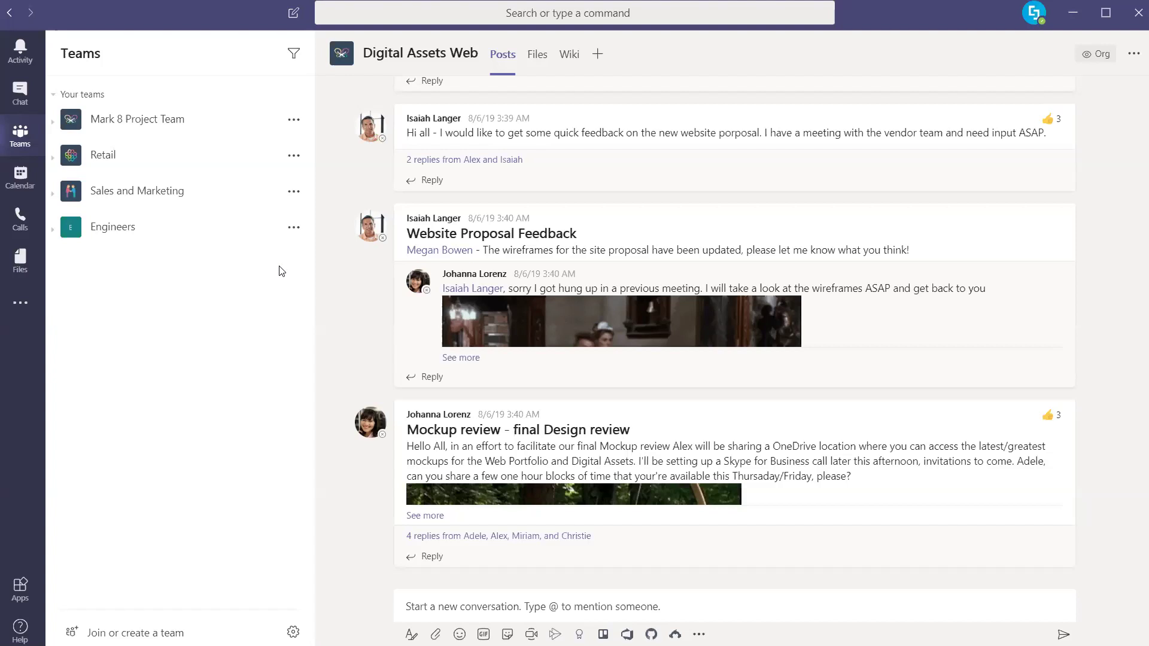
Check and close the profile menu, then expand Mark 8 Project Team to list its five channels
{"action": "left_click", "coordinate": [1034, 15]}
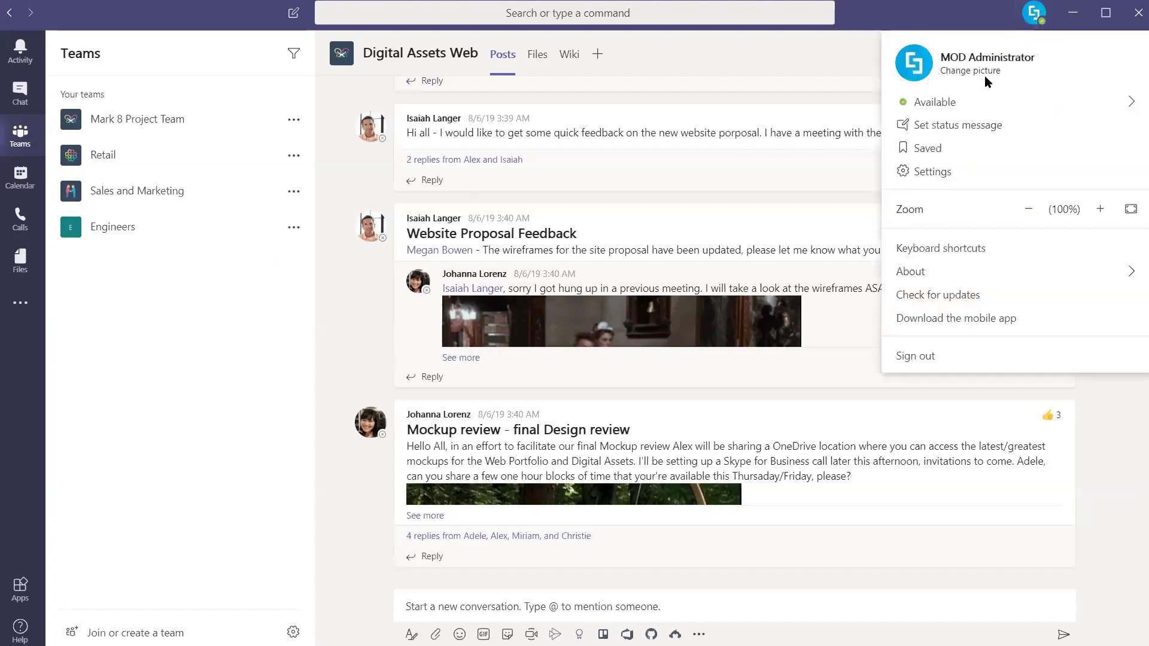
{"action": "key", "text": "Escape"}
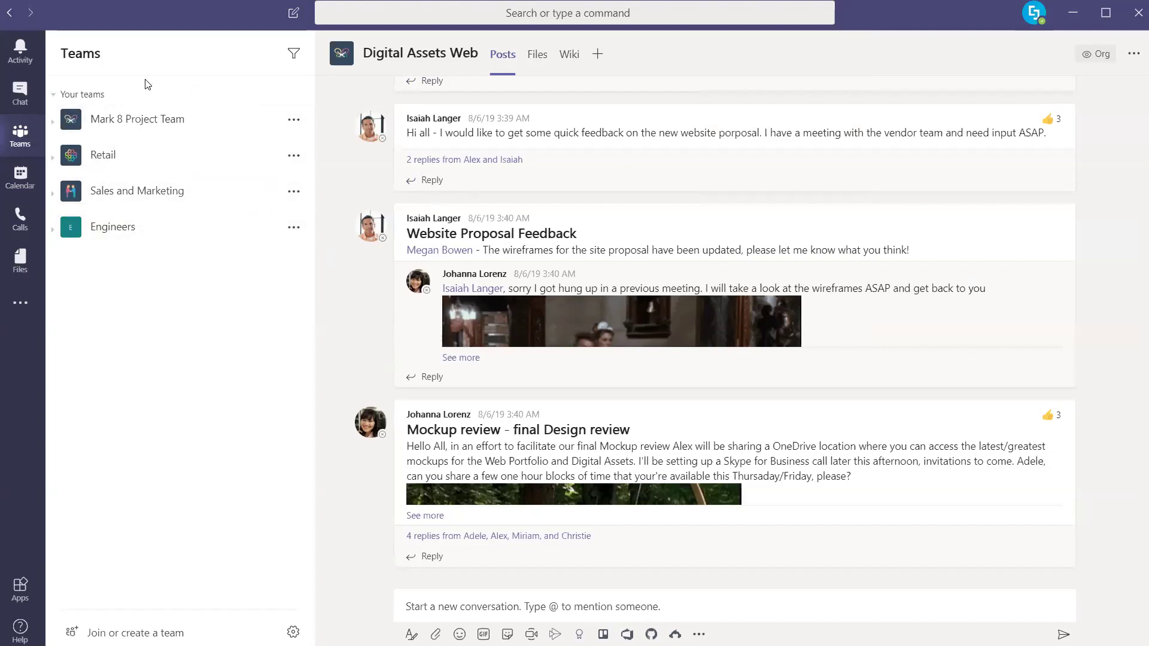
{"action": "left_click", "coordinate": [54, 125]}
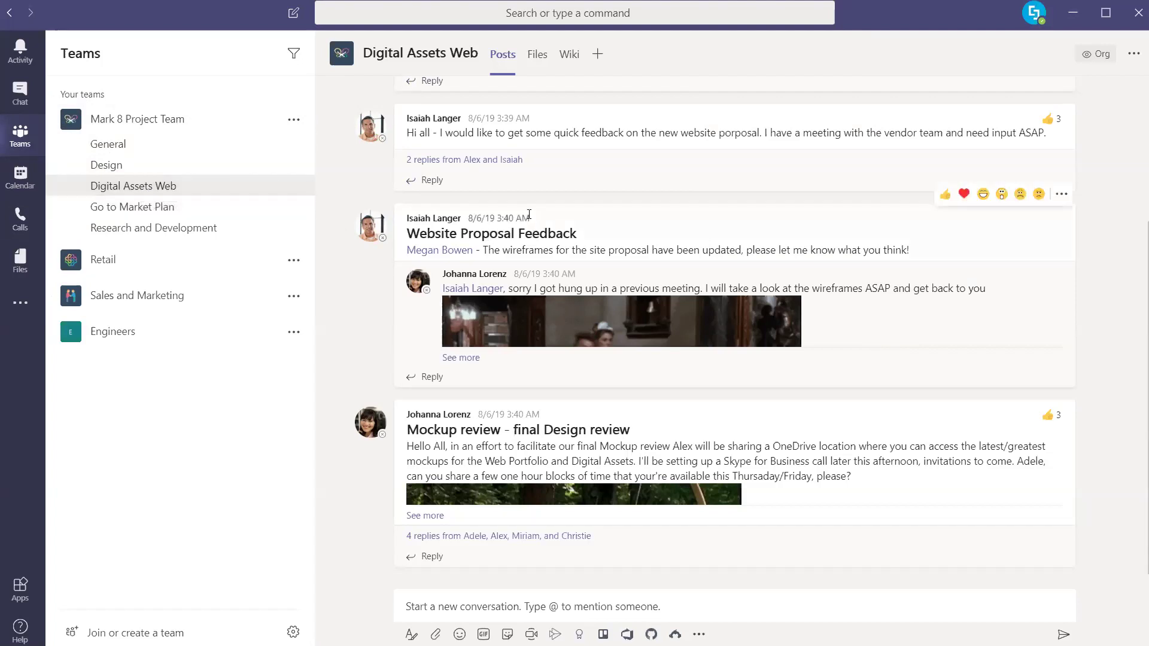
Expand and read the four replies under the Mockup review post, then bring up Add a tab
{"action": "left_click", "coordinate": [456, 537]}
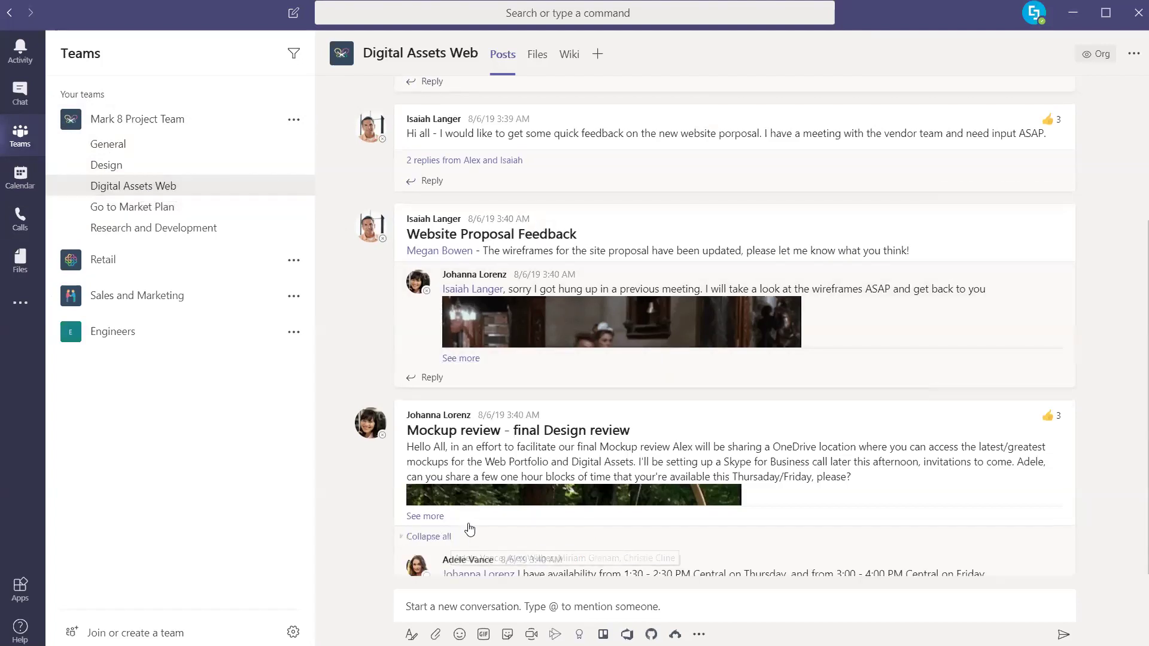
{"action": "scroll", "coordinate": [492, 401], "scroll_direction": "down", "scroll_amount": 4}
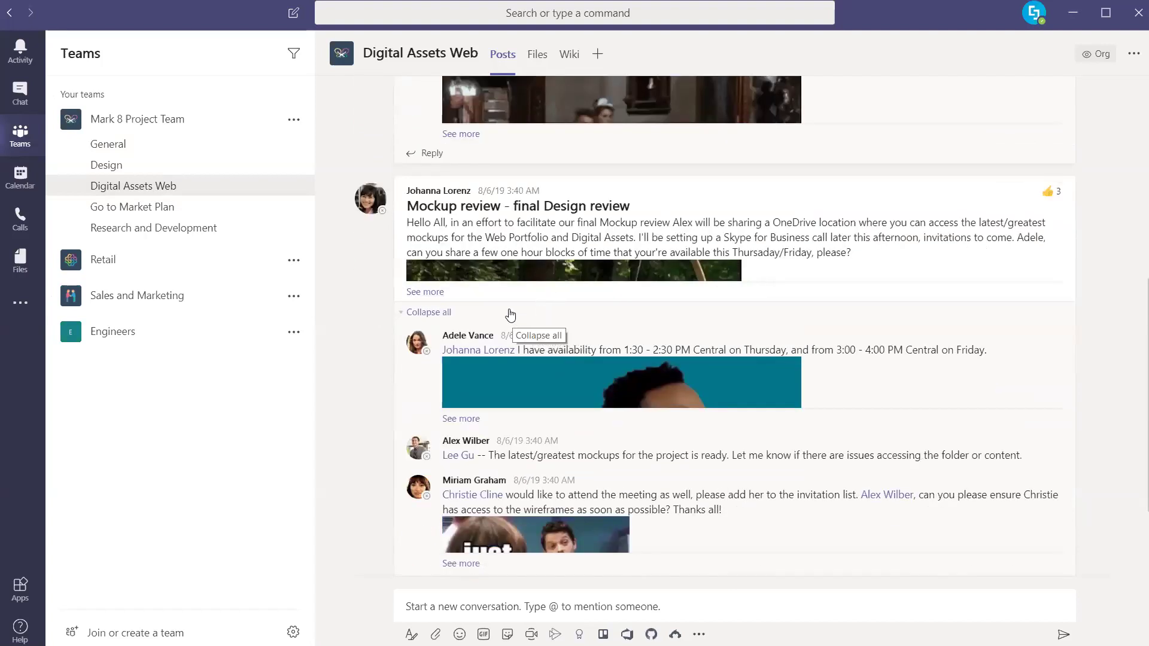
{"action": "scroll", "coordinate": [494, 312], "scroll_direction": "up", "scroll_amount": 2}
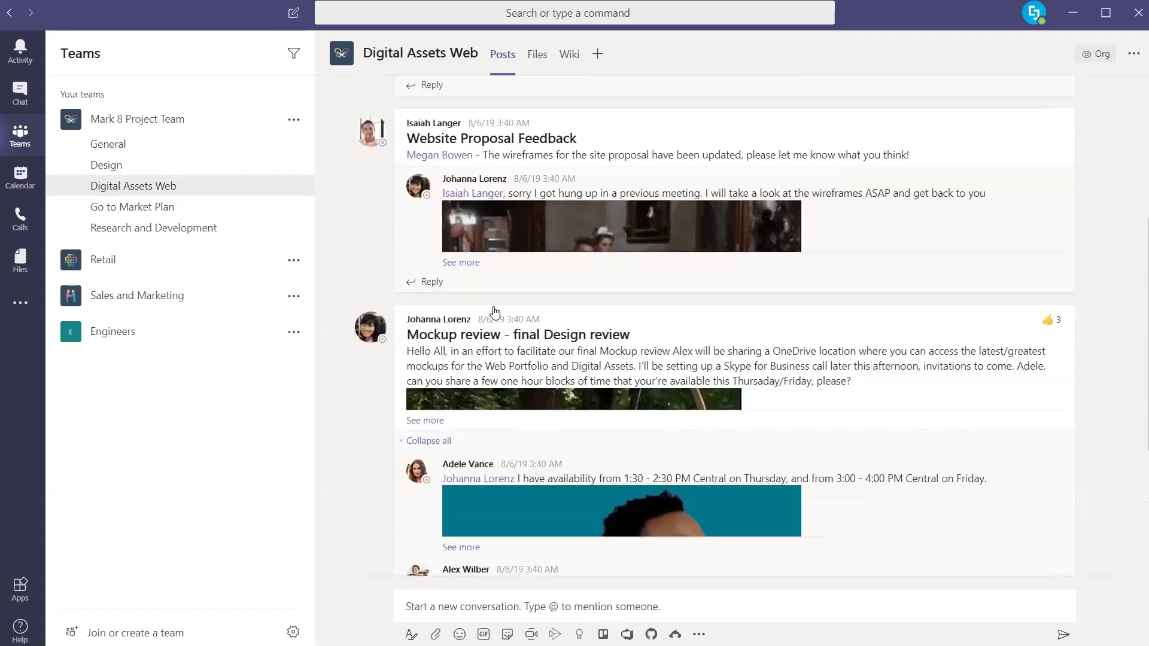
{"action": "mouse_move", "coordinate": [420, 202]}
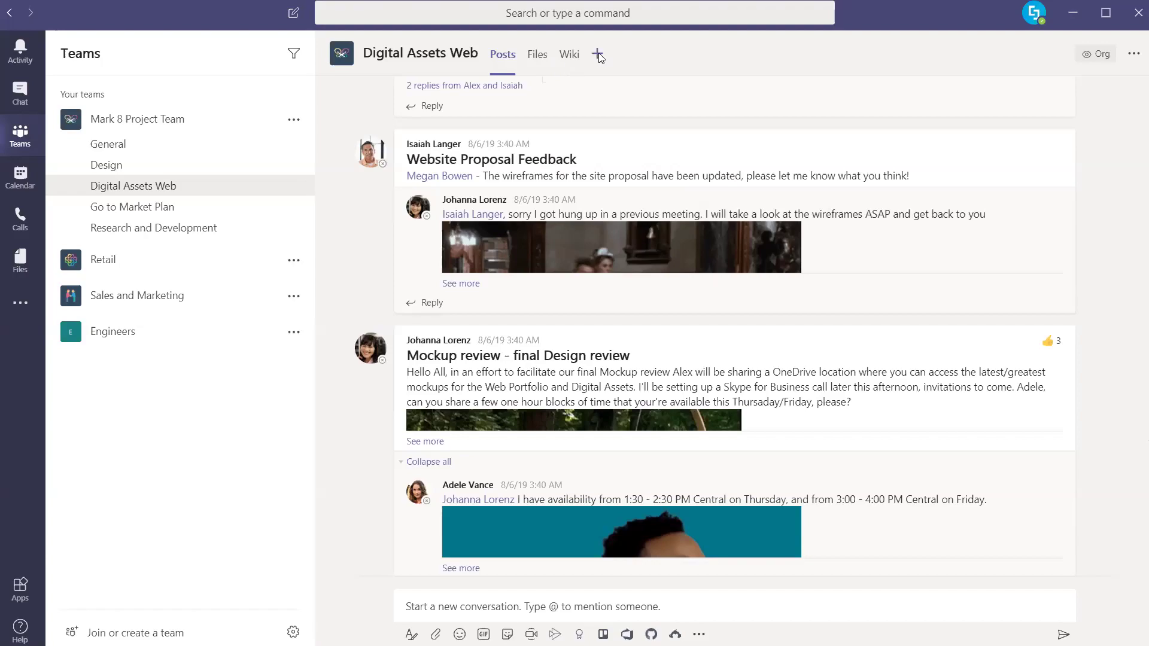
{"action": "left_click", "coordinate": [598, 55]}
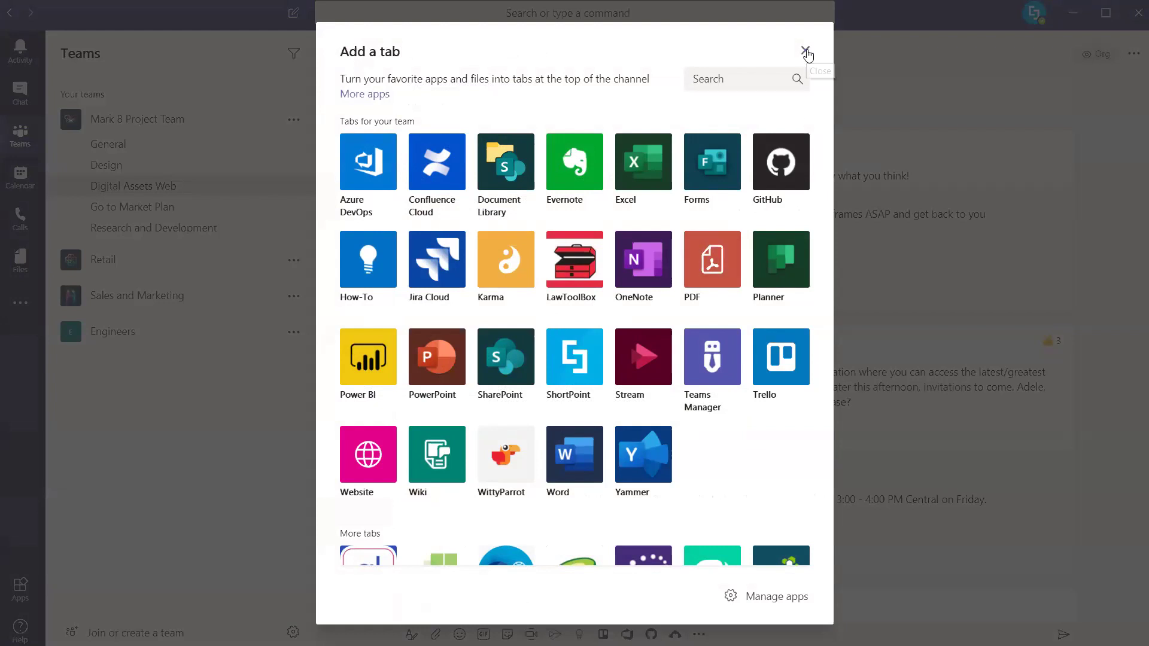
Dismiss the Add a tab dialog and show the Research and Development channel's posts
{"action": "left_click", "coordinate": [805, 51]}
{"action": "left_click", "coordinate": [187, 233]}
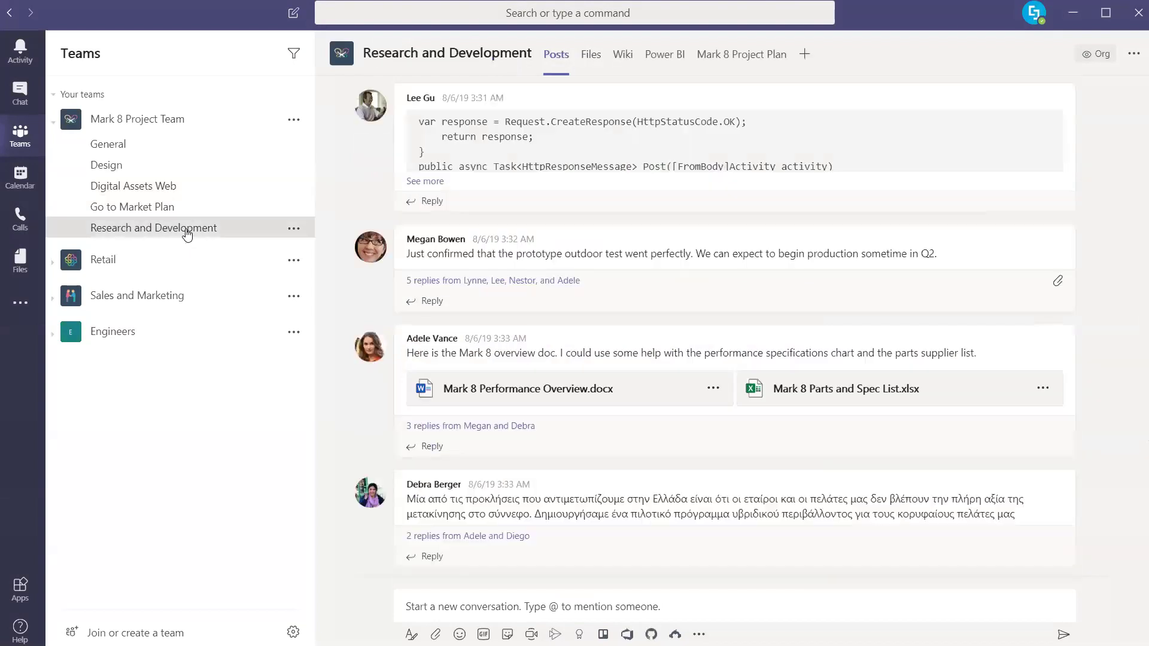
View the Research and Development channel's Power BI tab, then its Mark 8 Project Plan tab
{"action": "left_click", "coordinate": [668, 56]}
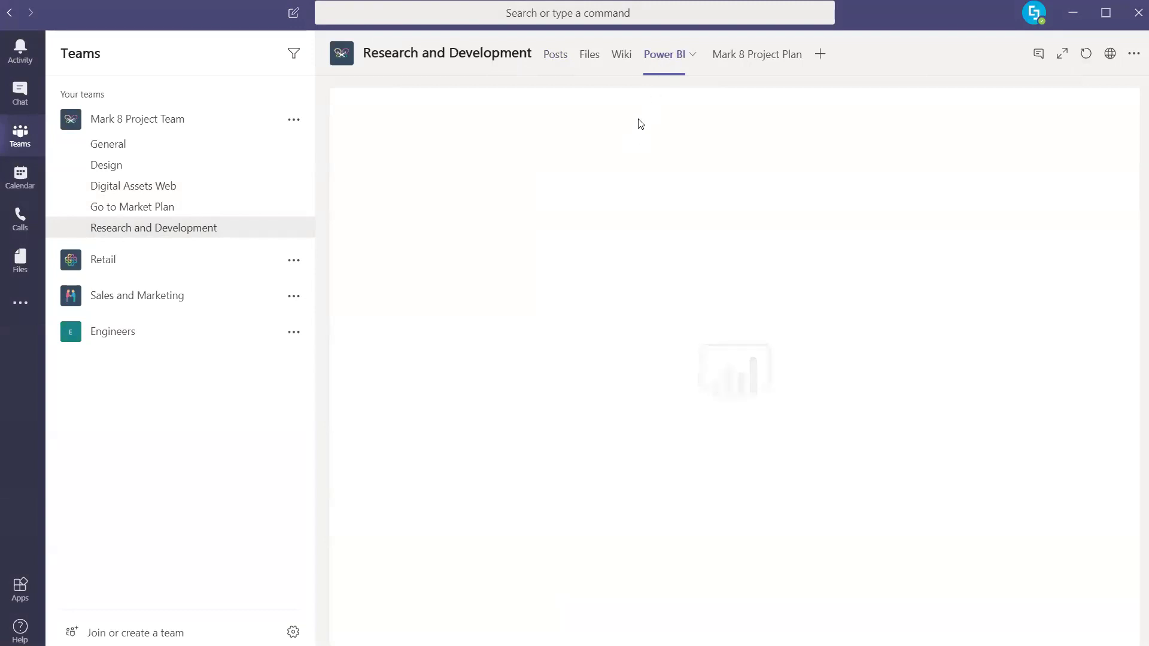
{"action": "left_click", "coordinate": [750, 61]}
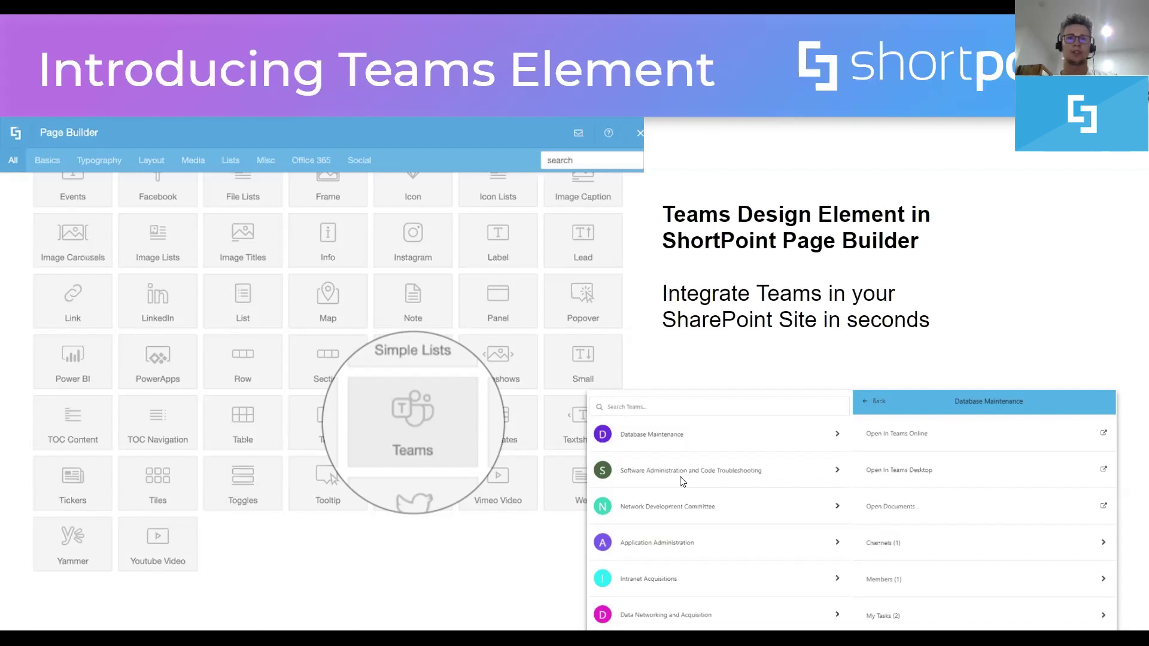
Switch from the Teams Element slide to the SharePoint Teams page in the browser
{"action": "key", "text": "alt+Tab"}
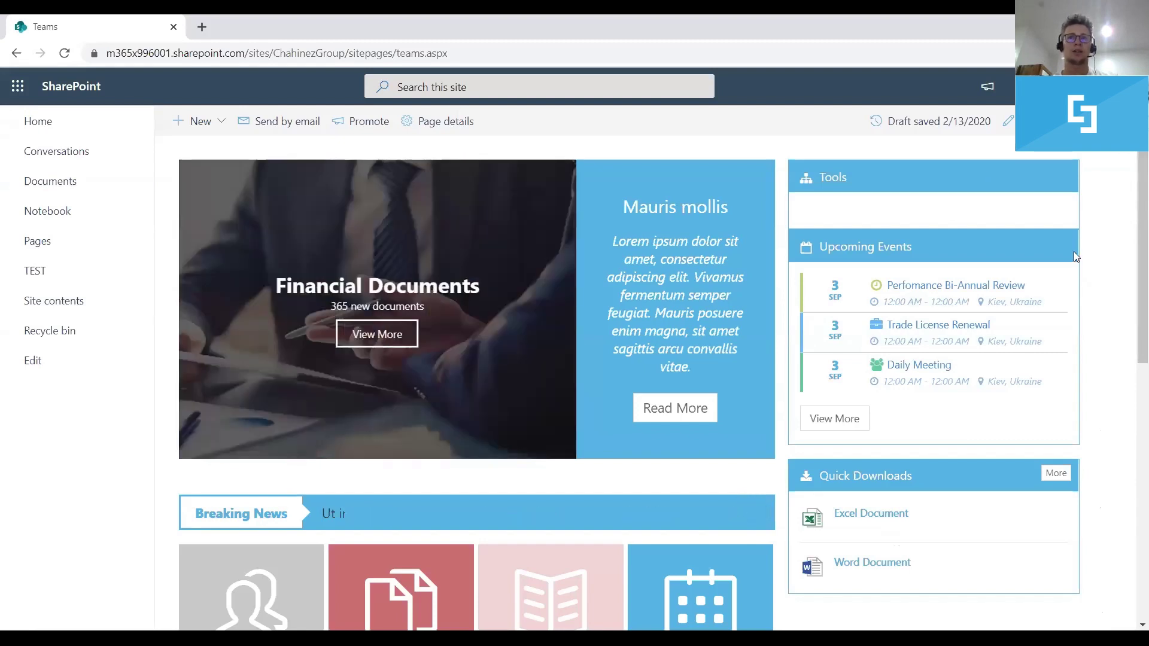
Put the Teams page in edit mode and launch Page Builder's element library in the Tools panel
{"action": "left_click", "coordinate": [1008, 121]}
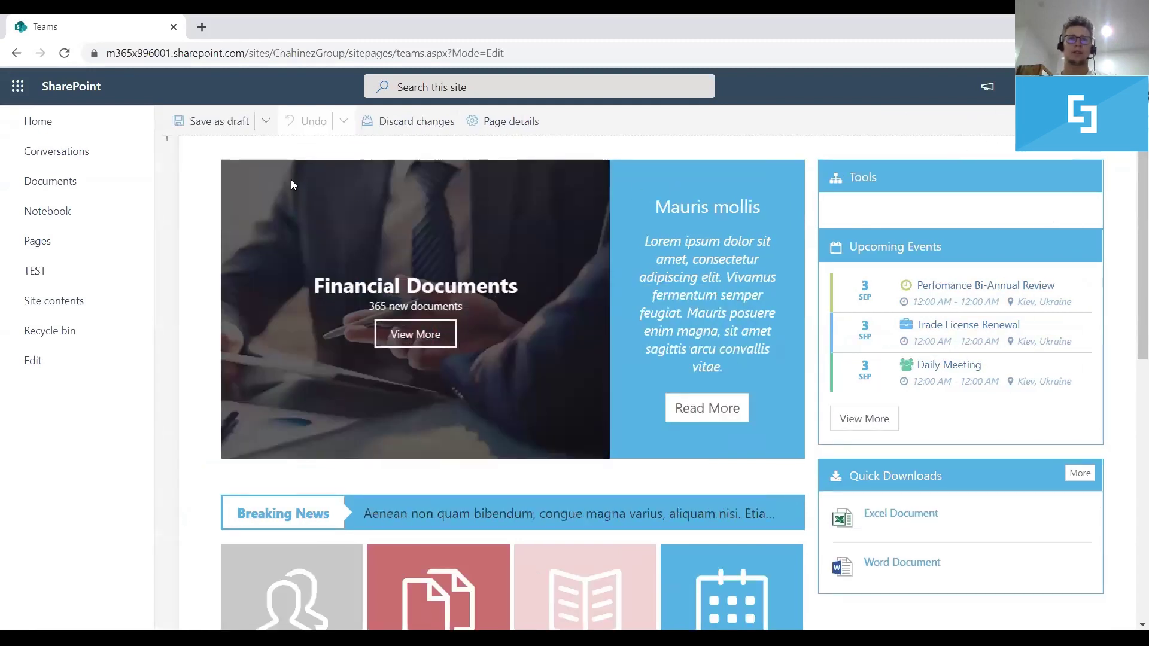
{"action": "mouse_move", "coordinate": [256, 178]}
{"action": "left_click", "coordinate": [198, 337]}
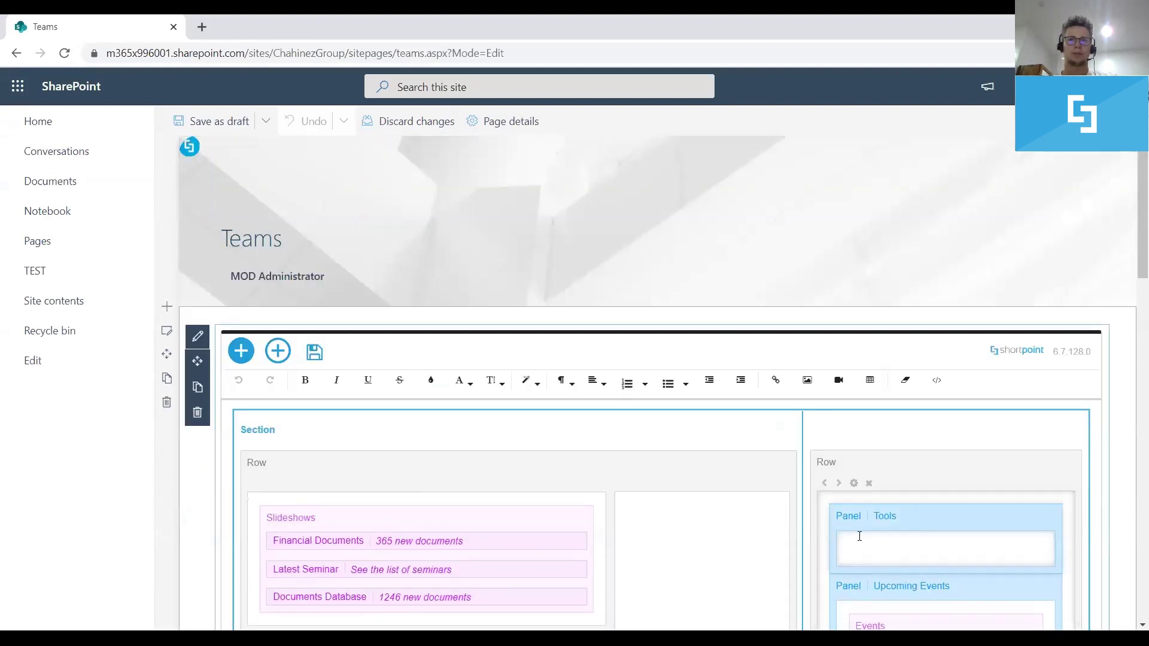
{"action": "left_click", "coordinate": [854, 546]}
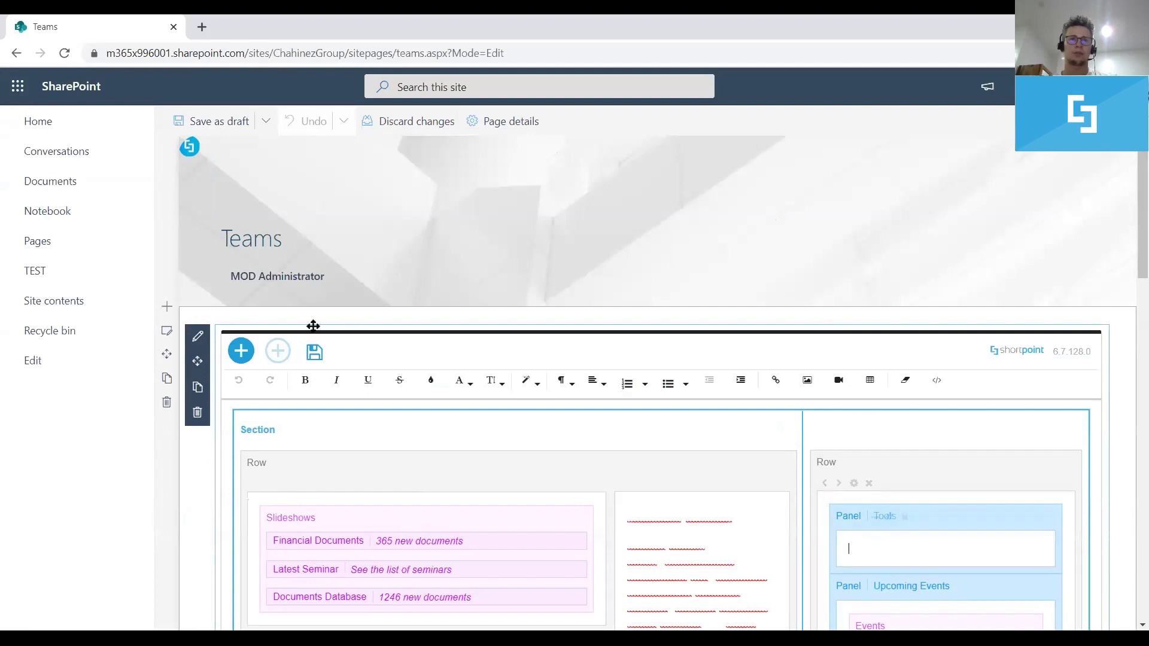
{"action": "left_click", "coordinate": [269, 341]}
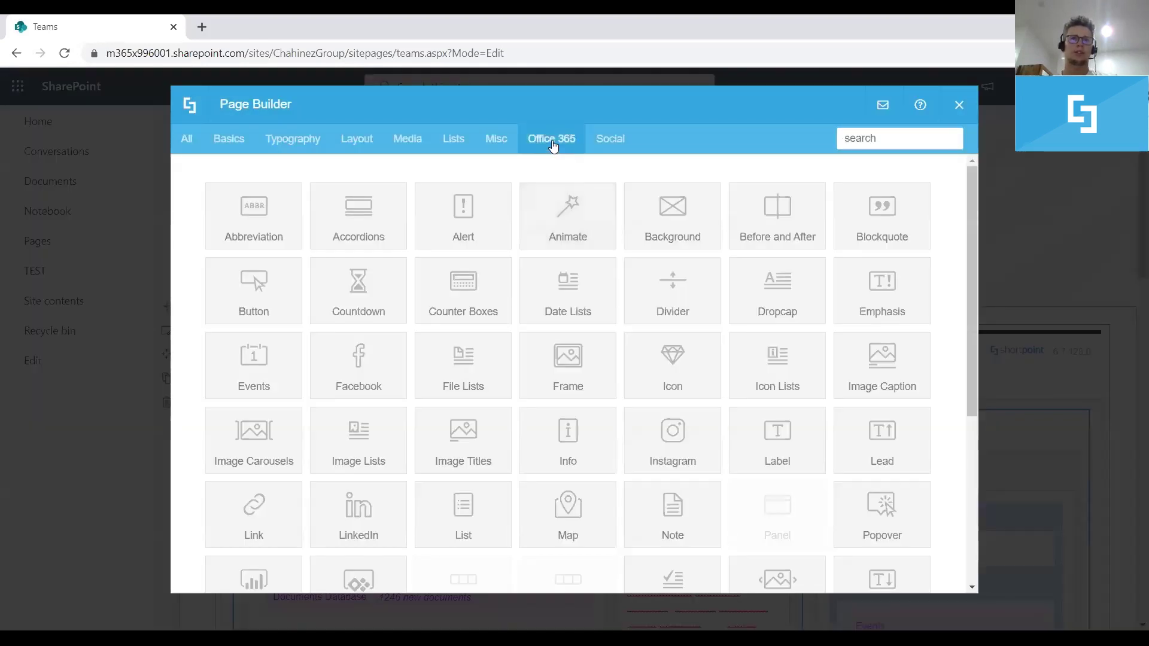
Pick the Office 365 Teams element with My Teams and preview its four teams
{"action": "left_click", "coordinate": [554, 146]}
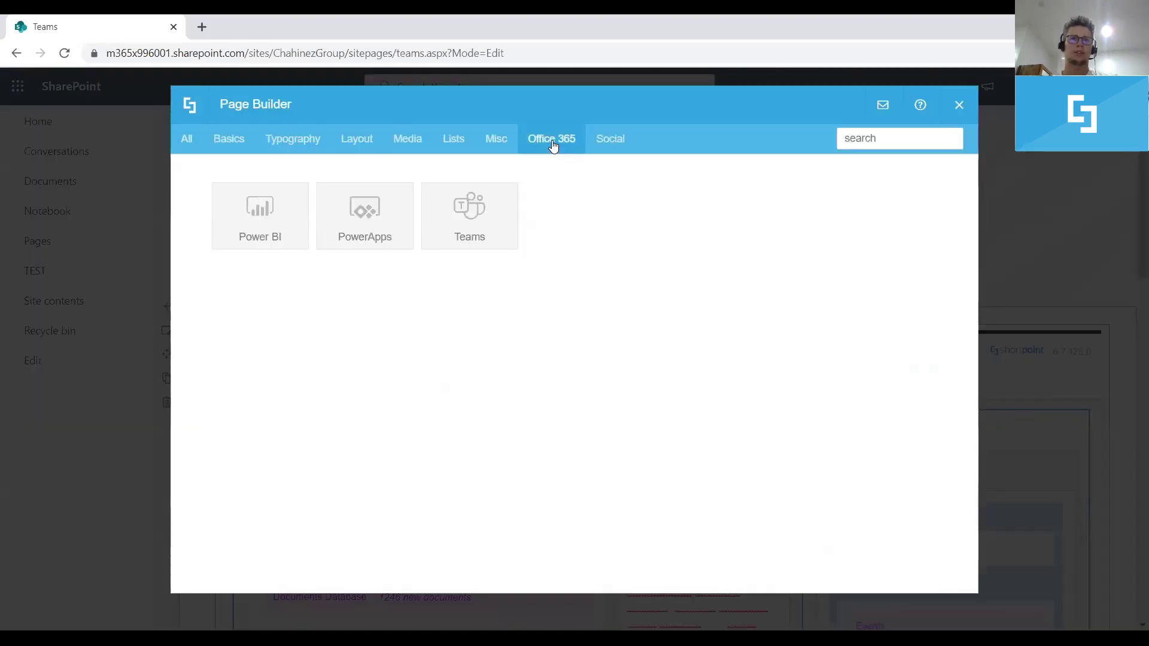
{"action": "left_click", "coordinate": [474, 225]}
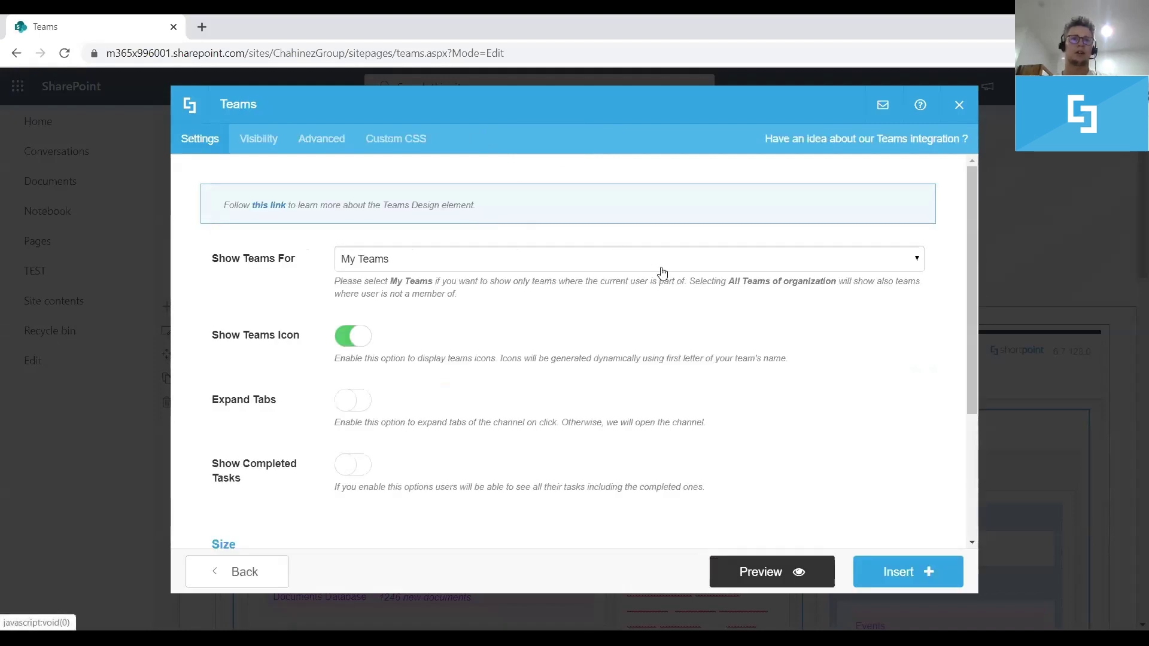
{"action": "left_click", "coordinate": [760, 573]}
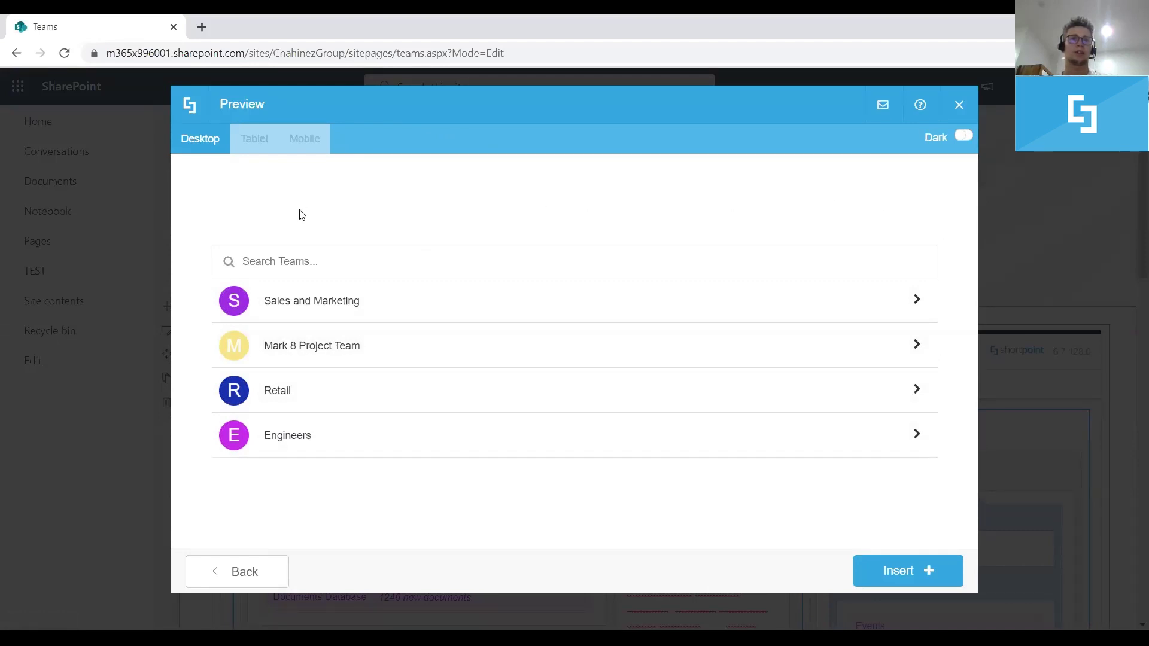
{"action": "left_click", "coordinate": [284, 263]}
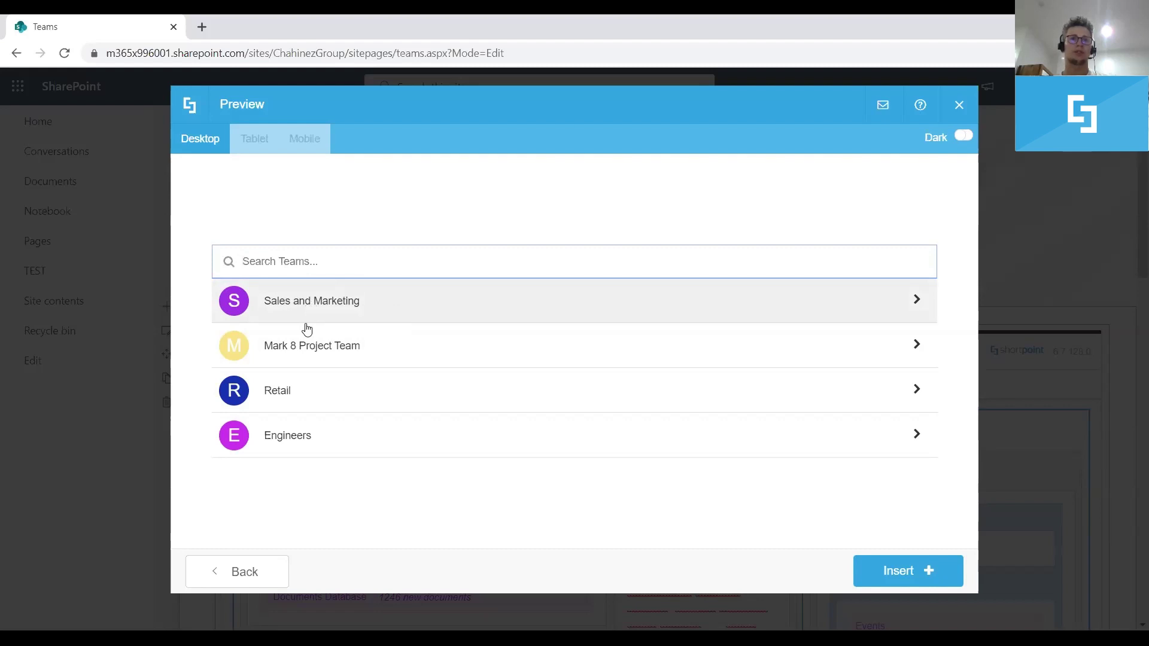
Drill into Sales and Marketing's 20 members, then view and close one member's profile
{"action": "left_click", "coordinate": [316, 311]}
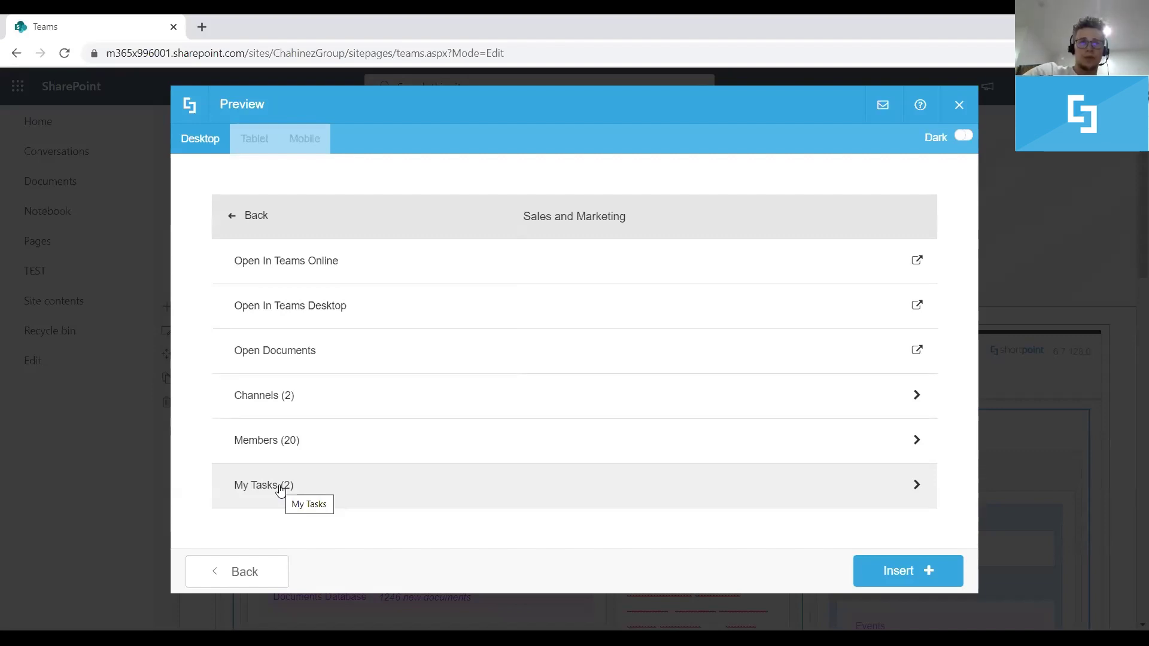
{"action": "left_click", "coordinate": [294, 446]}
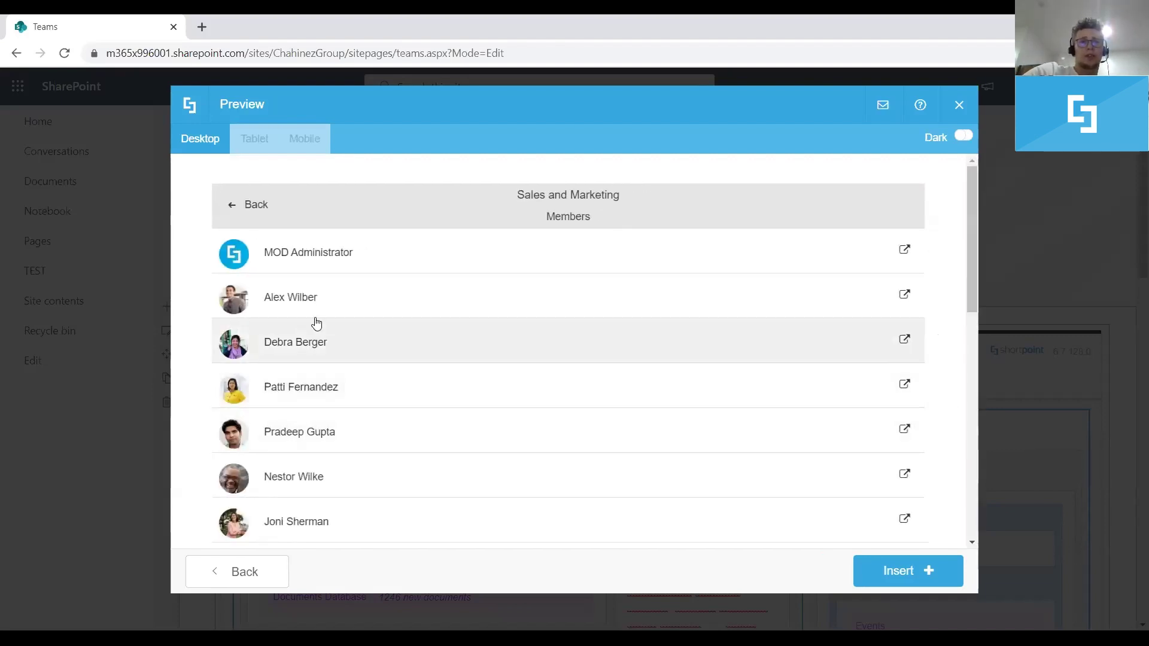
{"action": "left_click", "coordinate": [424, 297]}
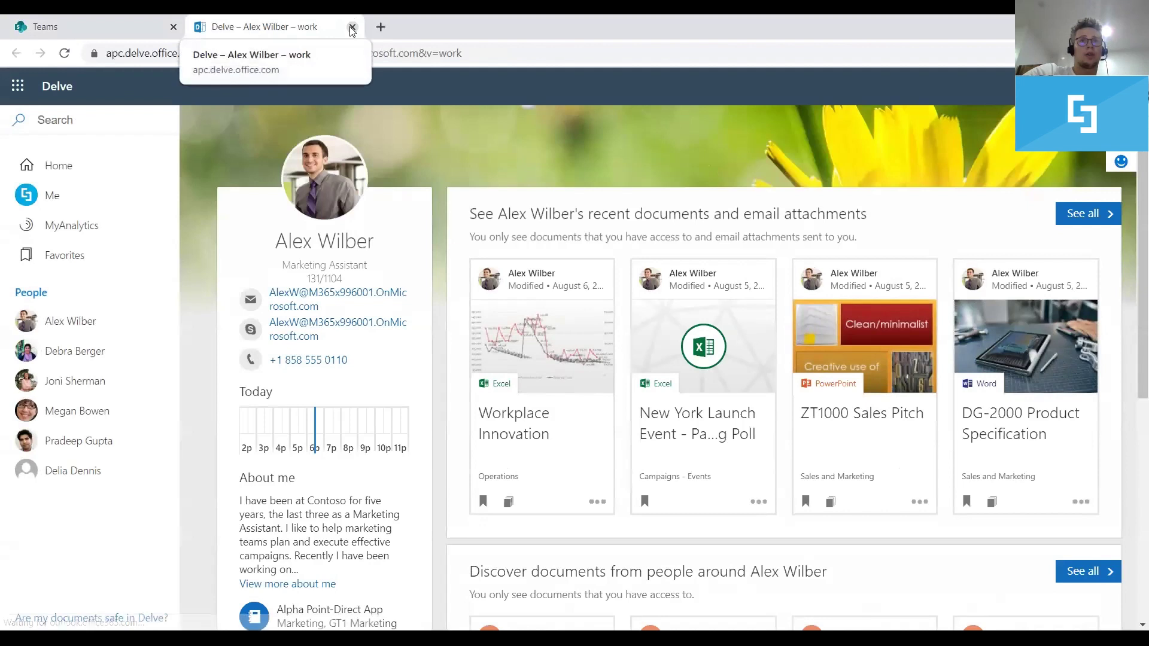
{"action": "left_click", "coordinate": [352, 27]}
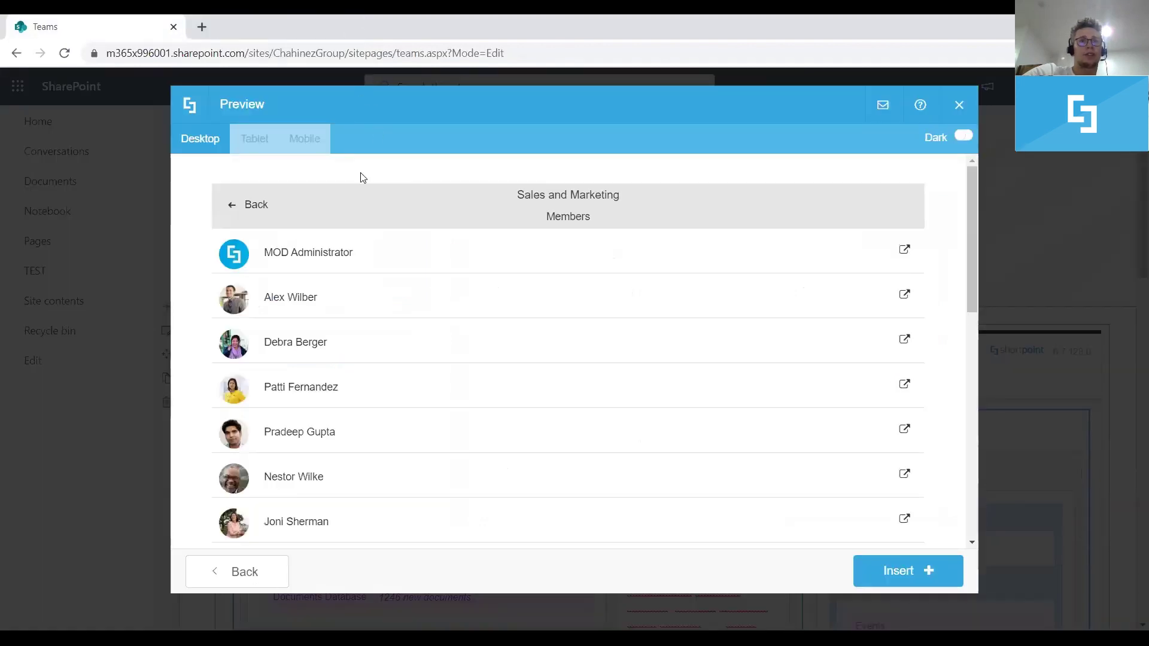
Go back and show the Sales and Marketing team's My Tasks (2) list in the preview
{"action": "left_click", "coordinate": [238, 208]}
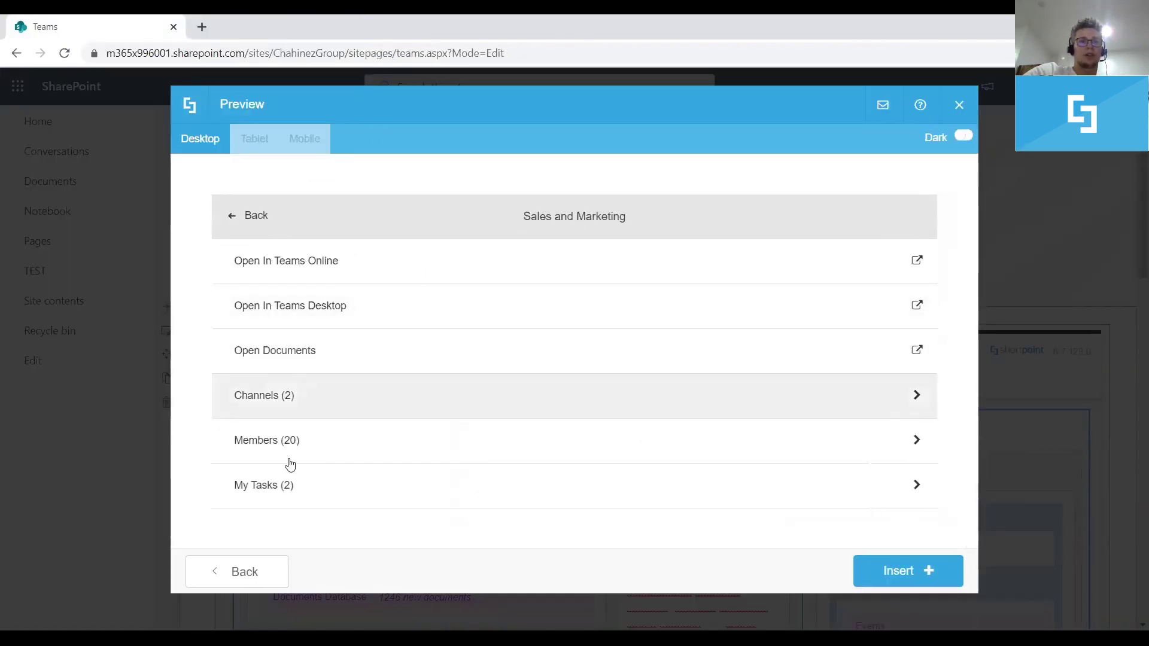
{"action": "left_click", "coordinate": [274, 486]}
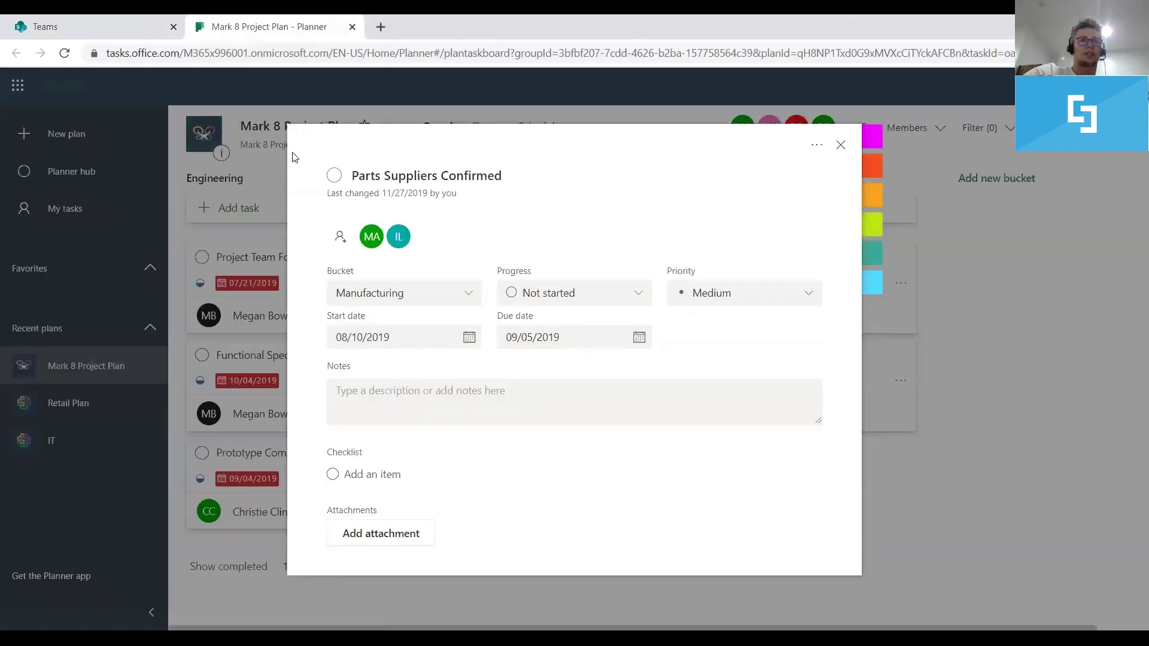
Close the Mark 8 Project Plan - Planner tab to return to the My Tasks preview
{"action": "left_click", "coordinate": [352, 27]}
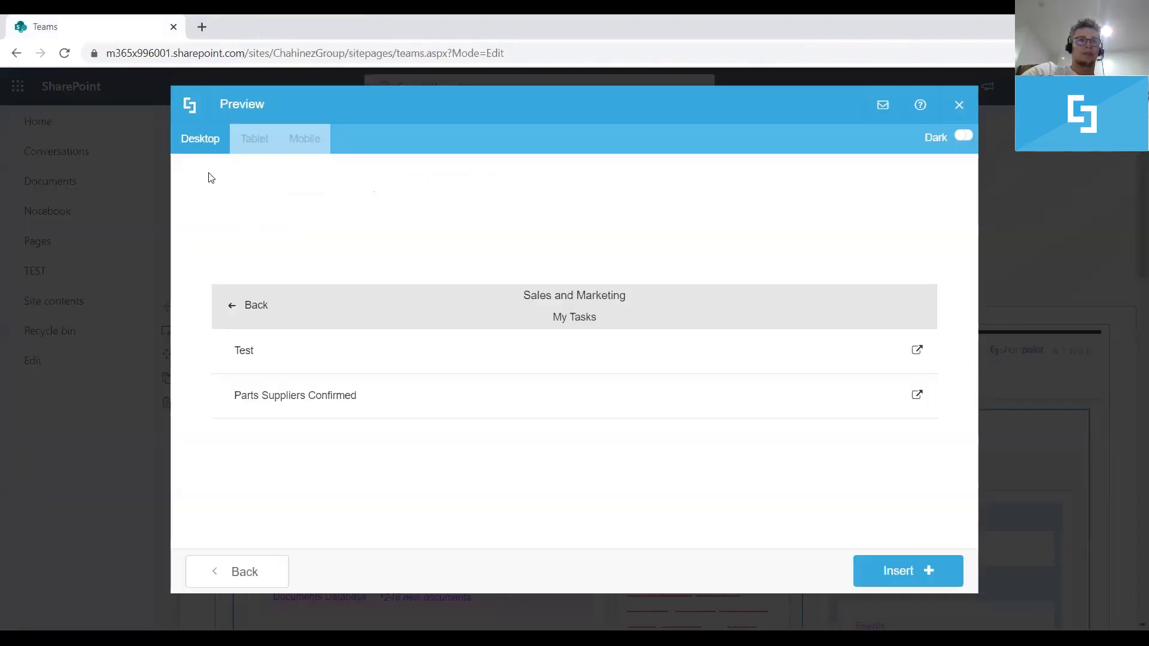
Step back from the Sales and Marketing channels to the full list of teams
{"action": "left_click", "coordinate": [229, 308]}
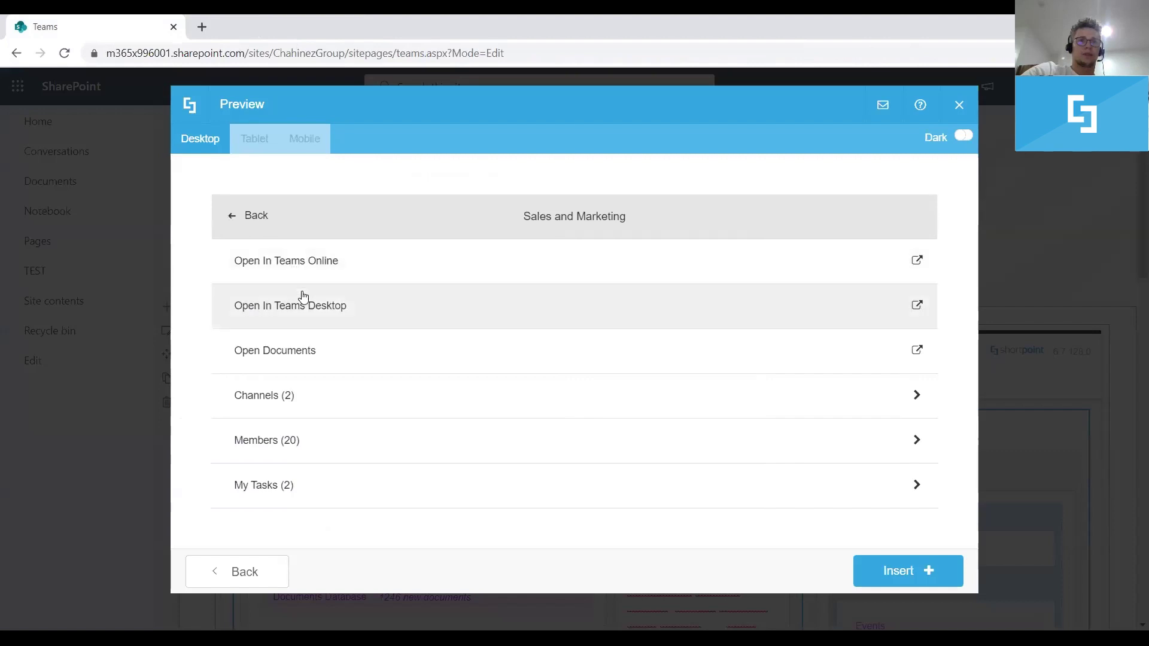
{"action": "left_click", "coordinate": [313, 396]}
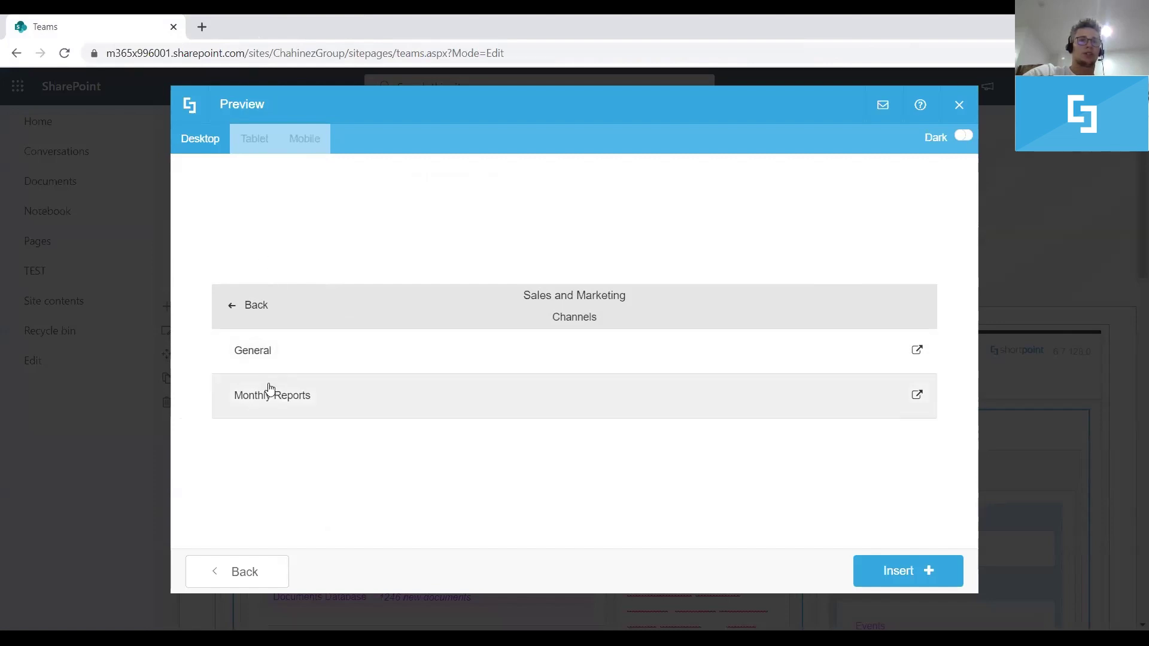
{"action": "left_click", "coordinate": [234, 304]}
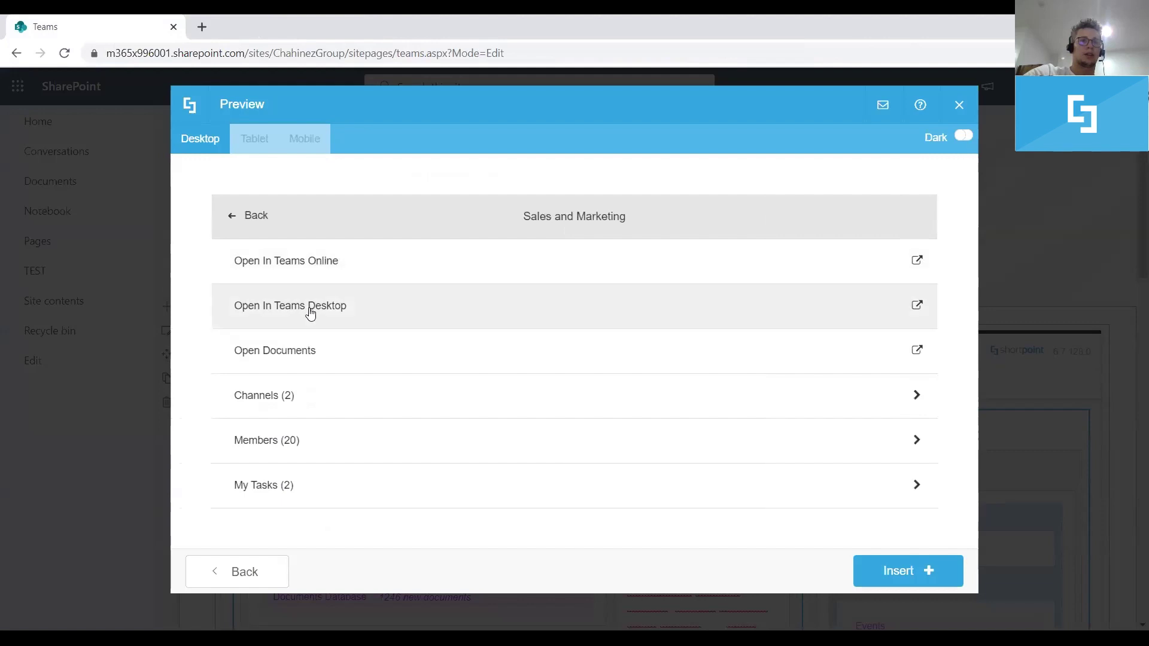
{"action": "left_click", "coordinate": [233, 221]}
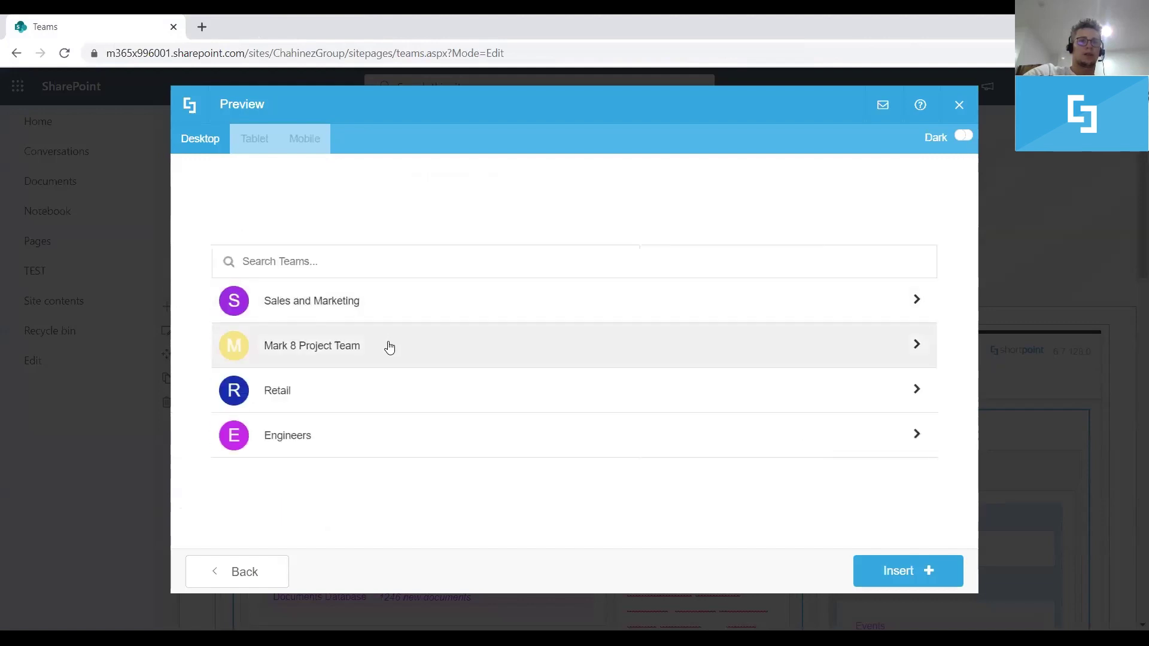
Browse the Mark 8 Project Team's channels, then leave the preview for the element settings
{"action": "left_click", "coordinate": [367, 345]}
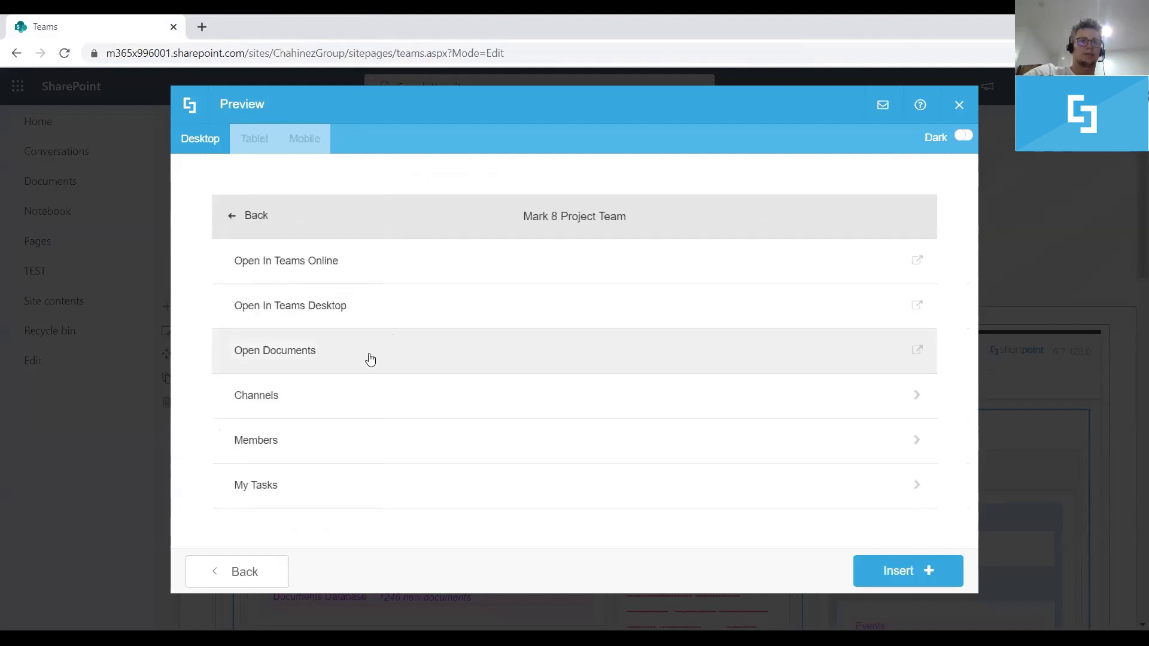
{"action": "left_click", "coordinate": [333, 403]}
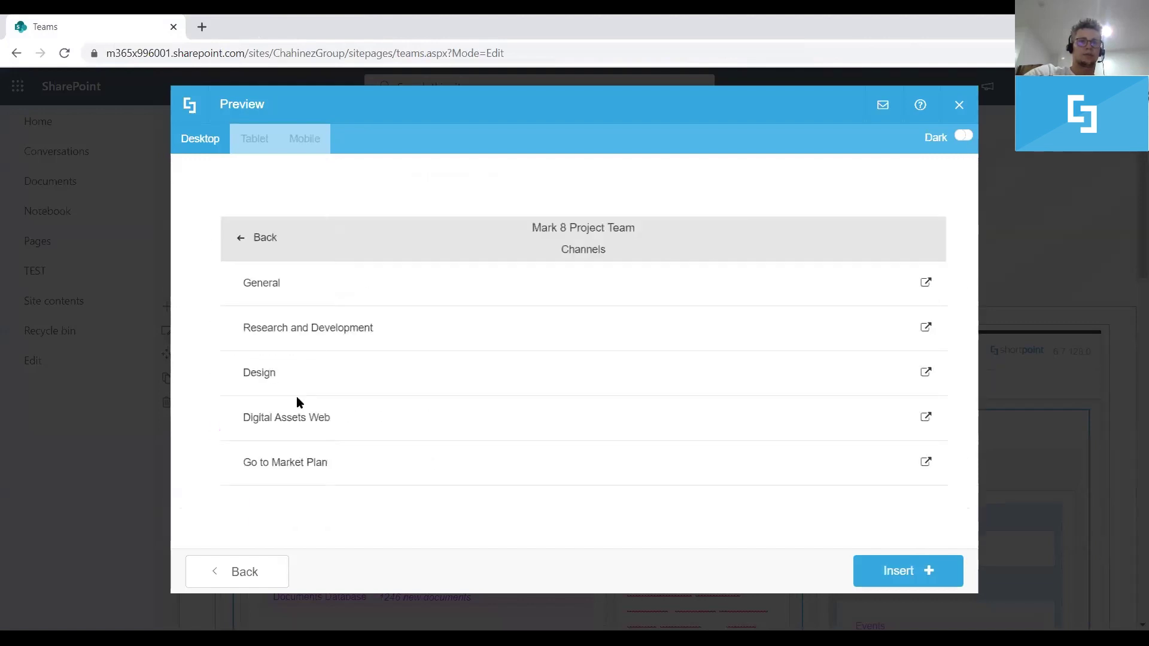
{"action": "left_click", "coordinate": [234, 242]}
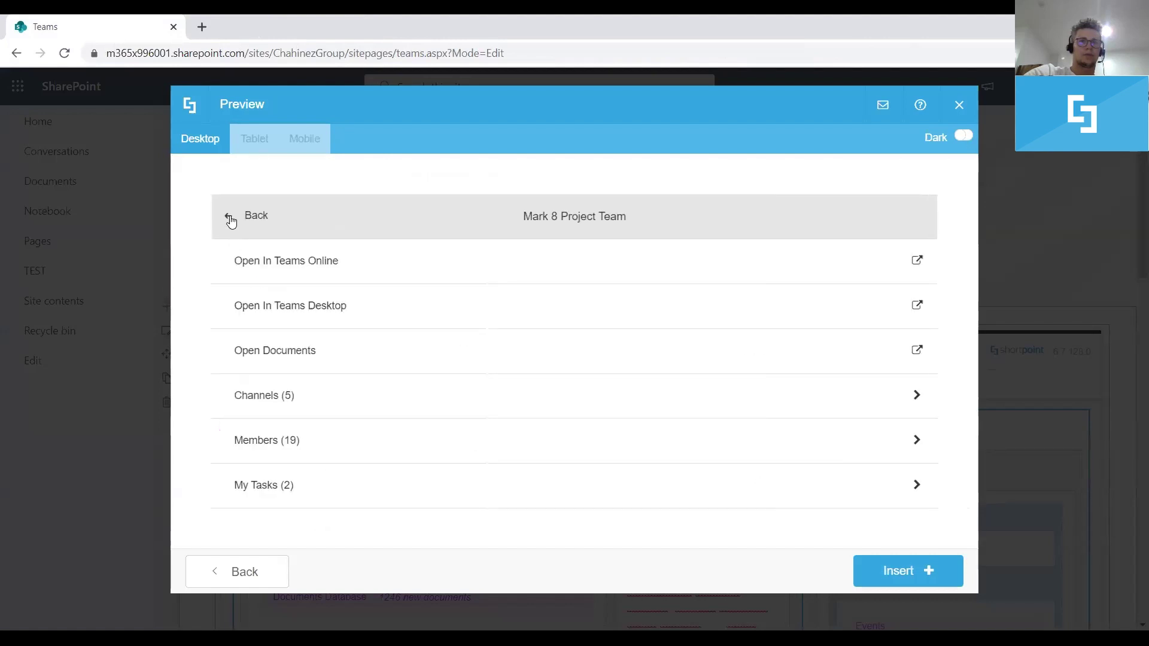
{"action": "left_click", "coordinate": [228, 216]}
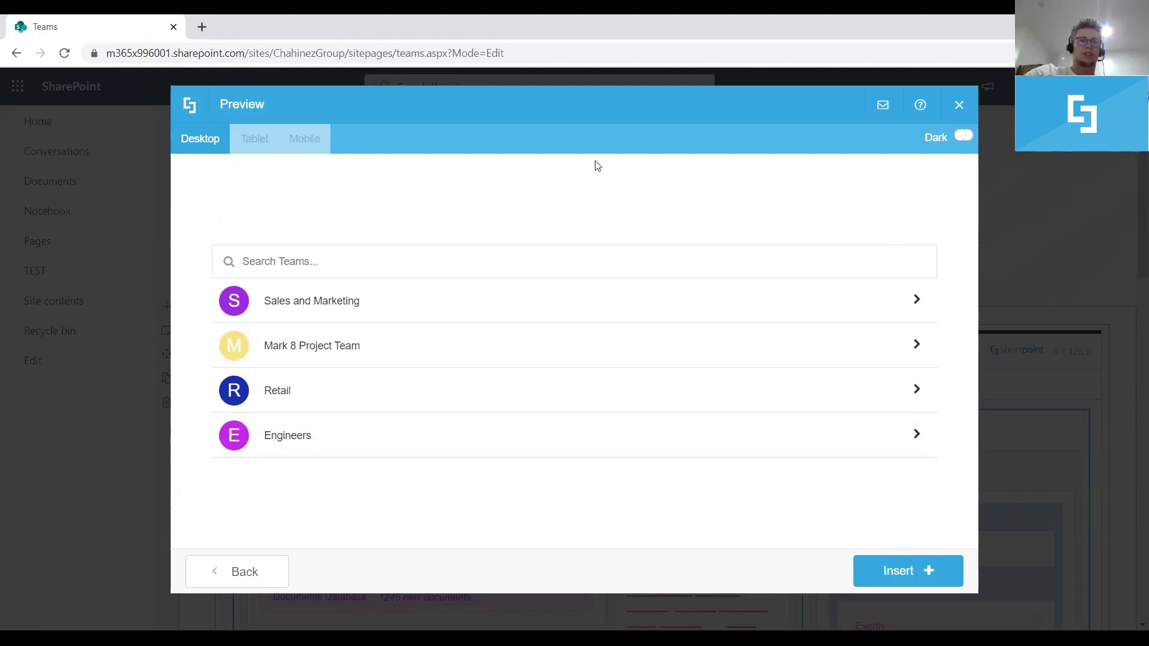
{"action": "left_click", "coordinate": [246, 572]}
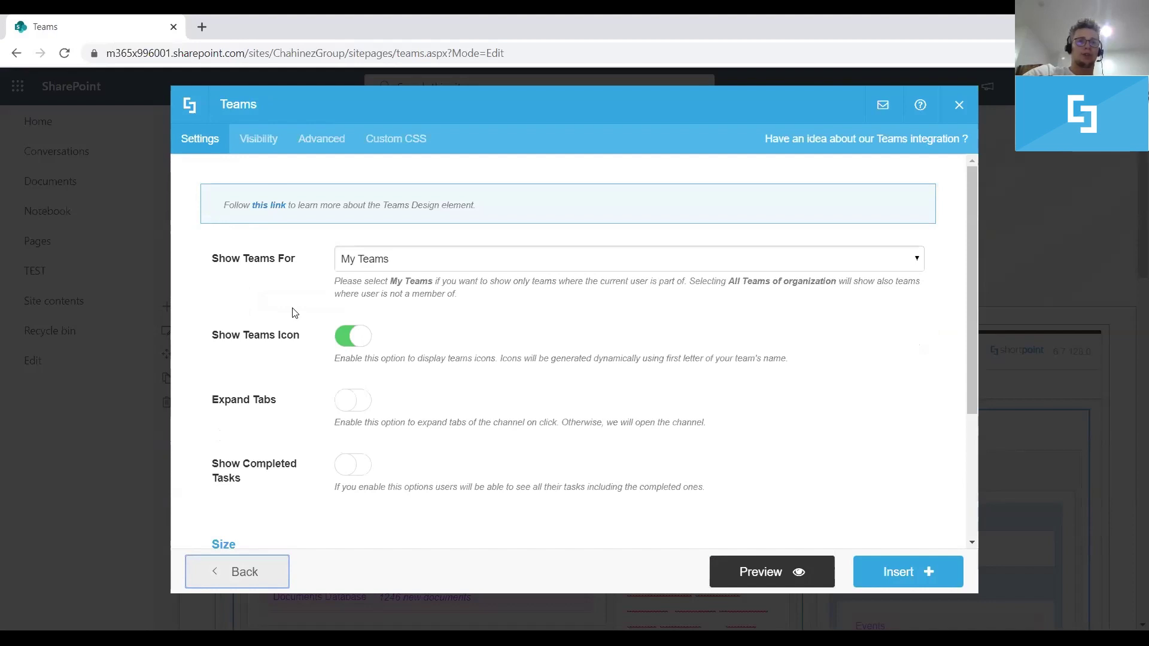
Set Show Teams For to All Teams of organisation, turn on Expand Tabs, and preview
{"action": "left_click", "coordinate": [441, 263]}
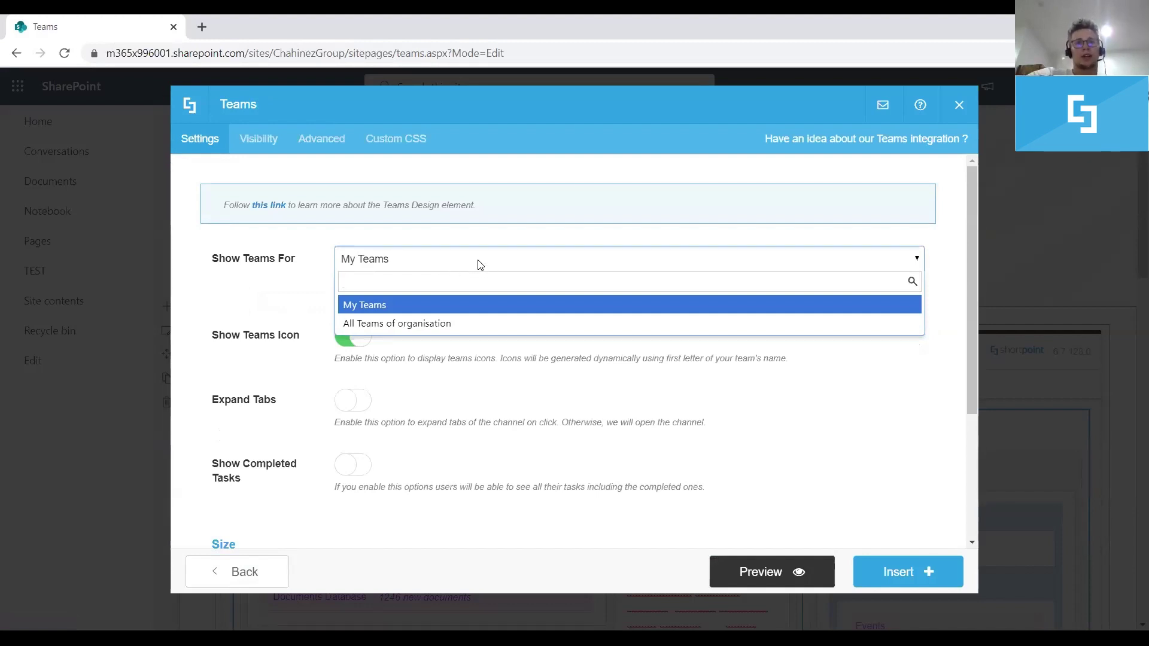
{"action": "left_click", "coordinate": [444, 324]}
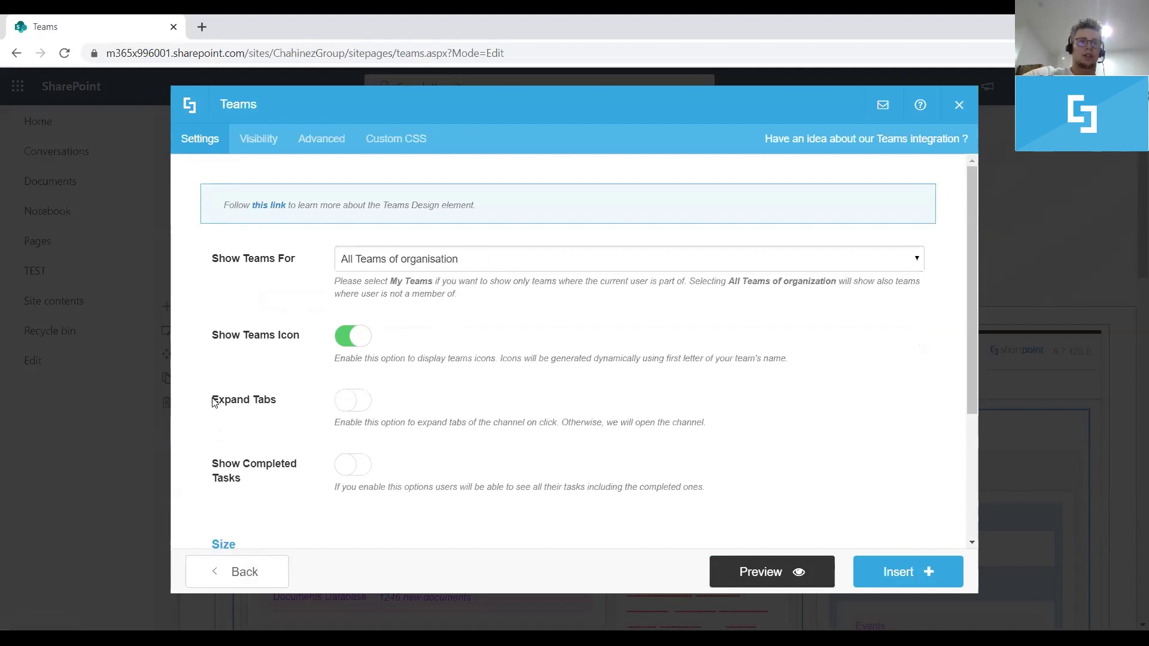
{"action": "left_click_drag", "start_coordinate": [212, 401], "coordinate": [276, 403]}
{"action": "left_click", "coordinate": [281, 403]}
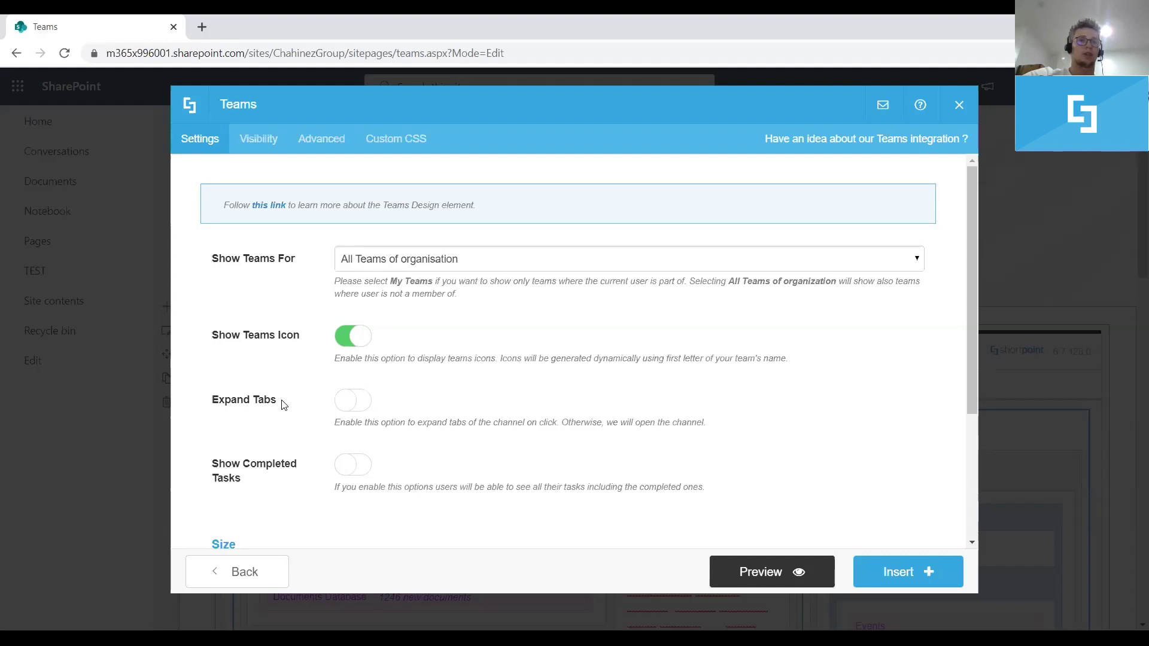
{"action": "left_click_drag", "start_coordinate": [275, 401], "coordinate": [209, 402]}
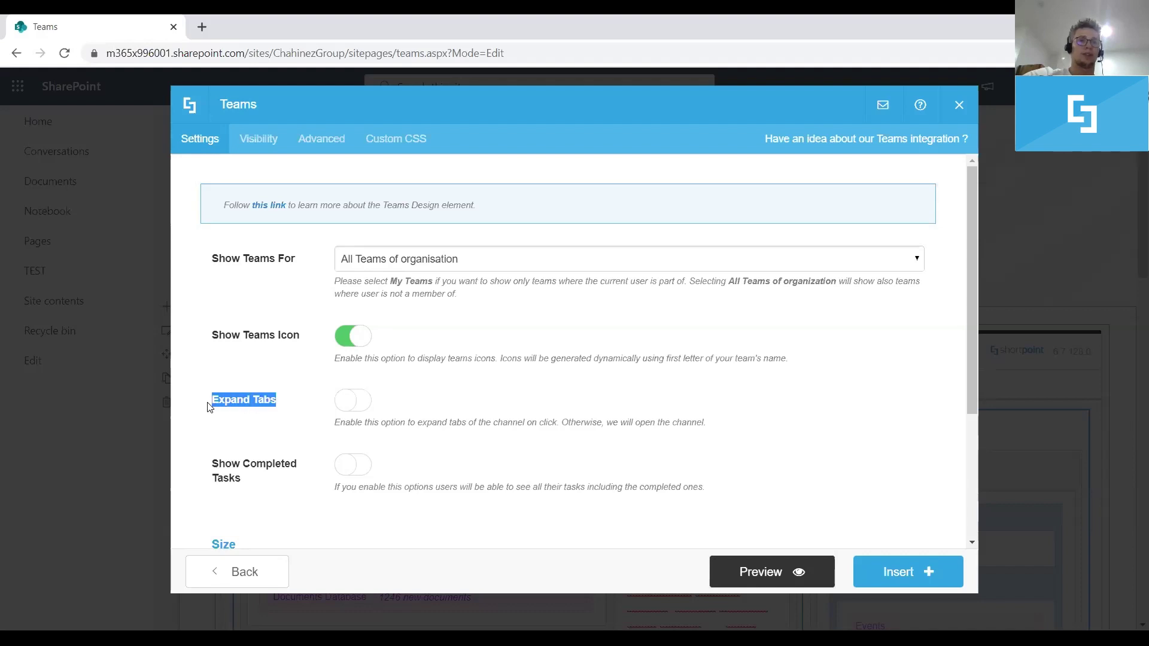
{"action": "left_click", "coordinate": [296, 402]}
{"action": "left_click", "coordinate": [352, 407]}
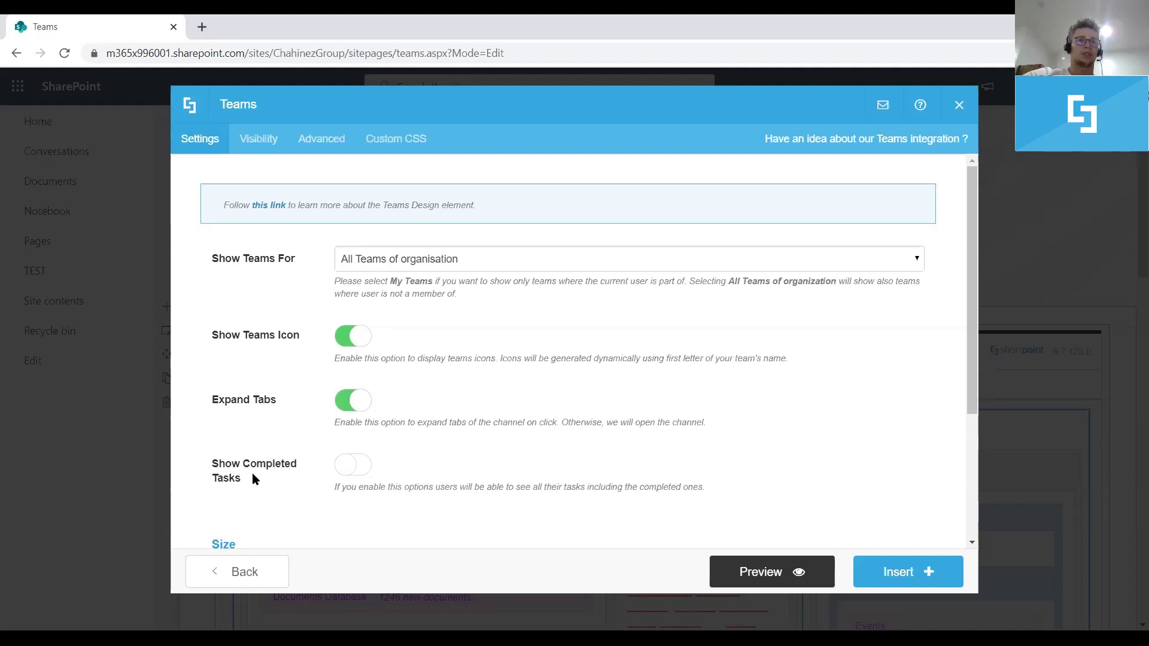
{"action": "left_click", "coordinate": [759, 574]}
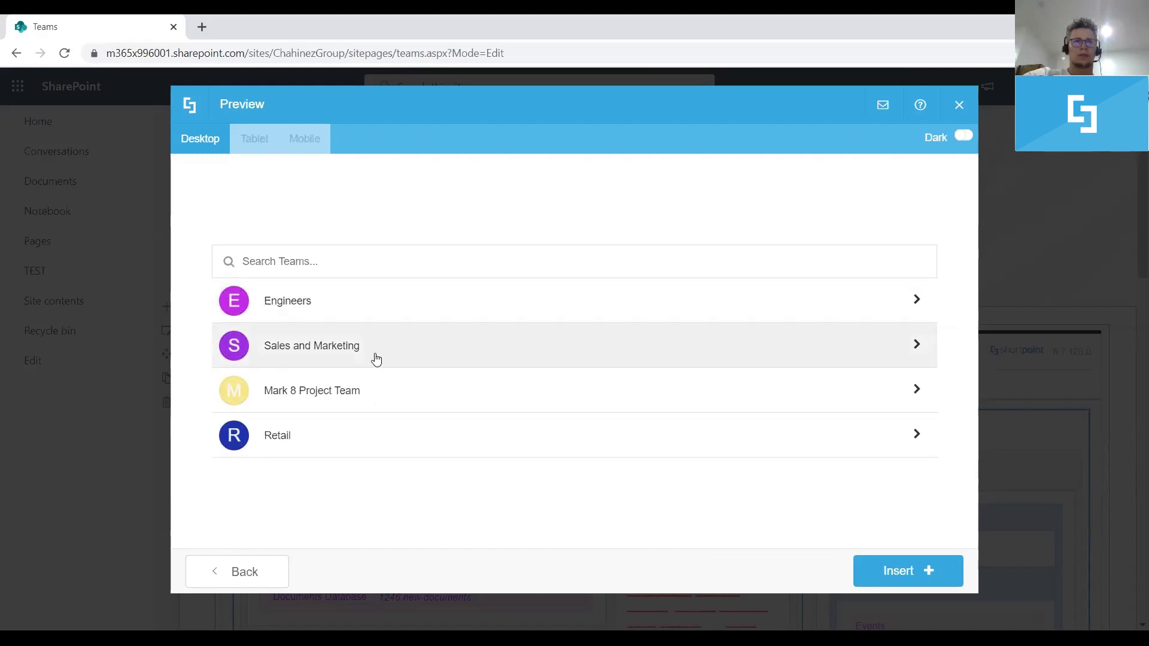
Open the Sales and Marketing General channel's Conversations tab in Teams from the preview
{"action": "left_click", "coordinate": [381, 352]}
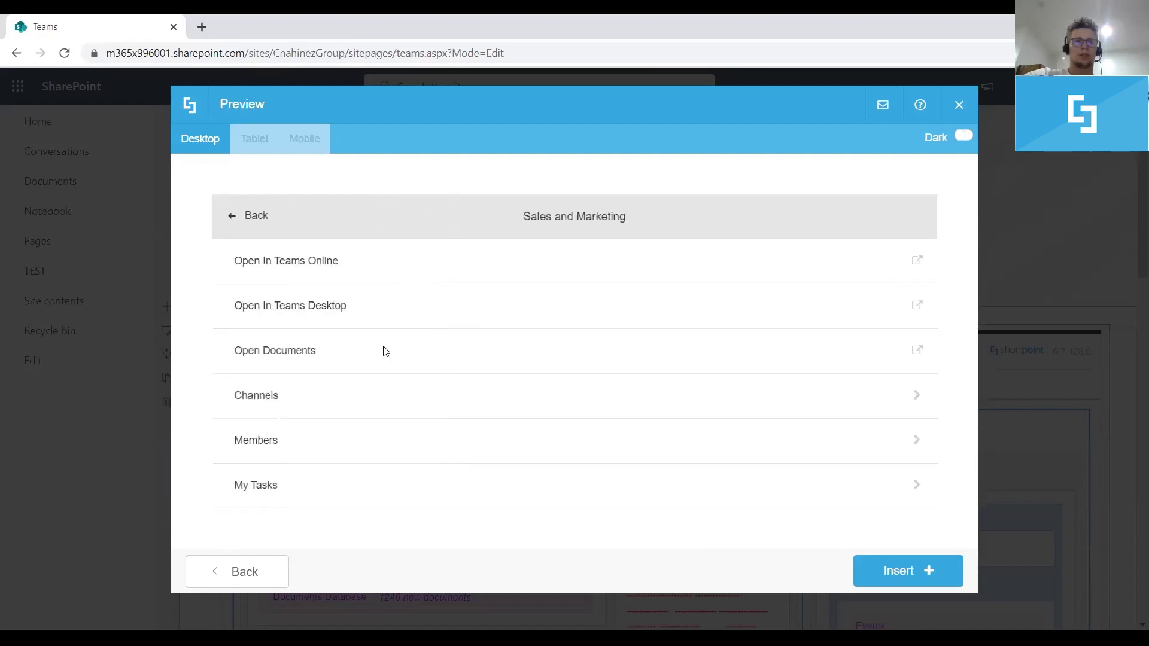
{"action": "left_click", "coordinate": [328, 398]}
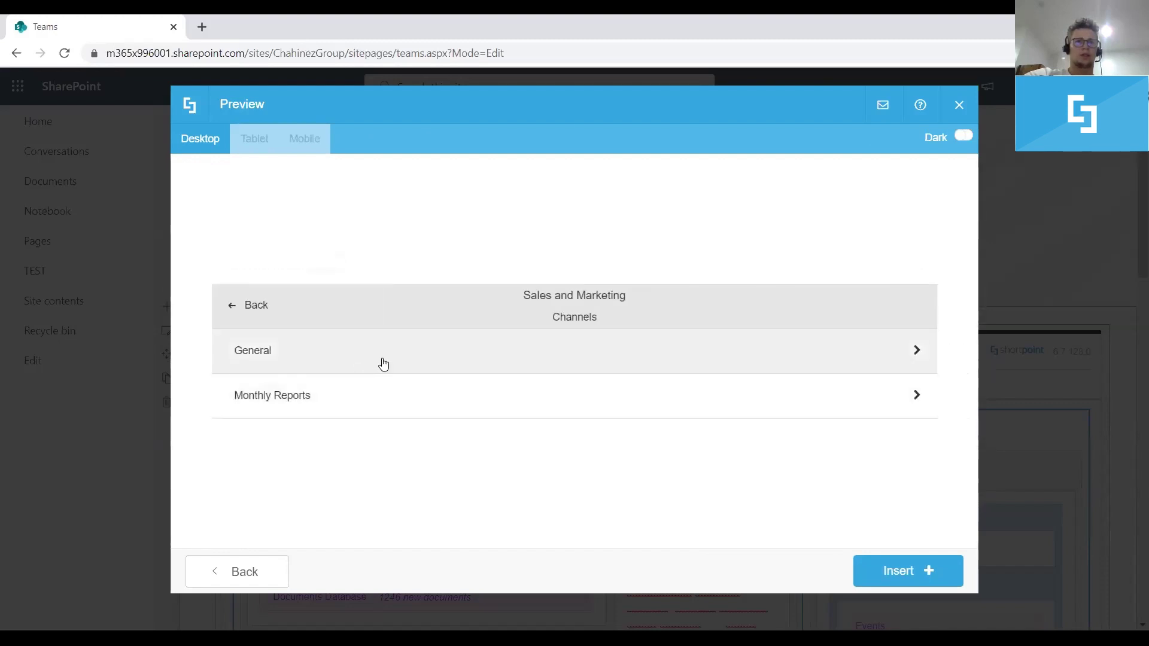
{"action": "left_click", "coordinate": [831, 351]}
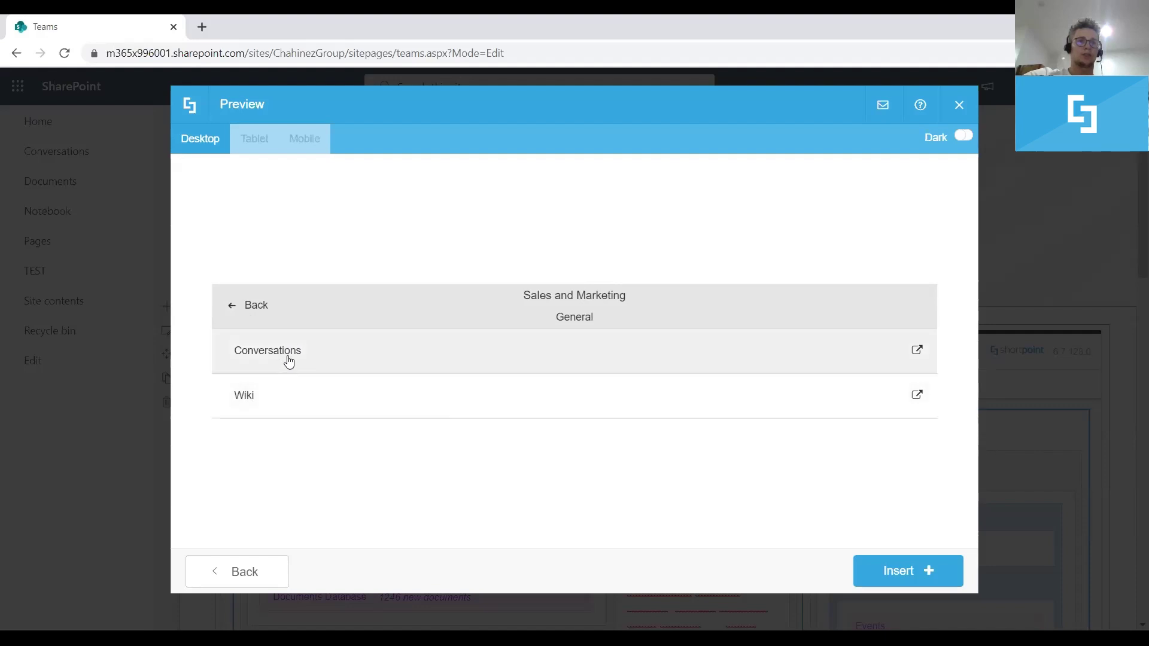
{"action": "left_click", "coordinate": [267, 350]}
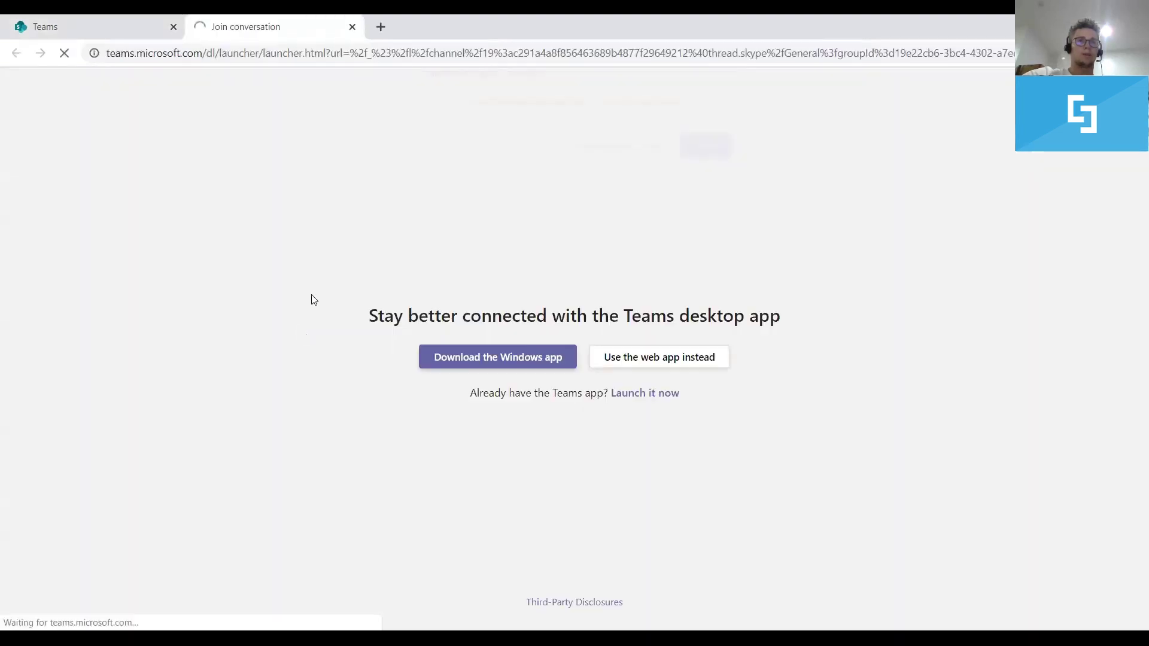
Let the Teams desktop app open, then go back to the SharePoint tab
{"action": "left_click", "coordinate": [651, 157]}
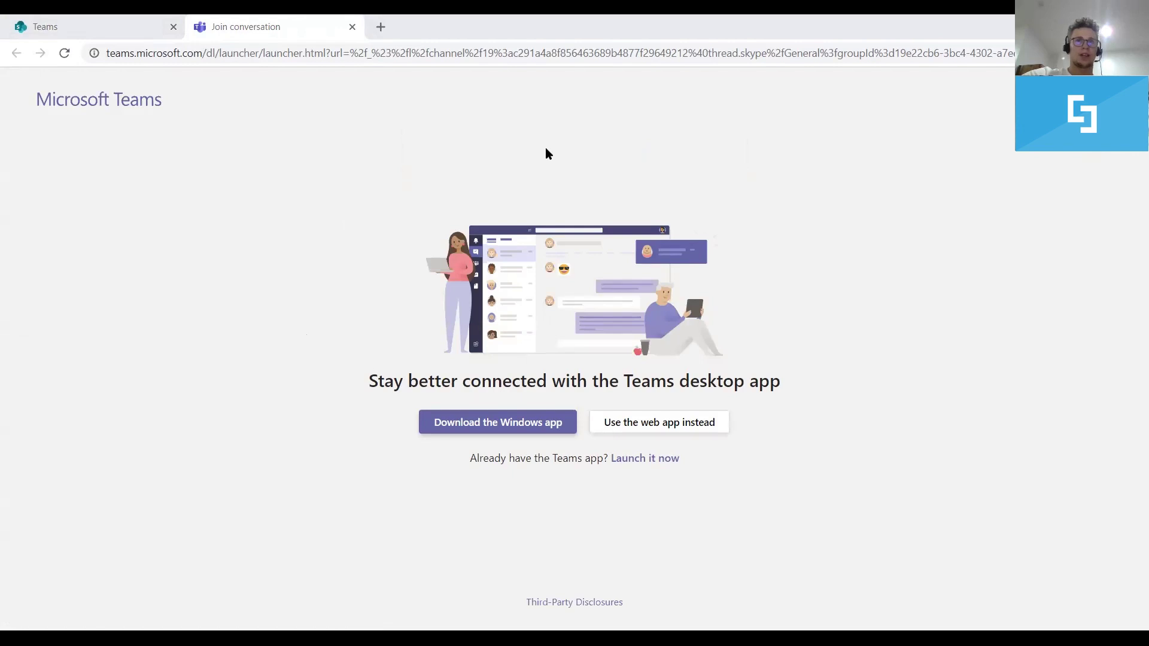
{"action": "left_click", "coordinate": [109, 21]}
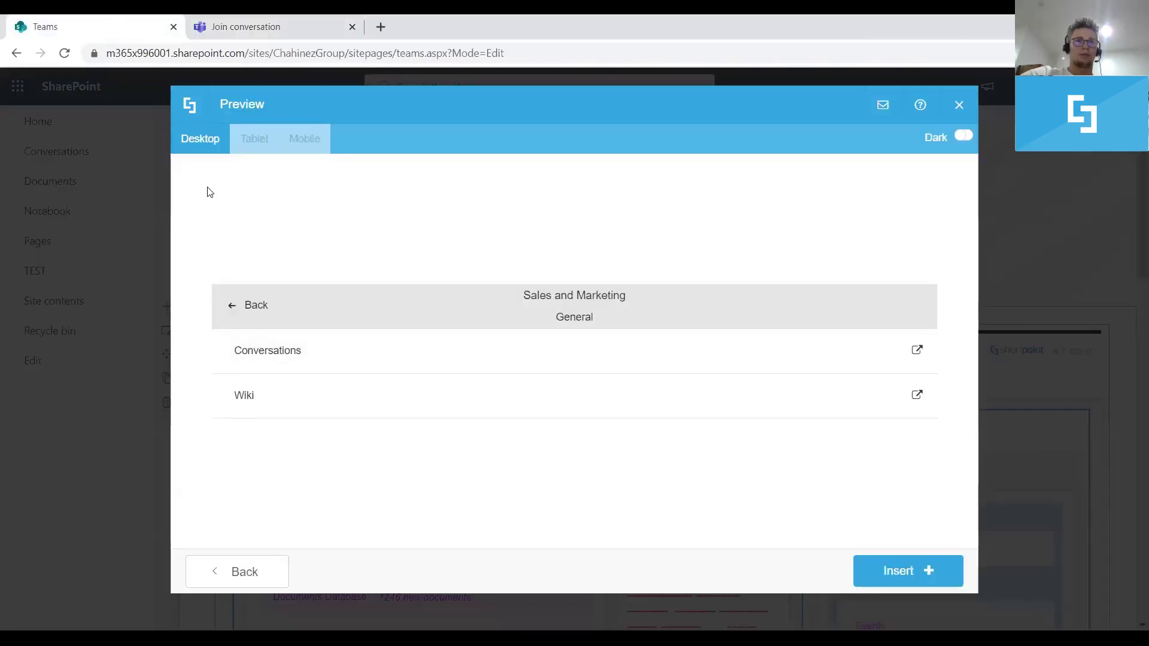
Go back from General through the channel list to all teams, then exit the preview
{"action": "left_click", "coordinate": [232, 306]}
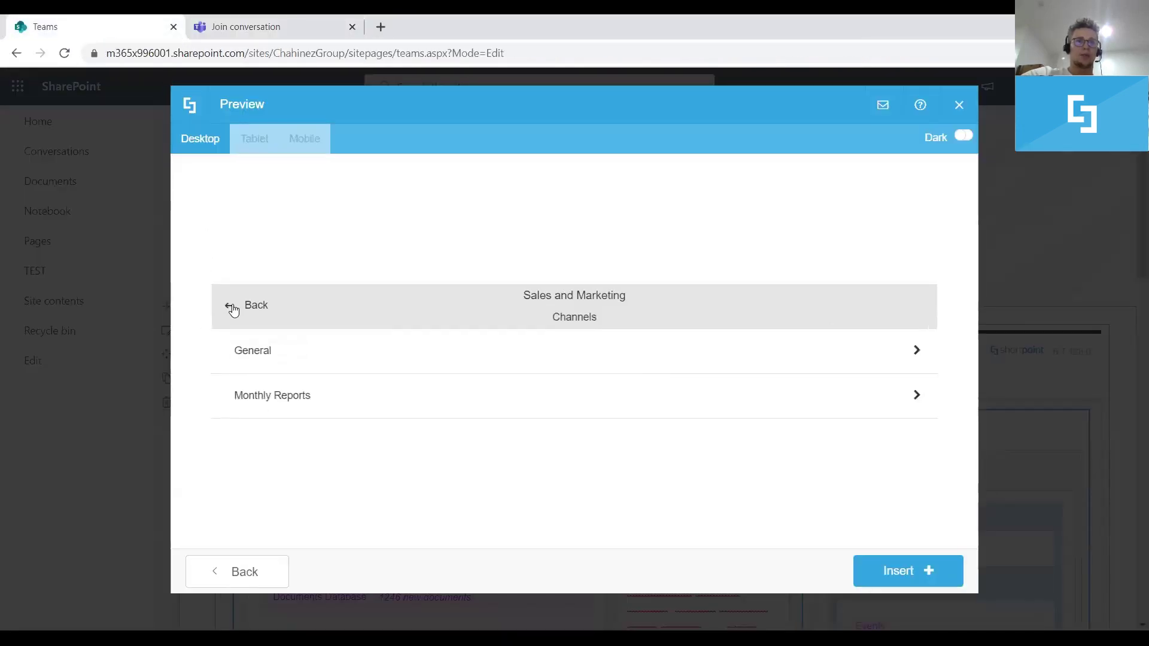
{"action": "left_click", "coordinate": [232, 307]}
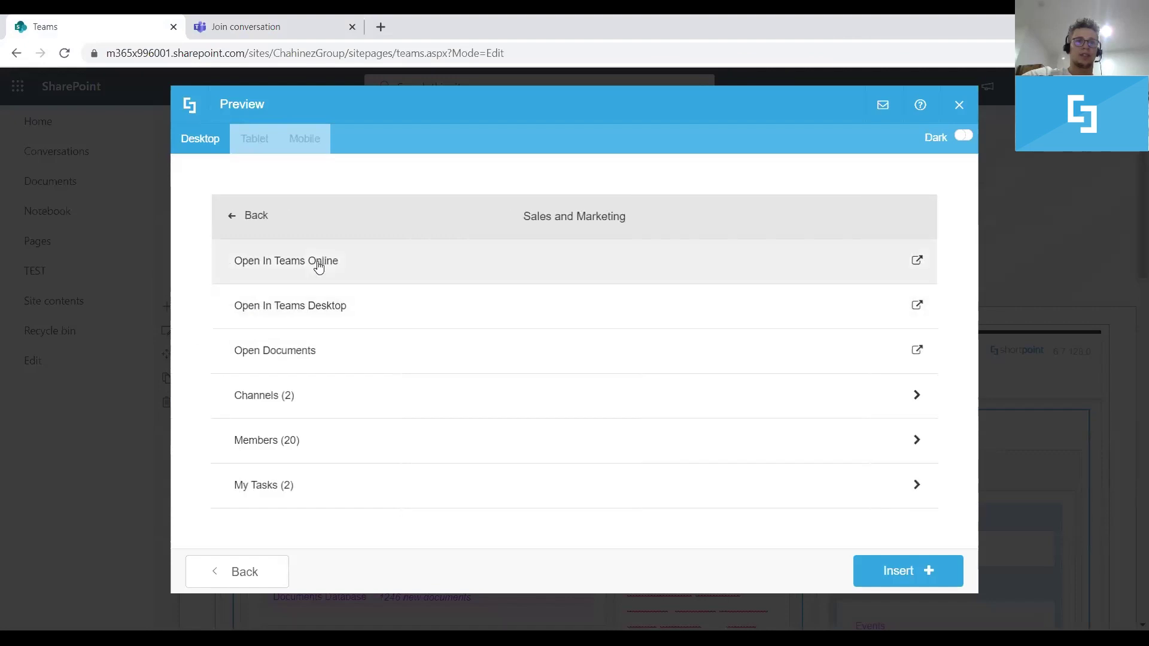
{"action": "left_click", "coordinate": [235, 219]}
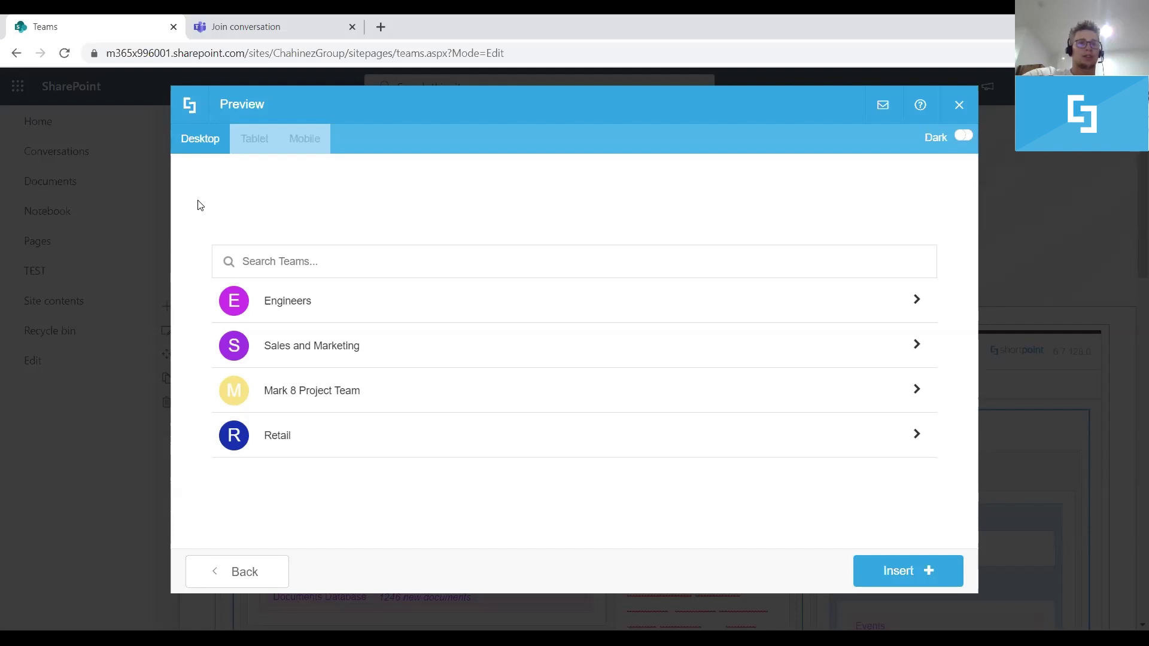
{"action": "left_click", "coordinate": [232, 574]}
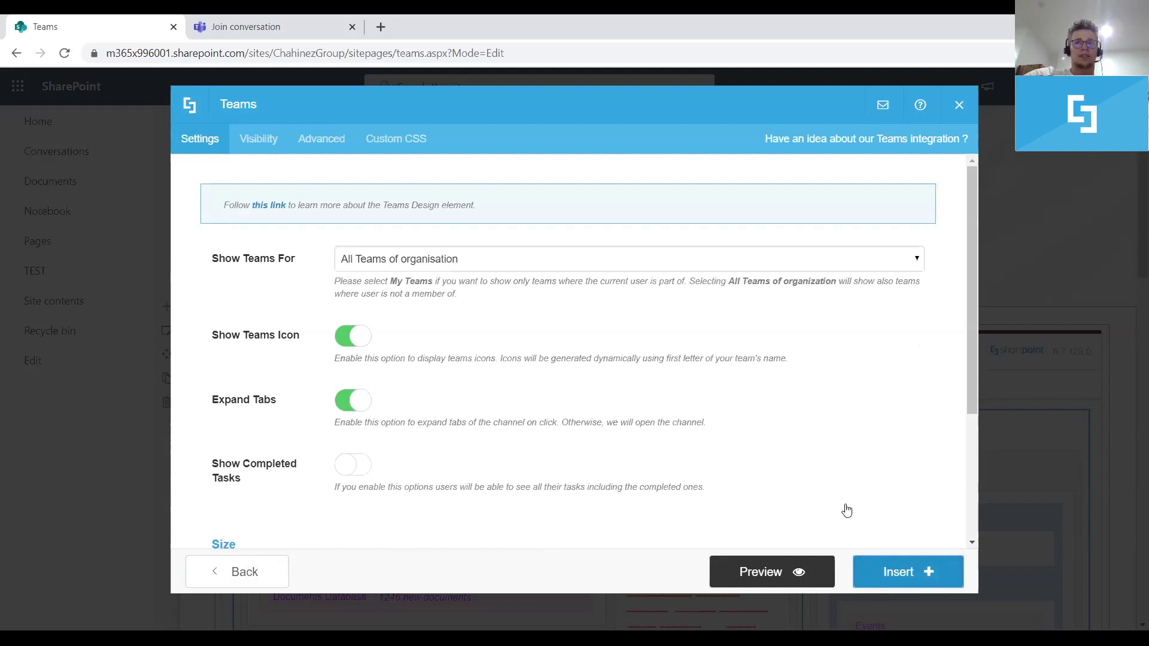
Insert the Teams element into the page and save the page as a draft
{"action": "key", "text": "Escape"}
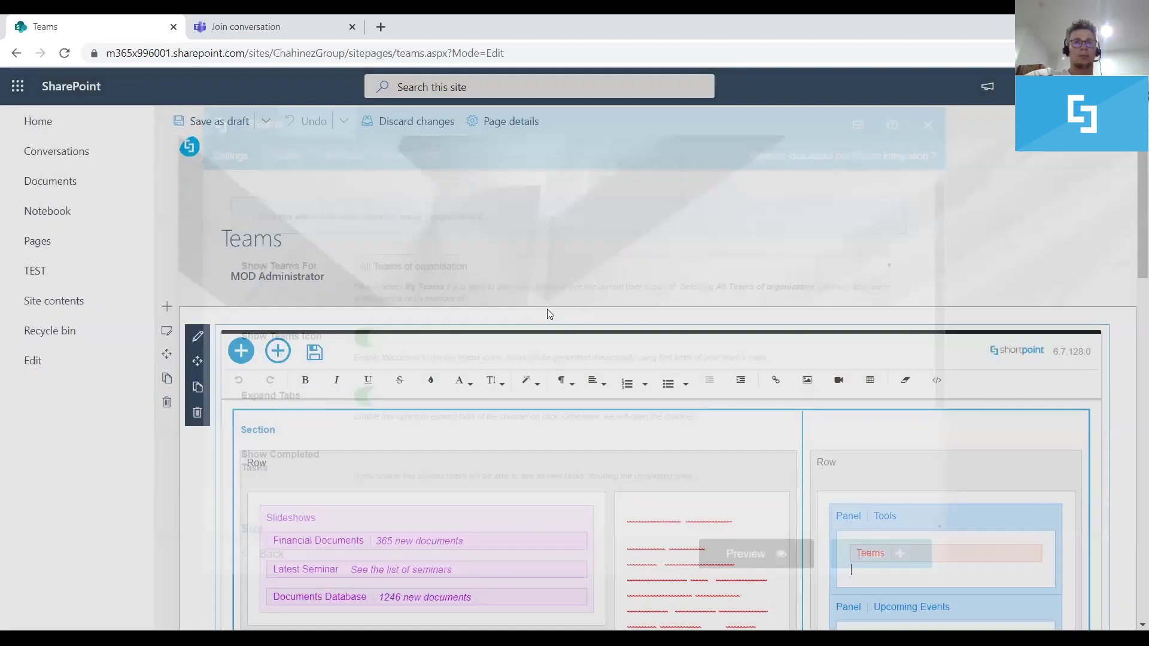
{"action": "left_click", "coordinate": [241, 351]}
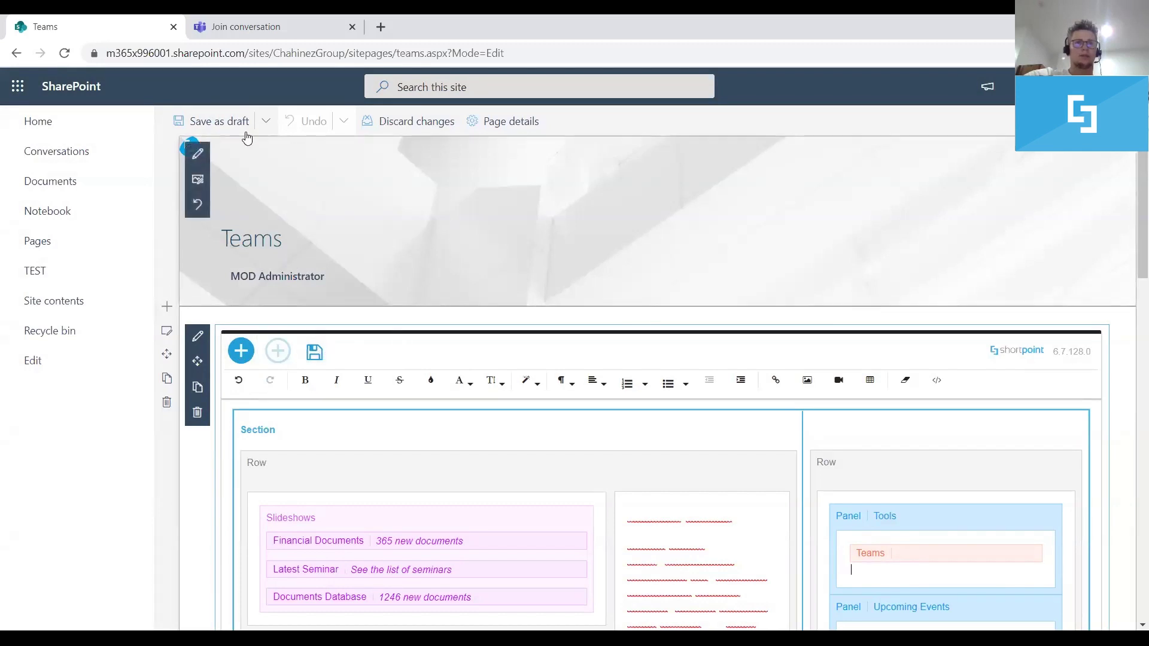
{"action": "left_click", "coordinate": [226, 123]}
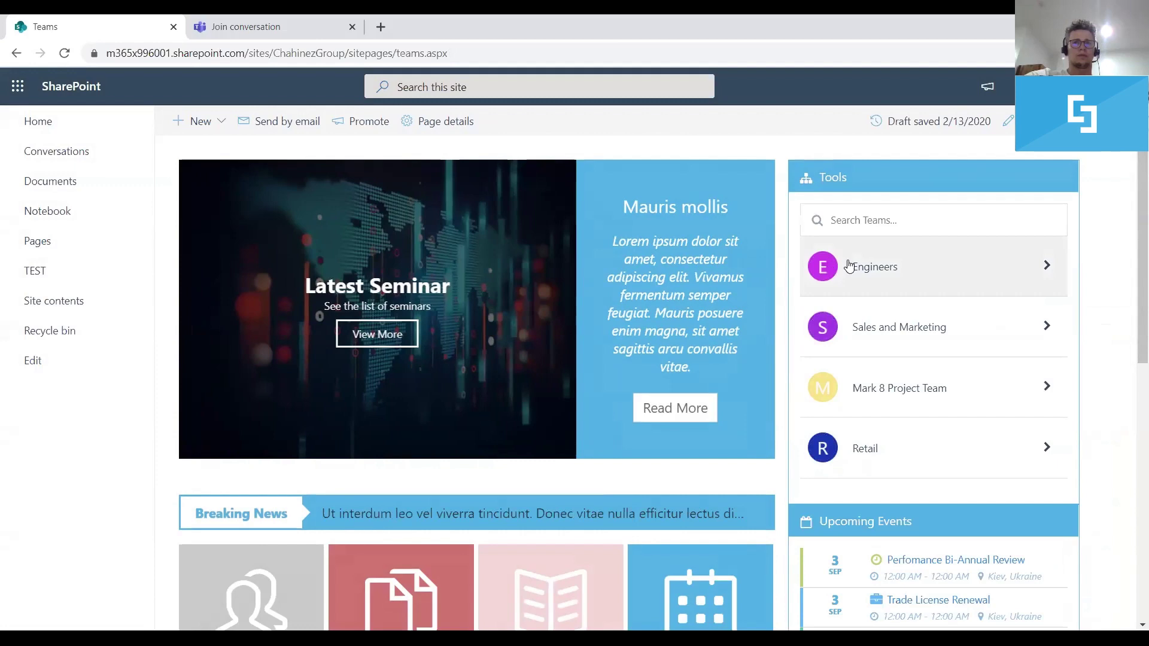
Check the Engineers team's options in the Tools panel, then return to the teams list
{"action": "scroll", "coordinate": [877, 271], "scroll_direction": "down", "scroll_amount": 3}
{"action": "scroll", "coordinate": [880, 279], "scroll_direction": "up", "scroll_amount": 2}
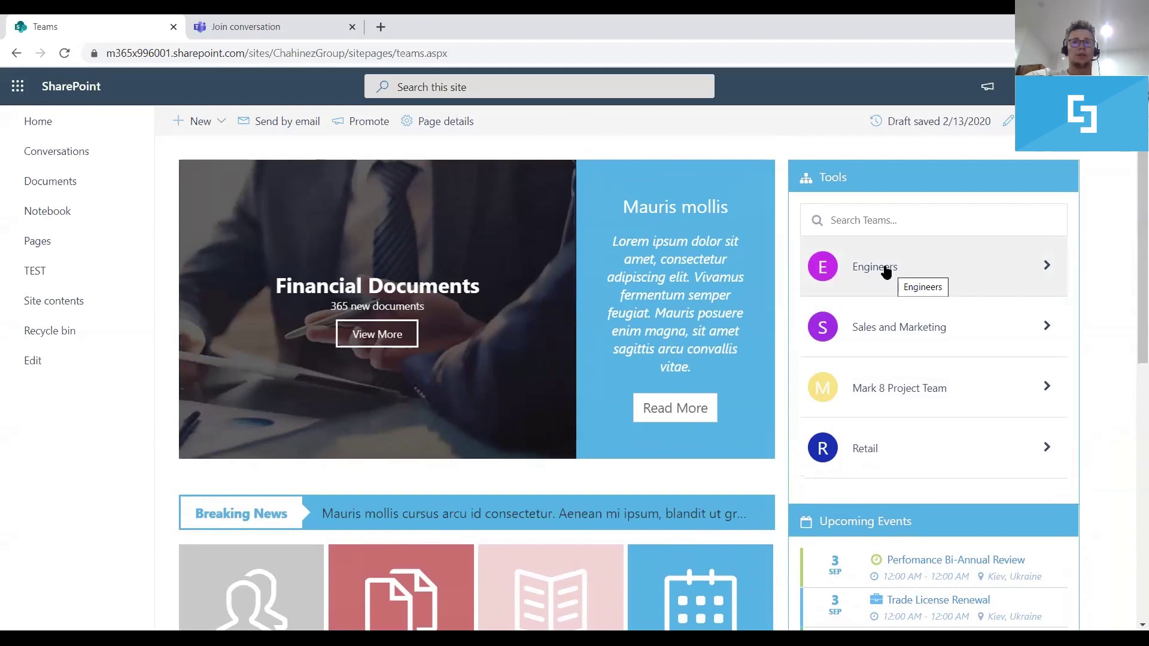
{"action": "left_click", "coordinate": [906, 281]}
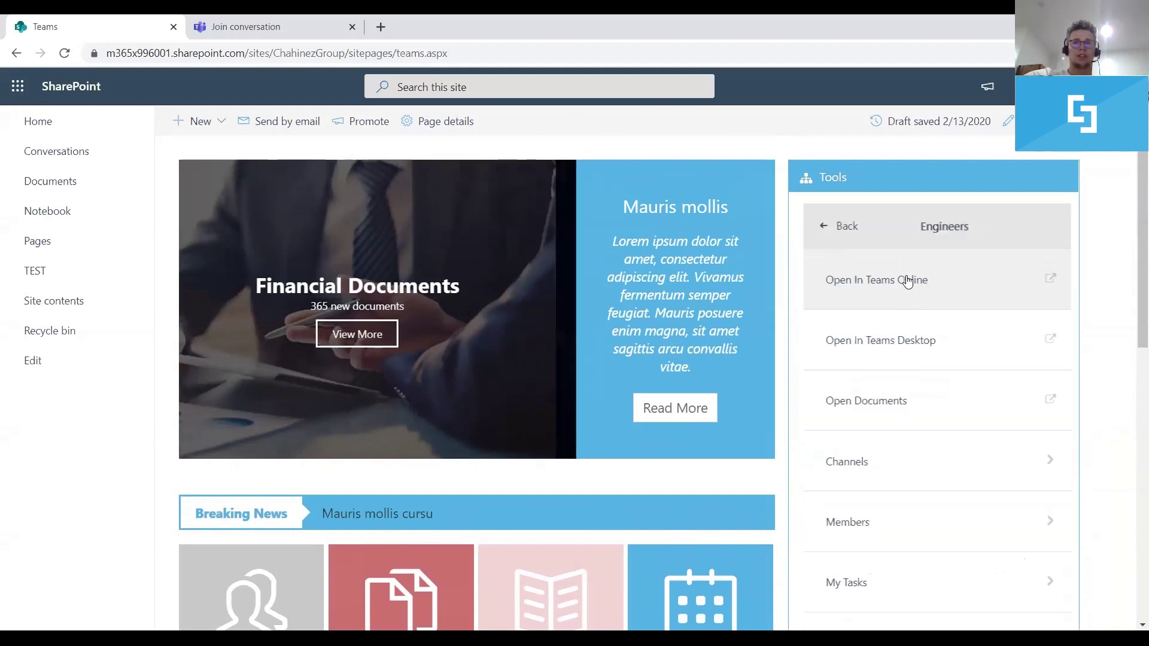
{"action": "scroll", "coordinate": [873, 359], "scroll_direction": "down", "scroll_amount": 1}
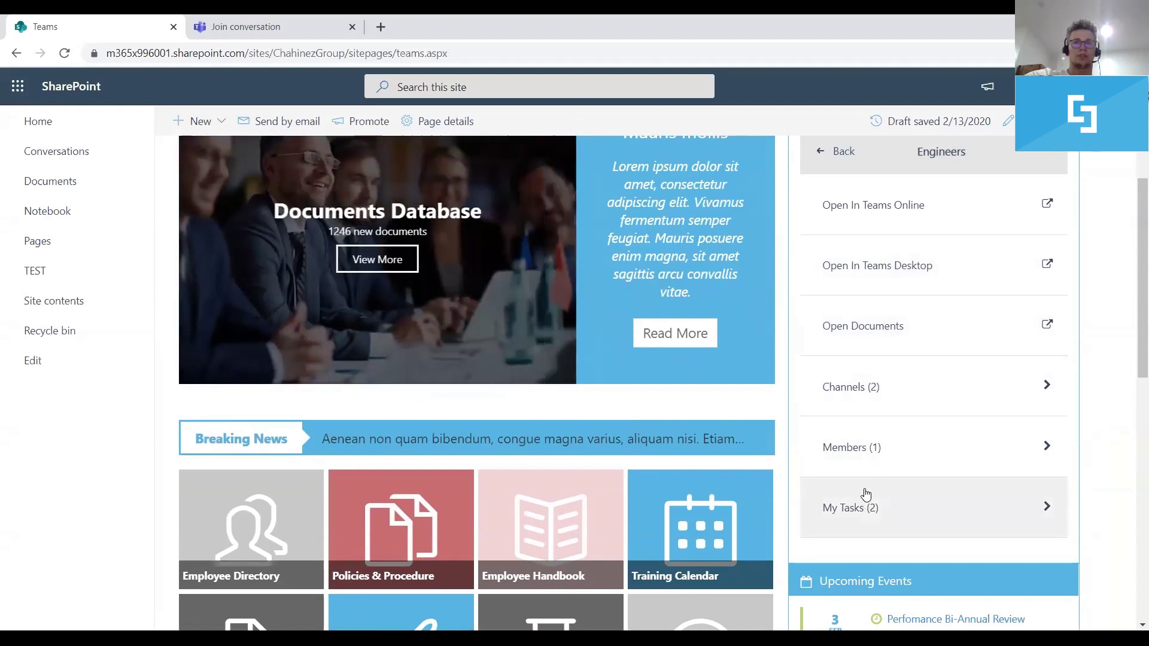
{"action": "scroll", "coordinate": [866, 494], "scroll_direction": "up", "scroll_amount": 1}
{"action": "left_click", "coordinate": [826, 223]}
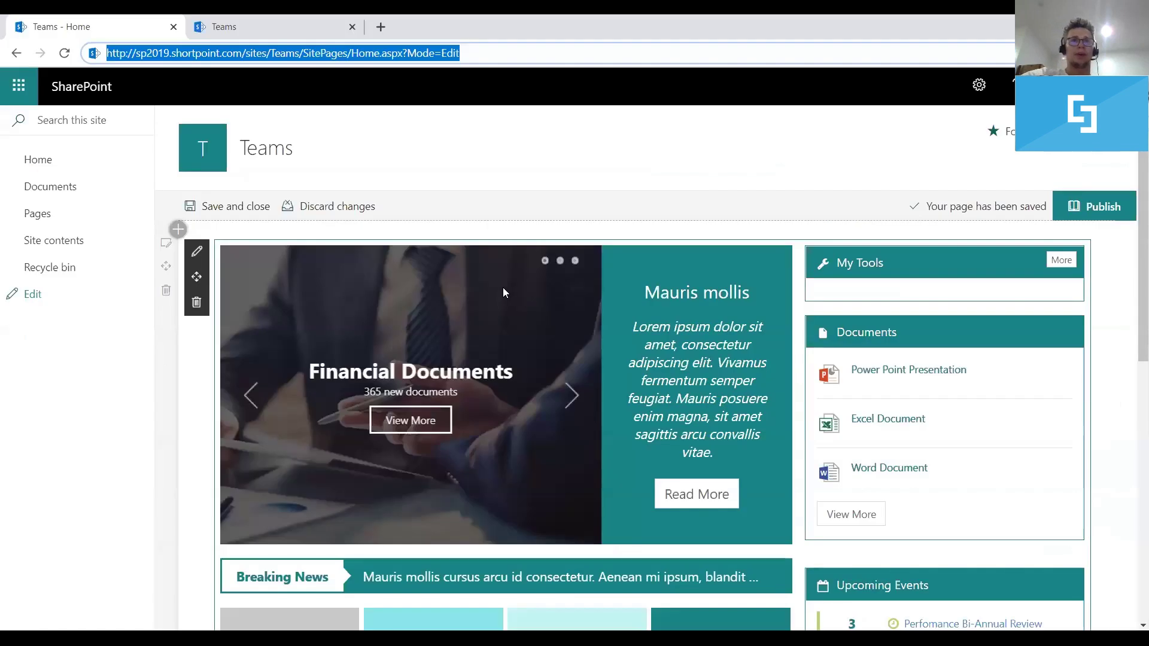
{"action": "left_click", "coordinate": [328, 121]}
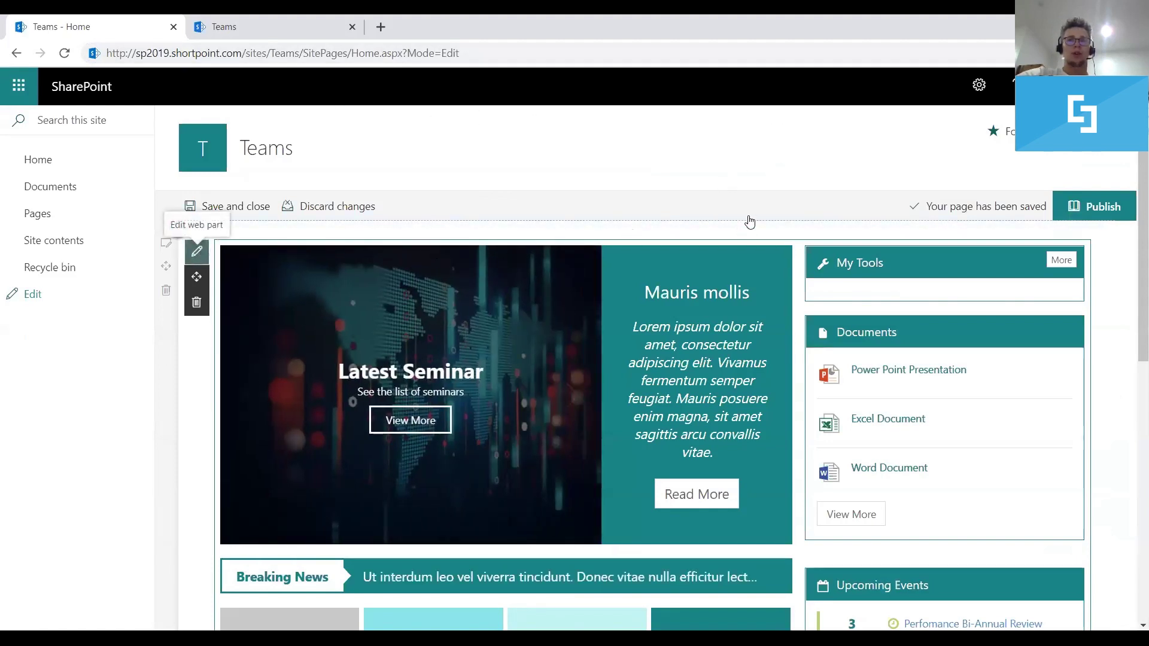
{"action": "scroll", "coordinate": [757, 263], "scroll_direction": "down", "scroll_amount": 1}
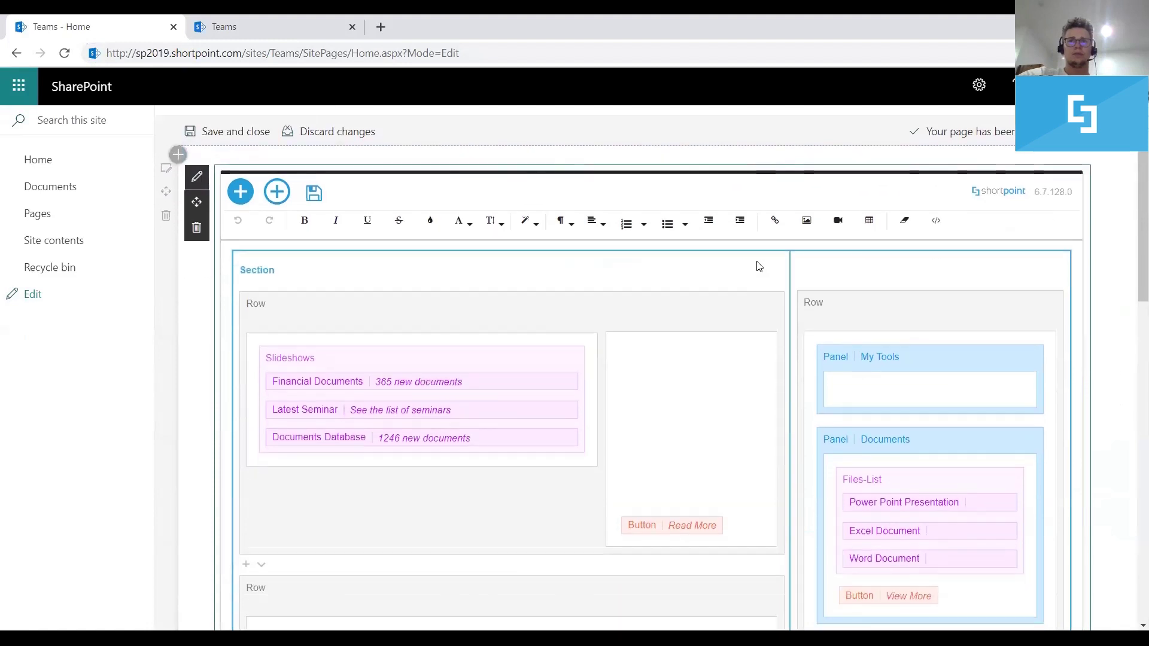
{"action": "left_click", "coordinate": [836, 389]}
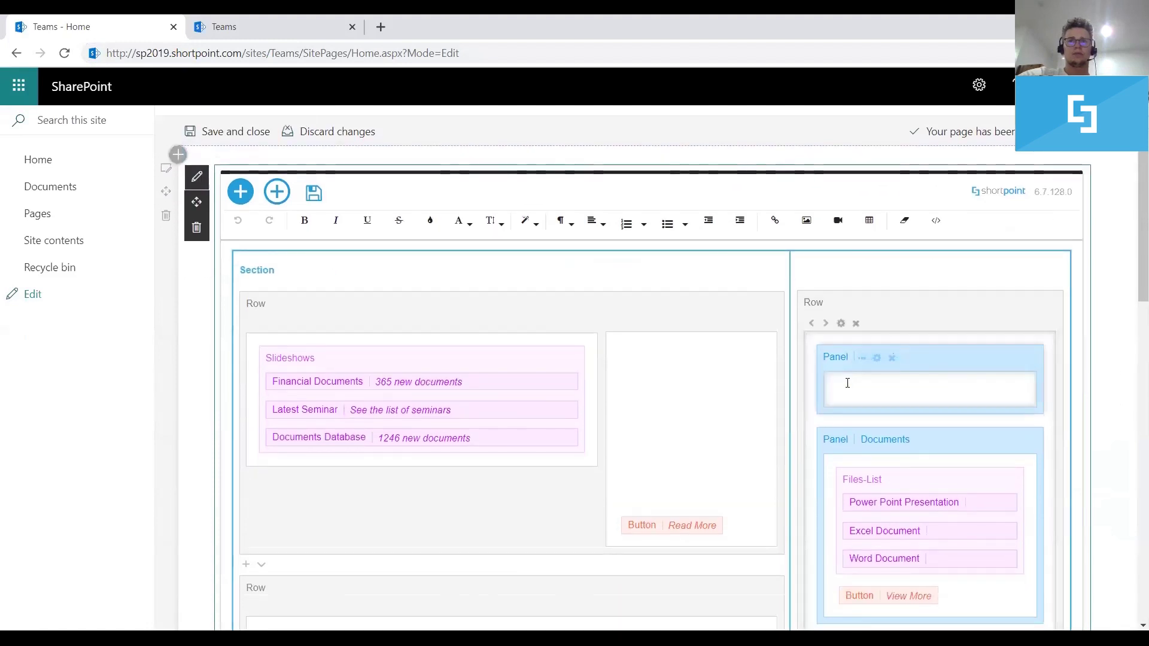
{"action": "left_click", "coordinate": [238, 192]}
{"action": "left_click", "coordinate": [556, 140]}
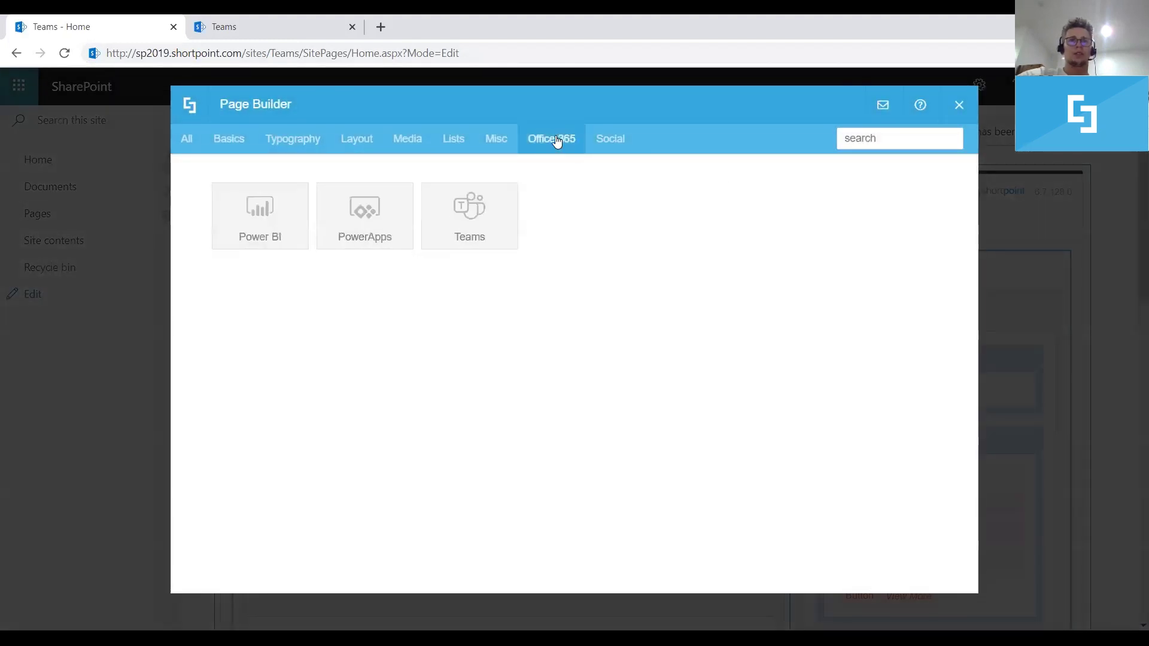
{"action": "left_click", "coordinate": [479, 220]}
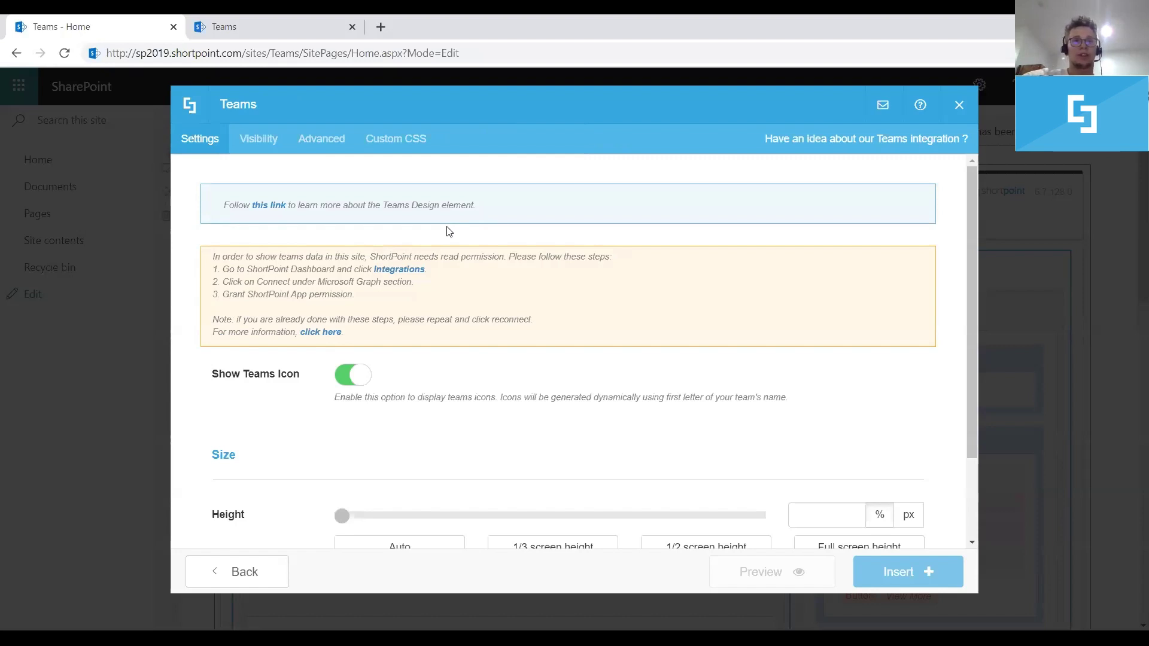
Start connecting Microsoft Graph from the Integrations page, signing in with the admin account
{"action": "left_click", "coordinate": [406, 273]}
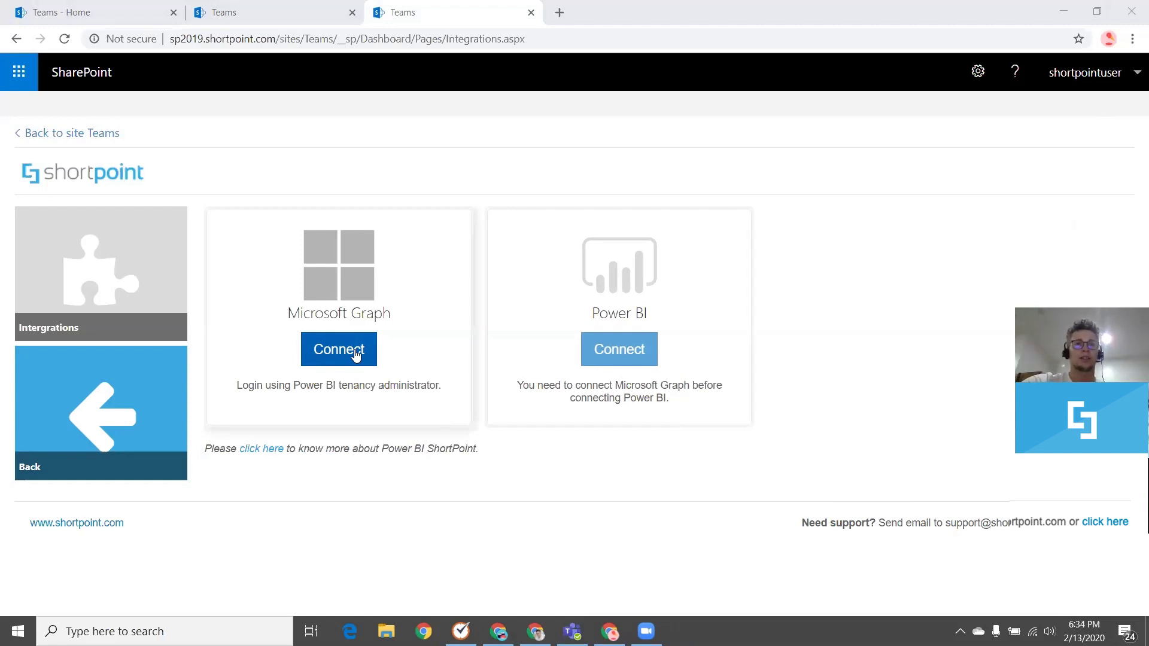
{"action": "left_click", "coordinate": [355, 353]}
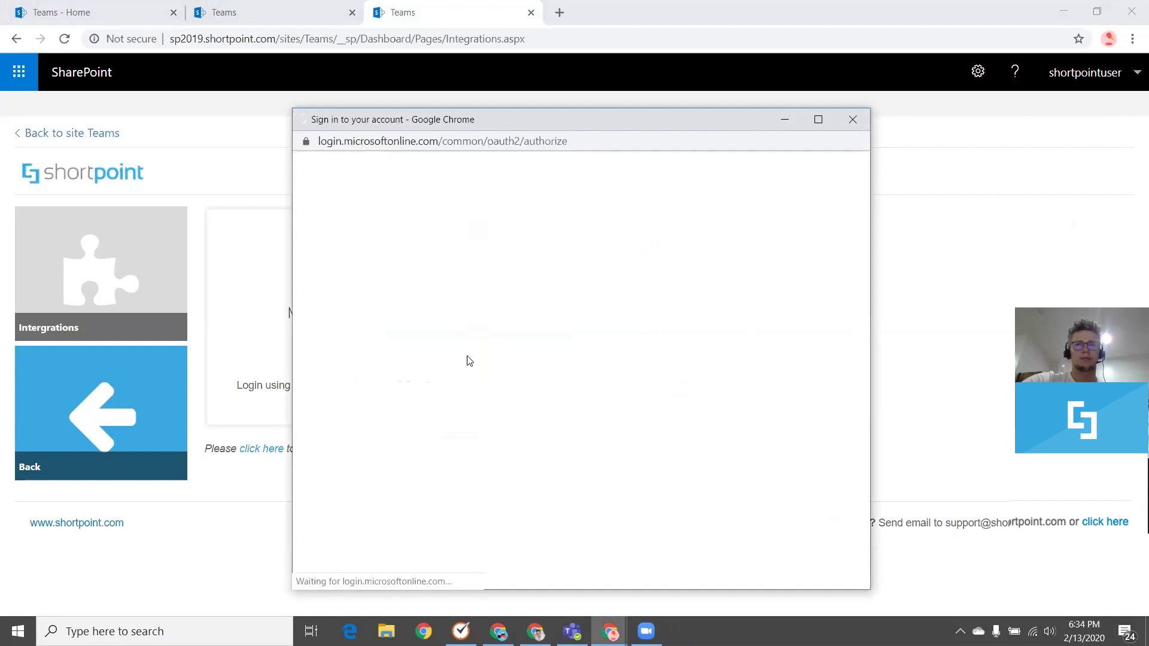
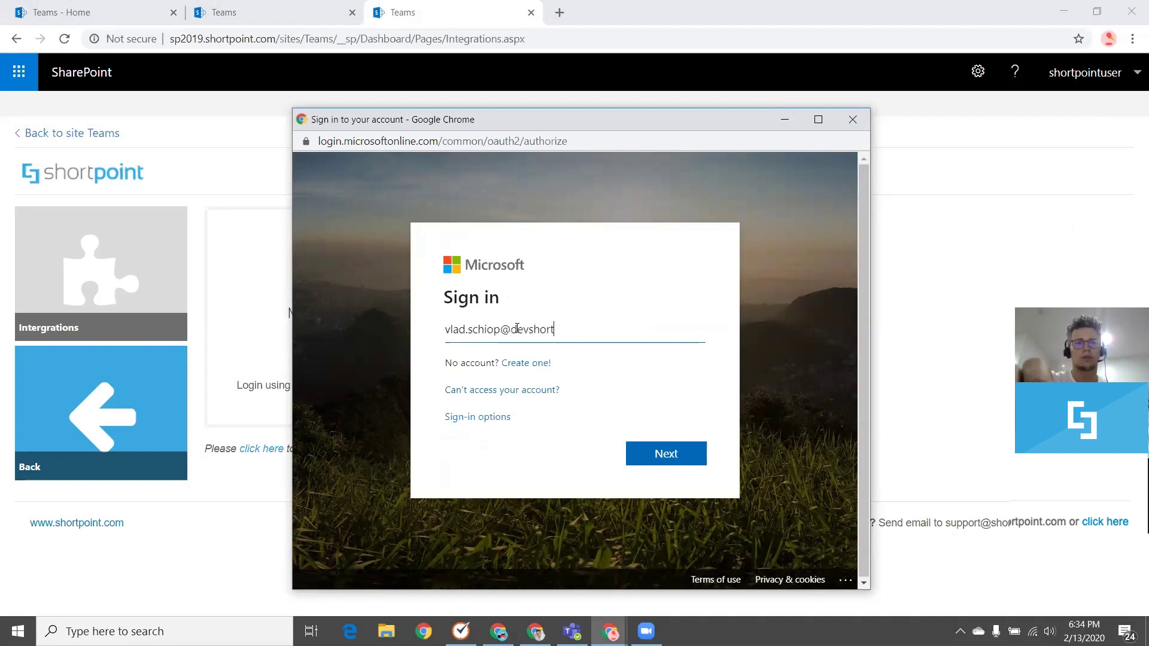
{"action": "key", "text": "Return"}
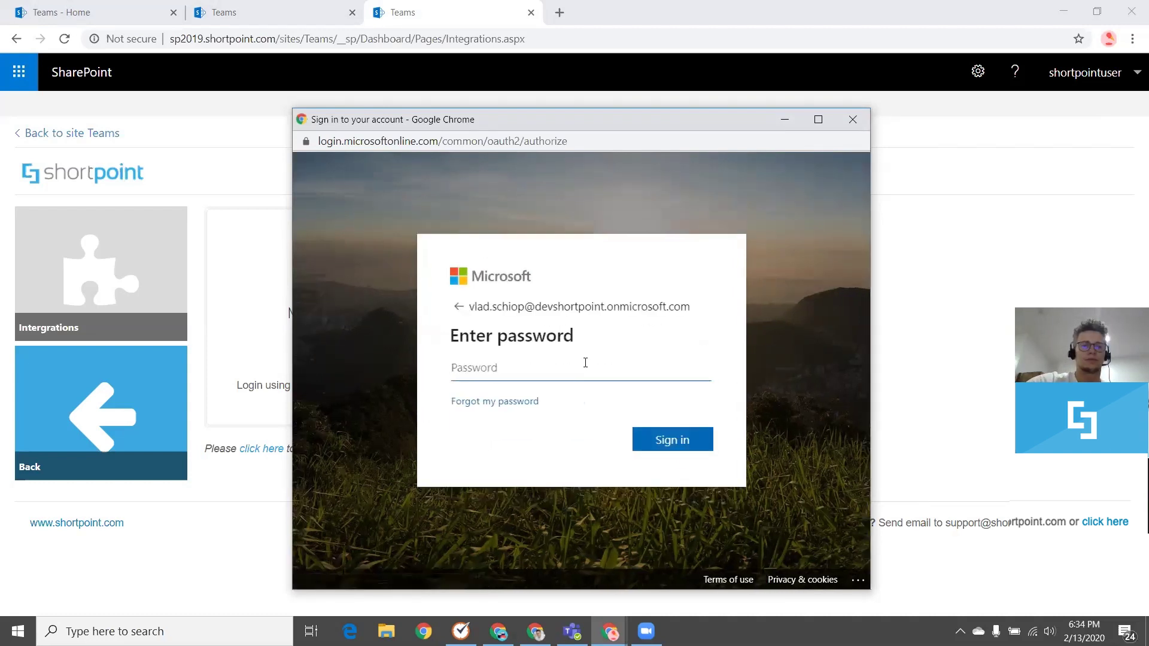
{"action": "type", "text": "•••••••••••"}
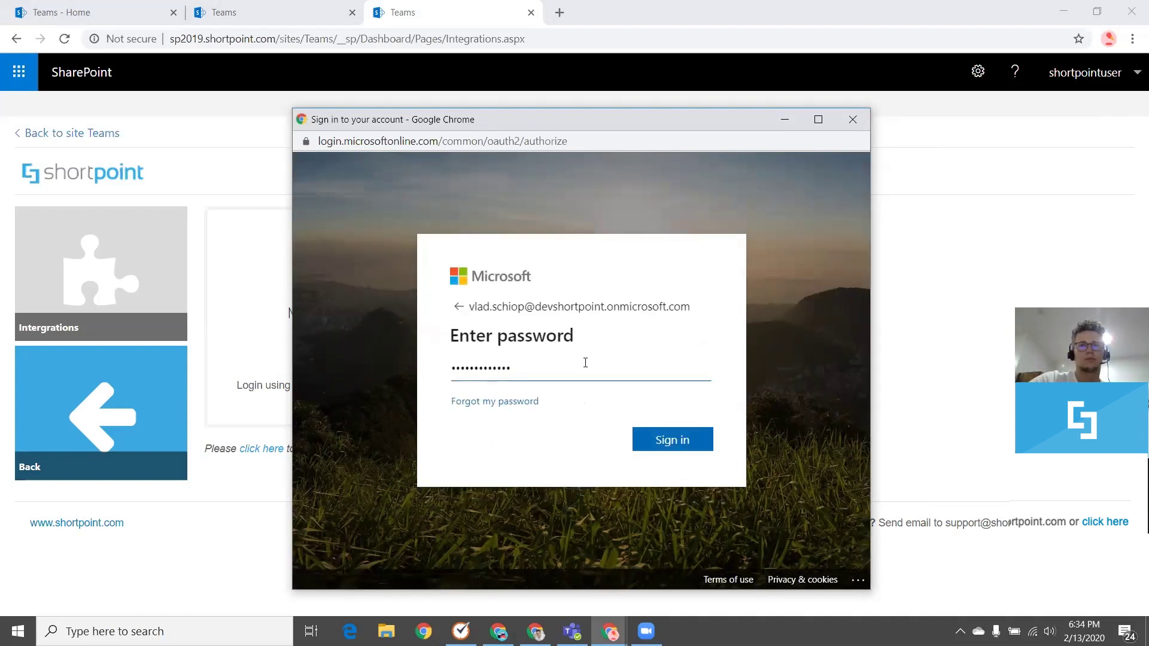
{"action": "key", "text": "Return"}
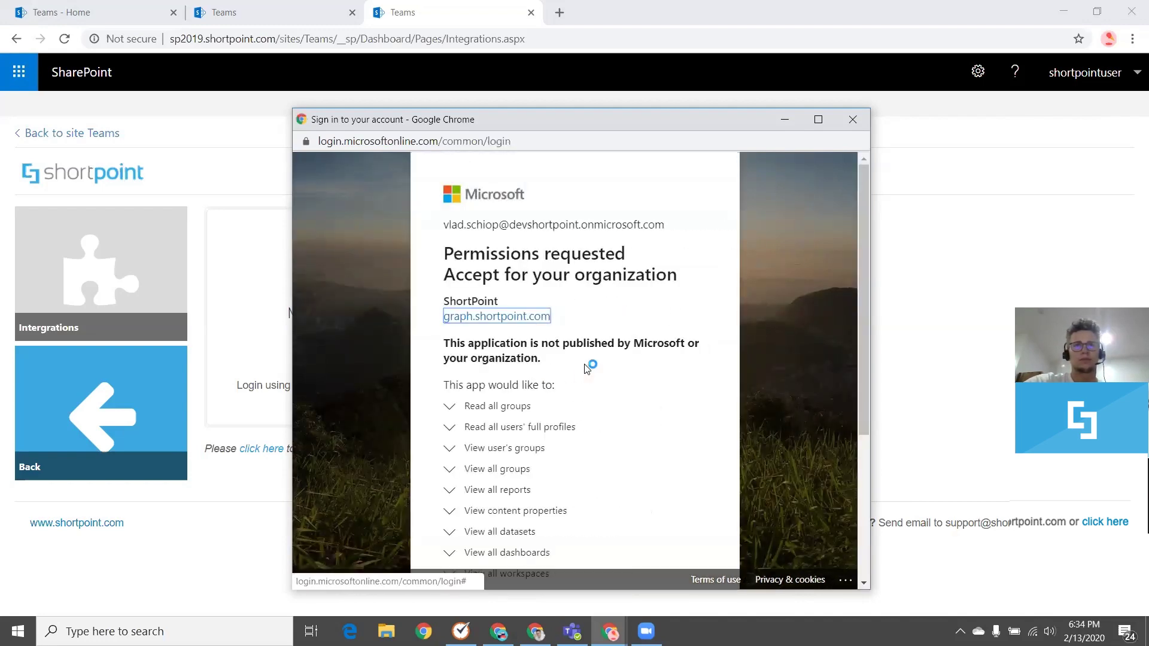
Accept the permissions ShortPoint requests for Microsoft Graph
{"action": "scroll", "coordinate": [594, 353], "scroll_direction": "down", "scroll_amount": 1}
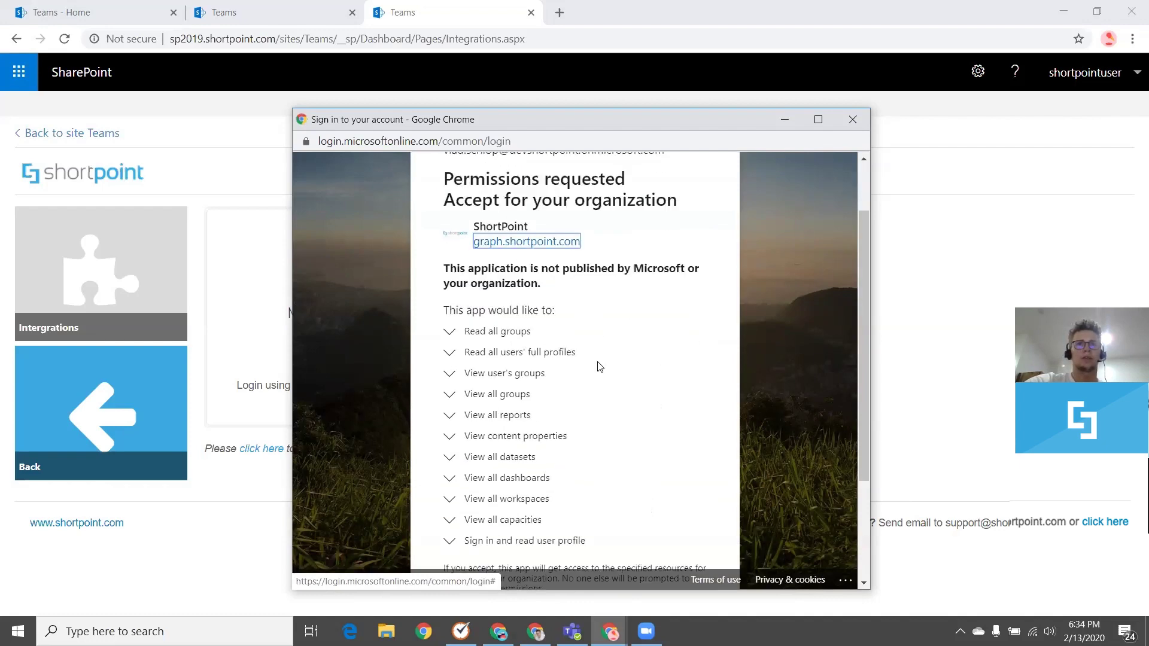
{"action": "scroll", "coordinate": [600, 366], "scroll_direction": "down", "scroll_amount": 2}
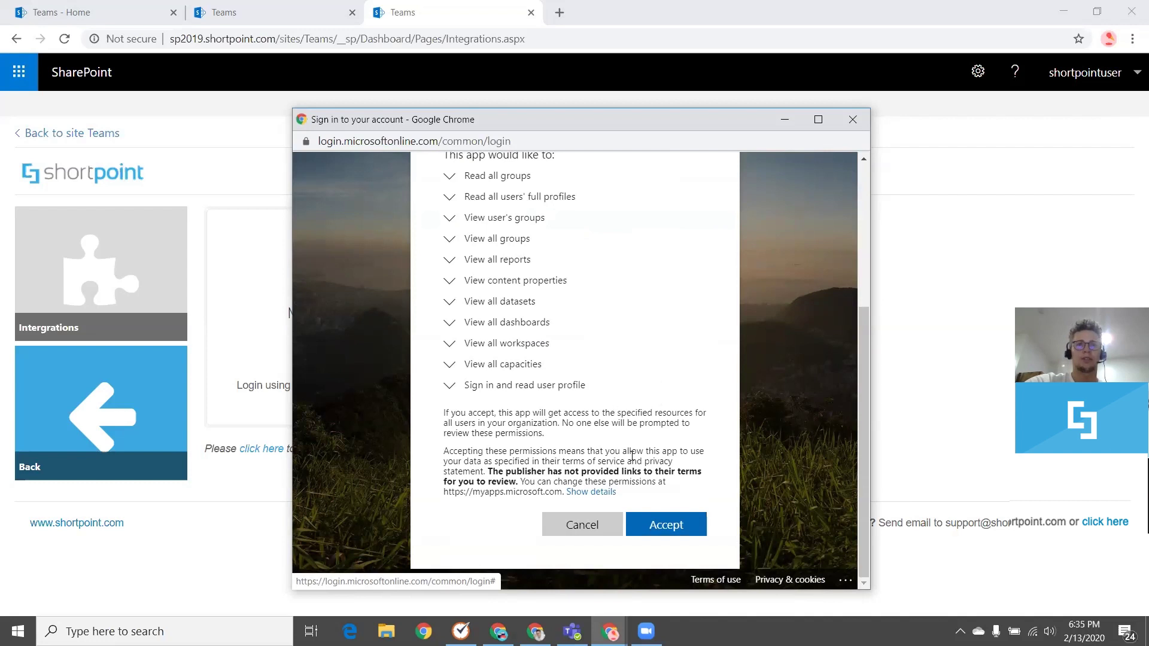
{"action": "left_click", "coordinate": [664, 526]}
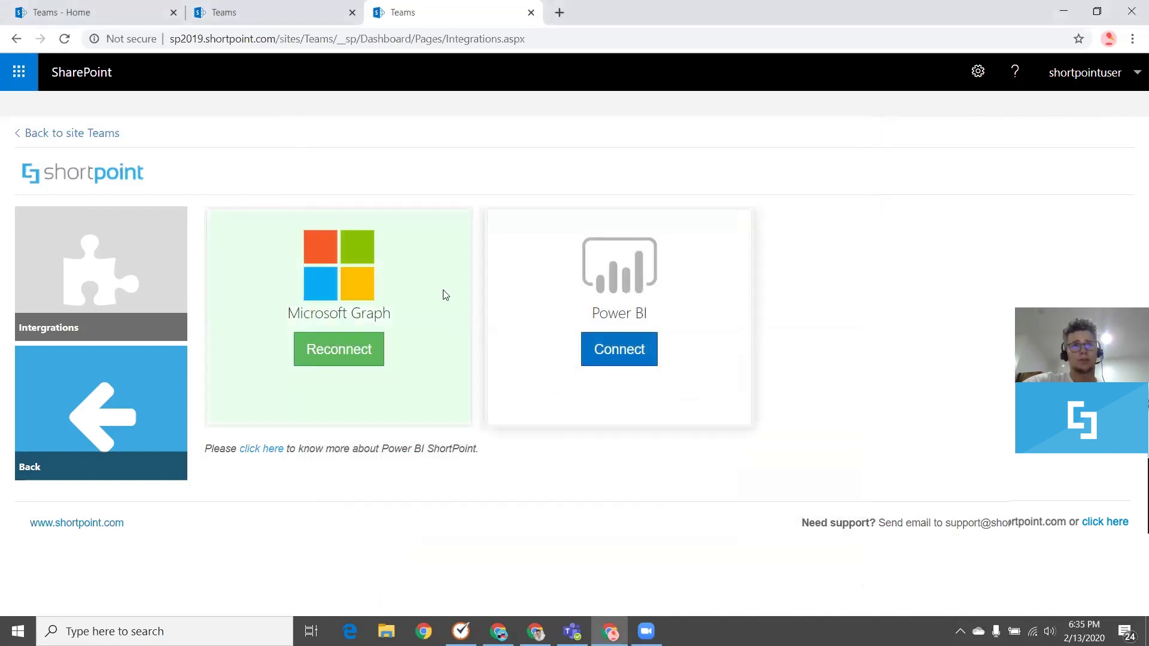
Return to the Teams - Home page and reload it with F5
{"action": "left_click", "coordinate": [268, 7]}
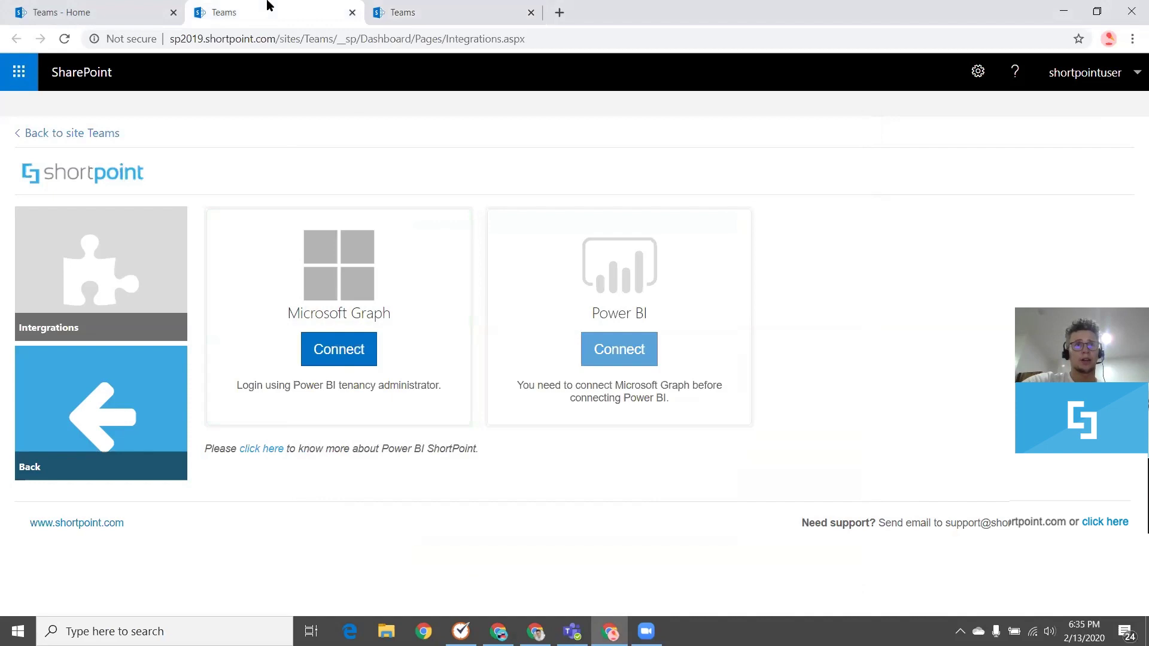
{"action": "left_click", "coordinate": [137, 12]}
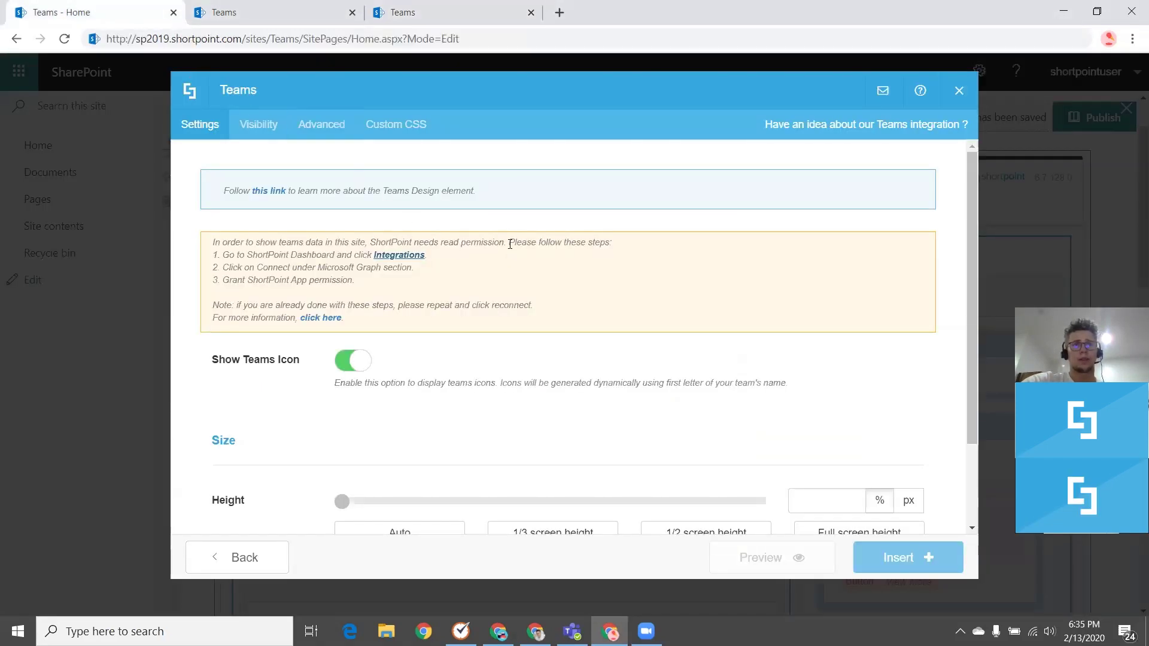
{"action": "key", "text": "F5"}
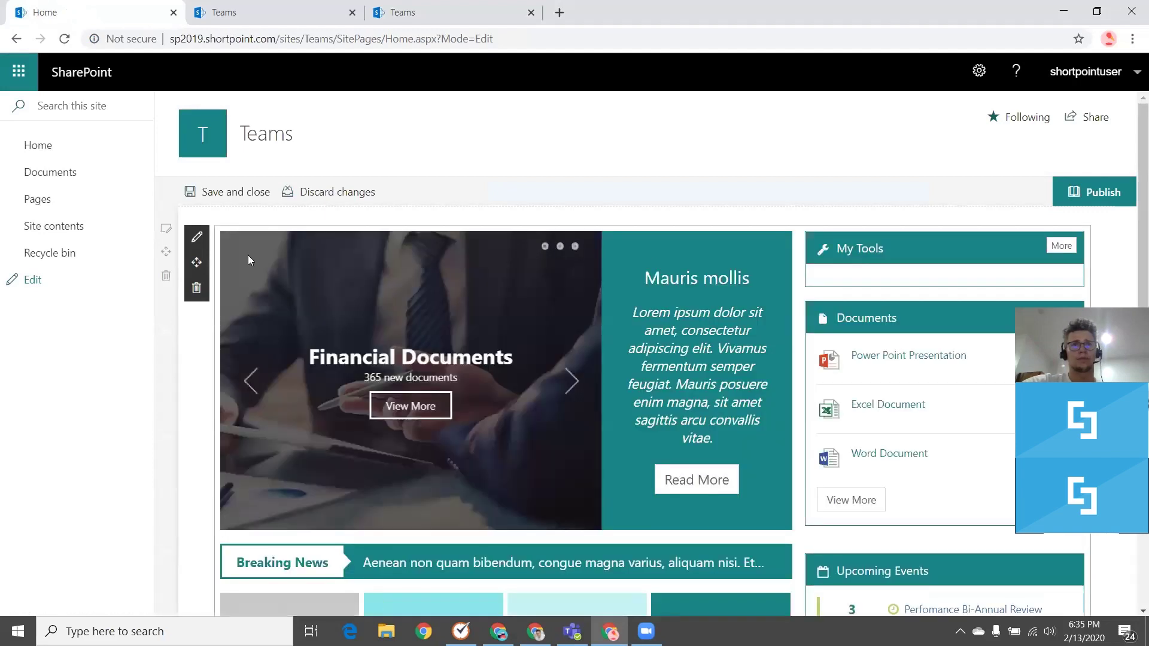
Edit the ShortPoint web part and add an Office 365 Teams element
{"action": "left_click", "coordinate": [198, 240]}
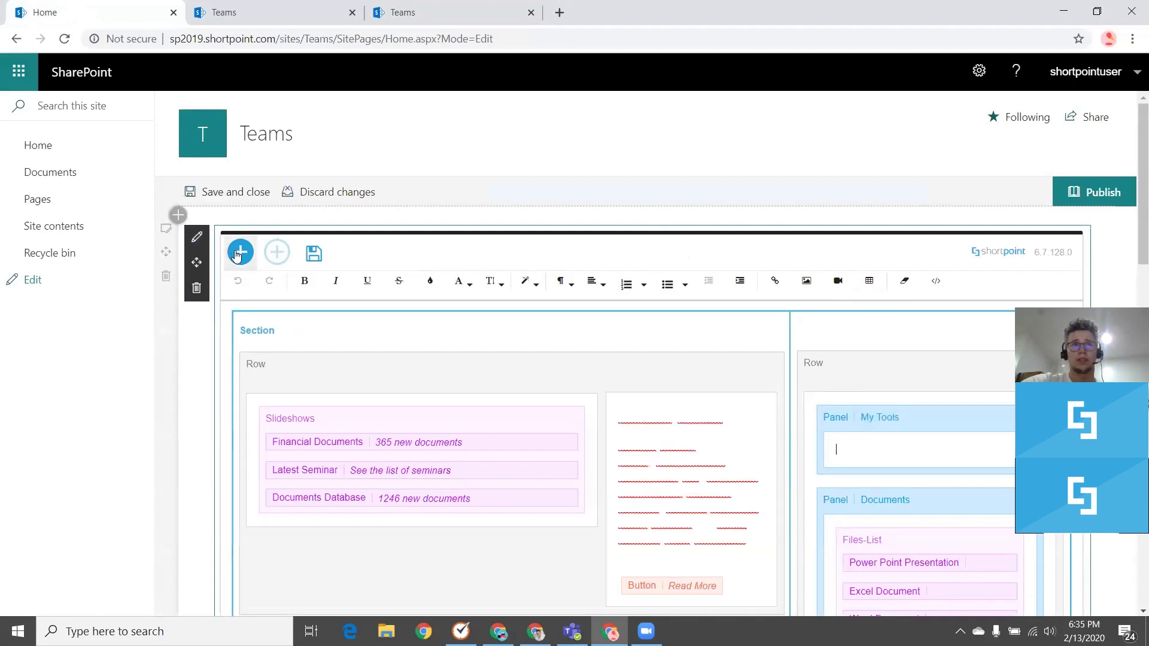
{"action": "left_click", "coordinate": [240, 252]}
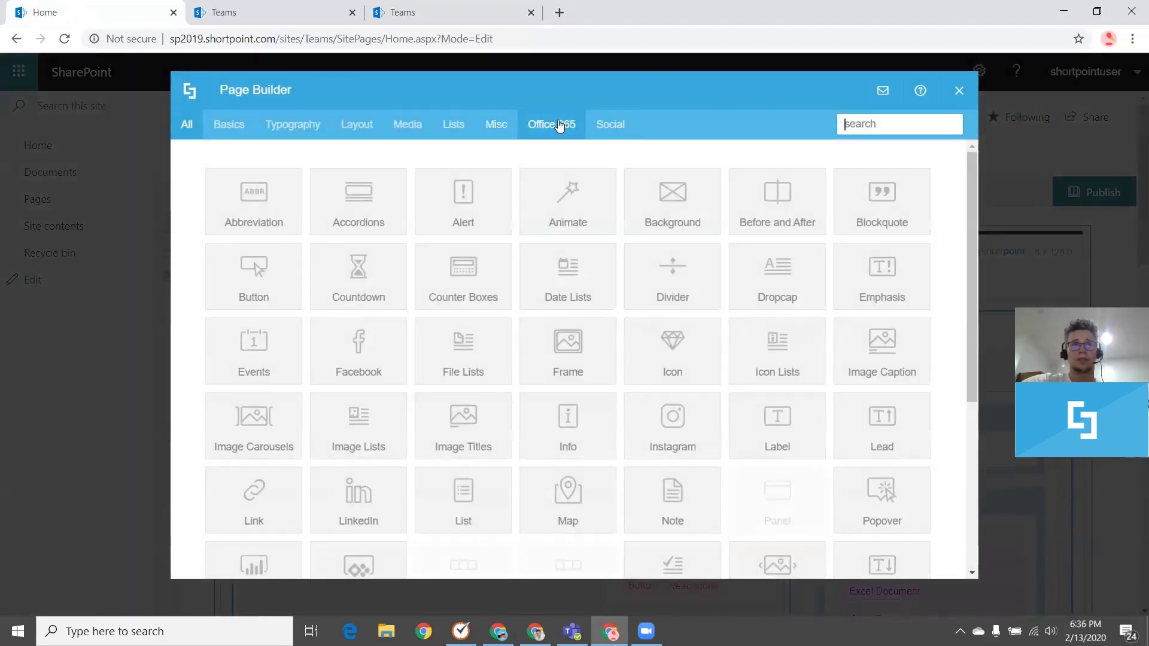
{"action": "left_click", "coordinate": [548, 124]}
{"action": "left_click", "coordinate": [469, 203]}
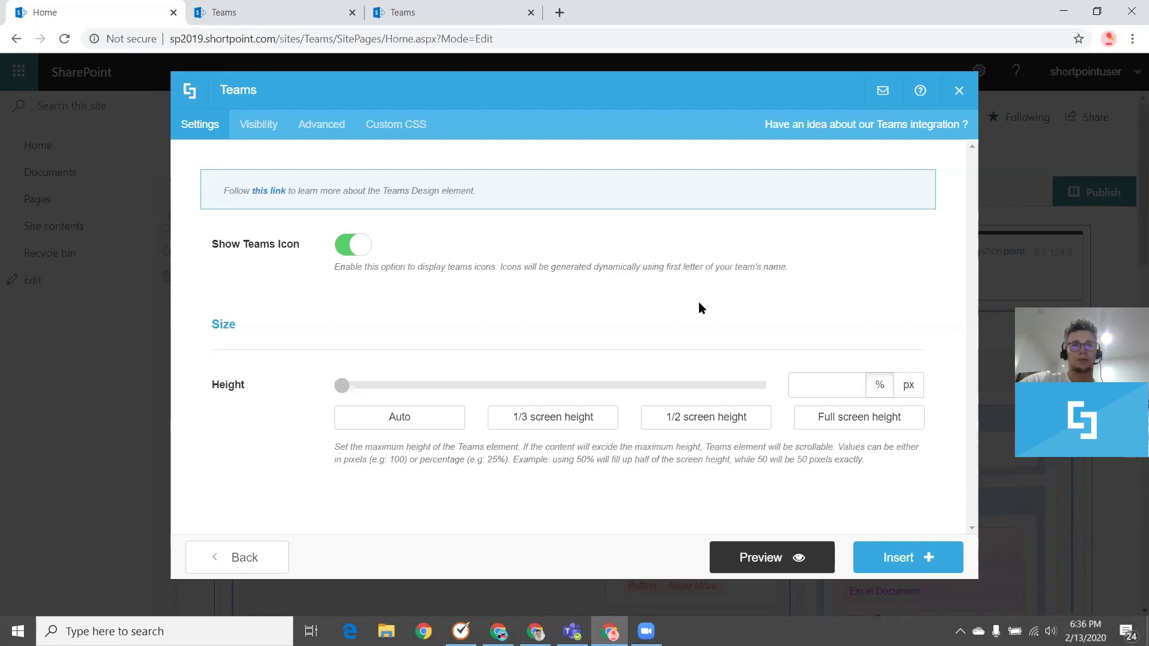
Preview the Teams element and check Database Maintenance's Open In Teams Online and Desktop links
{"action": "left_click", "coordinate": [771, 563]}
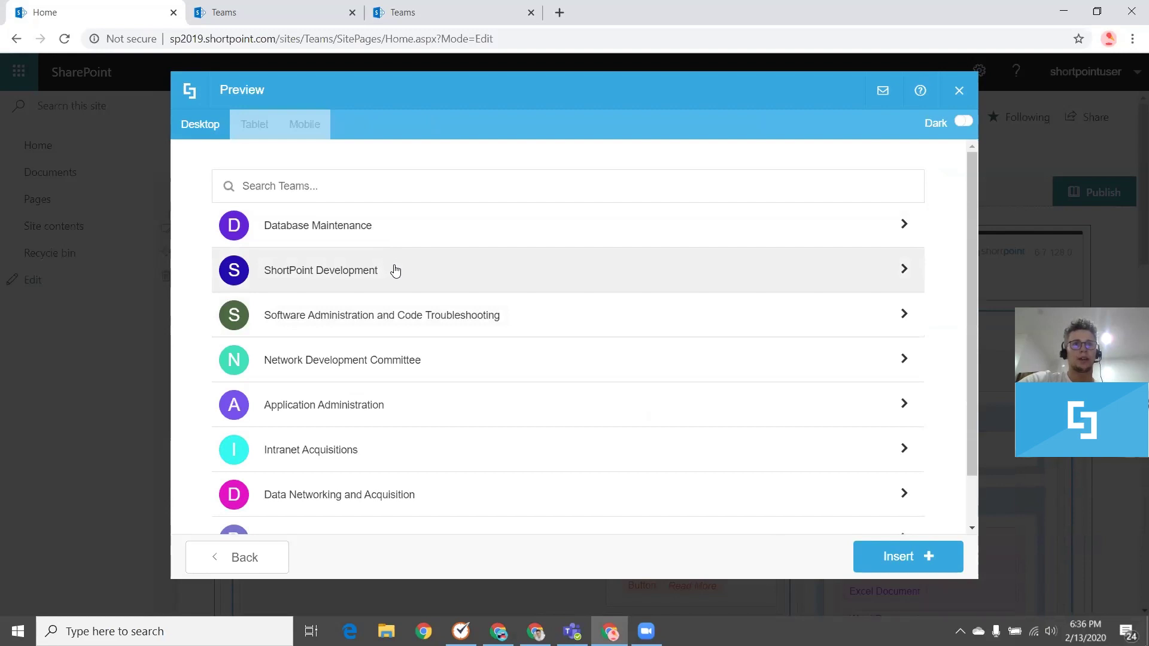
{"action": "scroll", "coordinate": [413, 273], "scroll_direction": "down", "scroll_amount": 1}
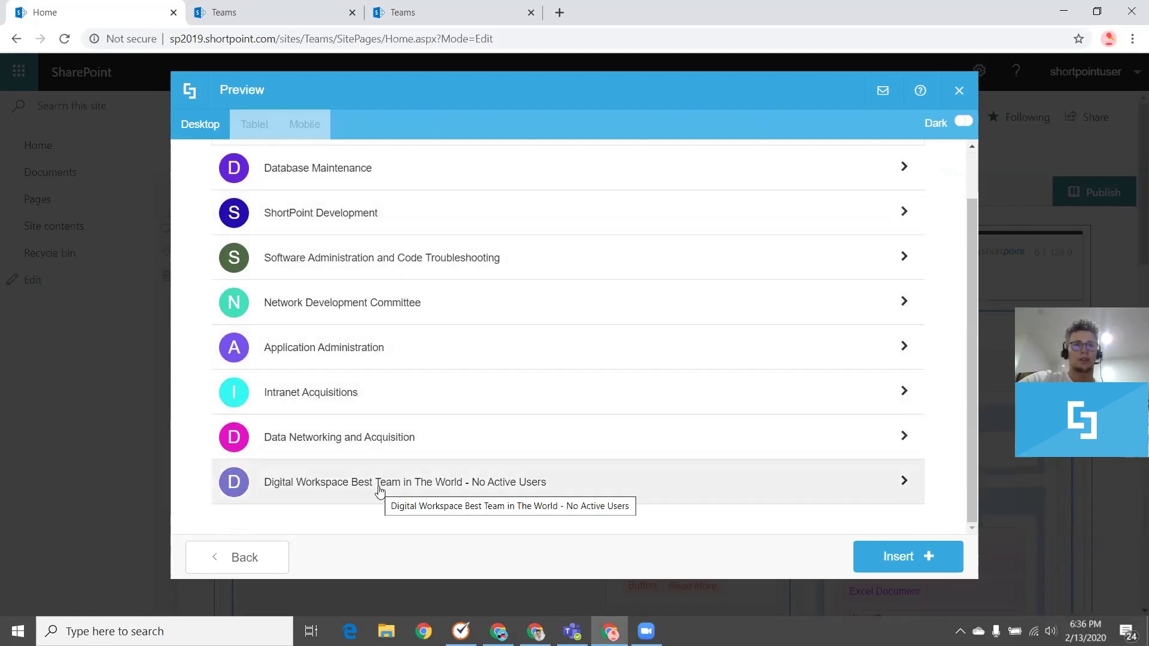
{"action": "scroll", "coordinate": [379, 488], "scroll_direction": "up", "scroll_amount": 1}
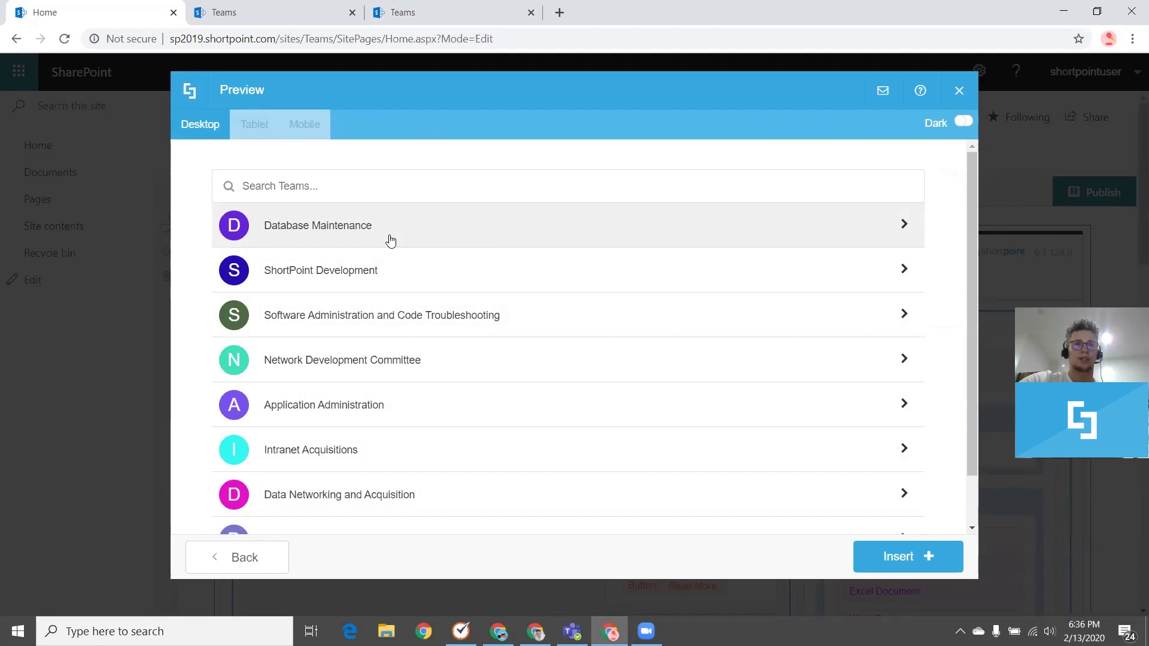
{"action": "scroll", "coordinate": [391, 241], "scroll_direction": "down", "scroll_amount": 1}
{"action": "scroll", "coordinate": [390, 251], "scroll_direction": "up", "scroll_amount": 1}
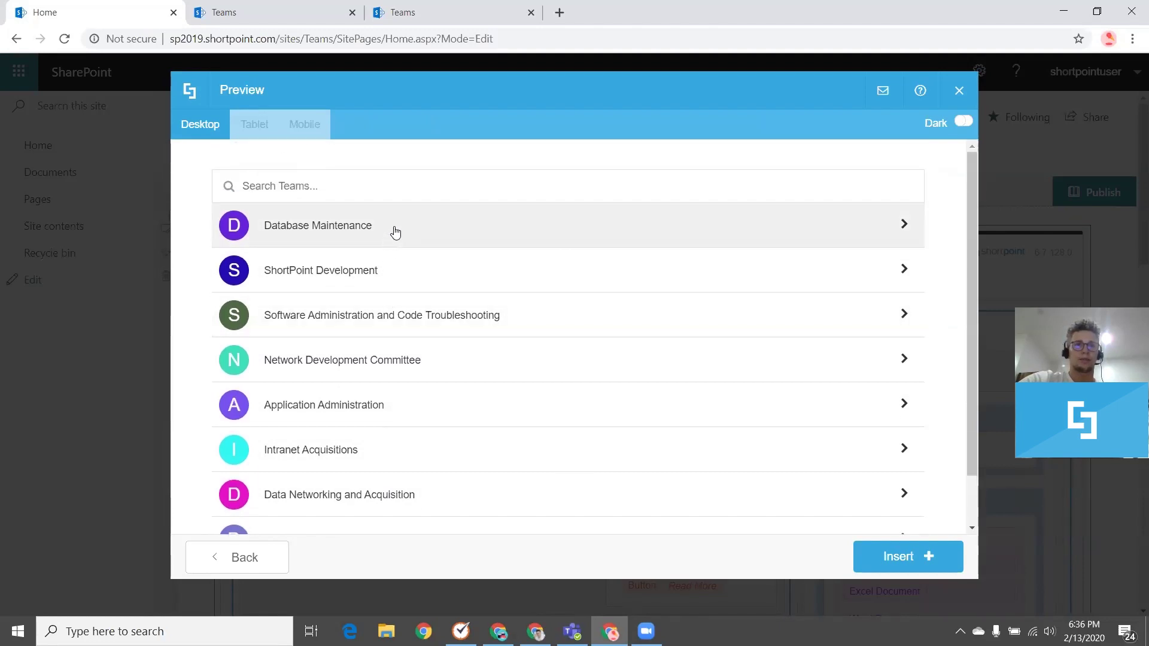
{"action": "left_click", "coordinate": [394, 230]}
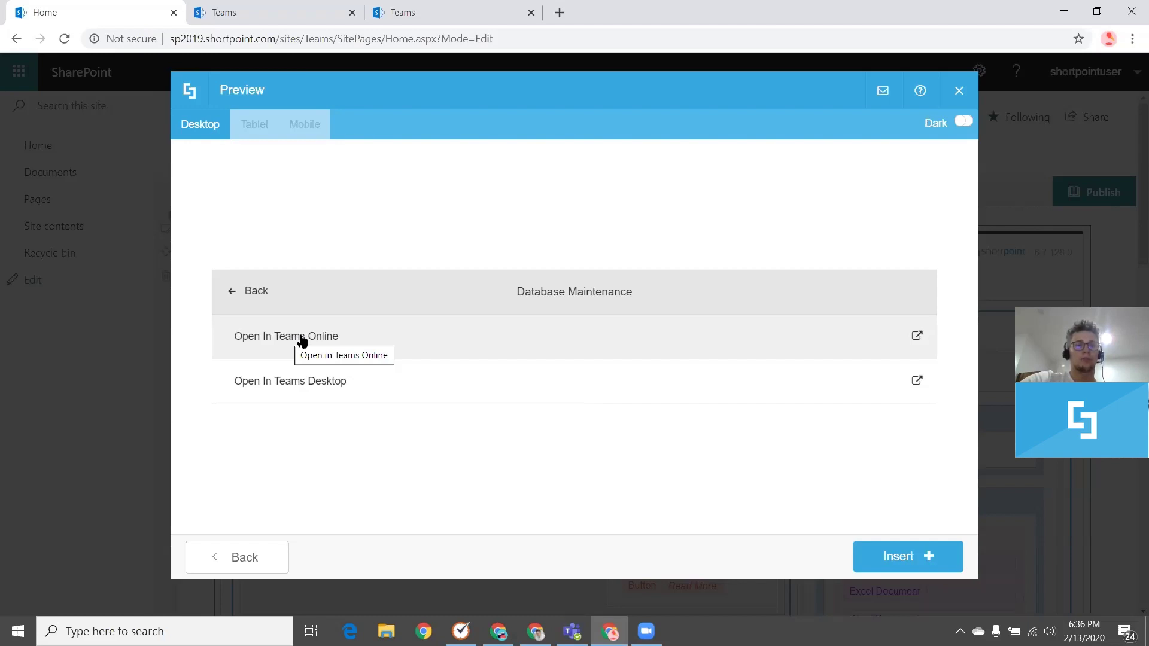
{"action": "left_click", "coordinate": [232, 291]}
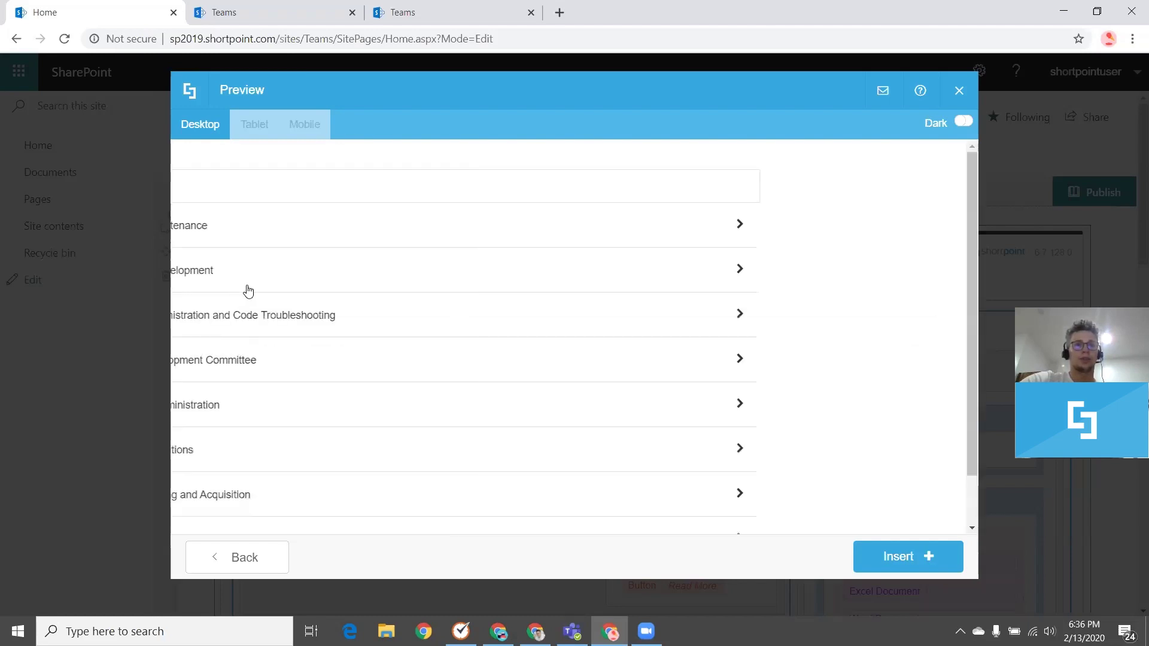
Check Application Administration's links, then insert the Teams element into the page
{"action": "scroll", "coordinate": [350, 275], "scroll_direction": "down", "scroll_amount": 1}
{"action": "scroll", "coordinate": [353, 282], "scroll_direction": "up", "scroll_amount": 1}
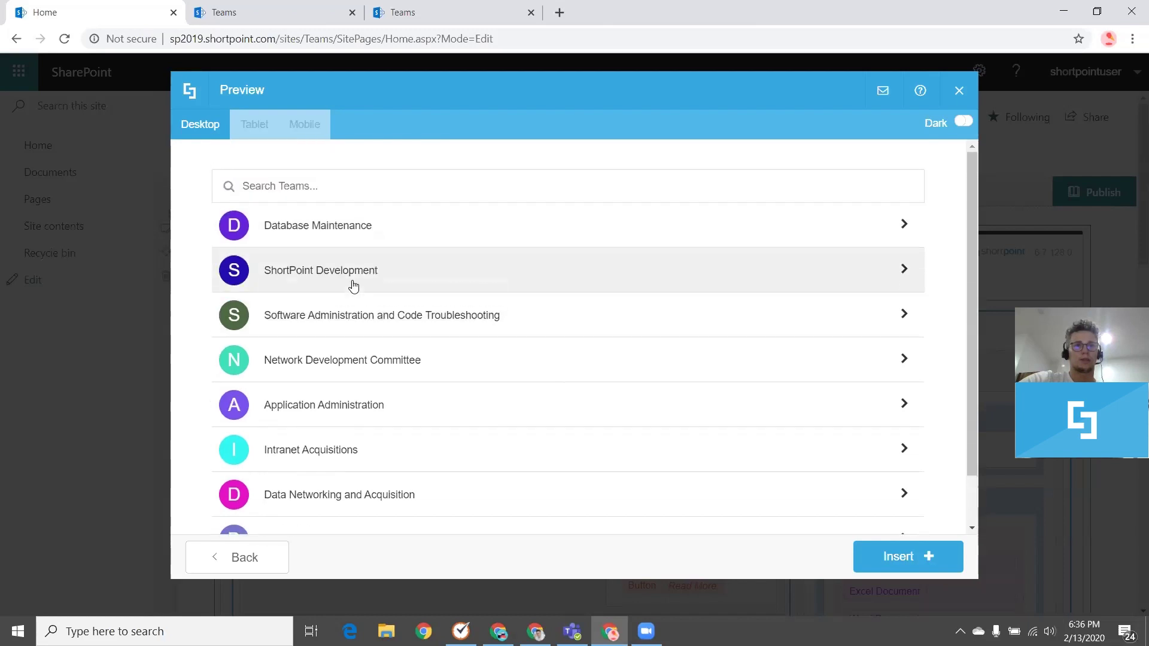
{"action": "left_click", "coordinate": [356, 405]}
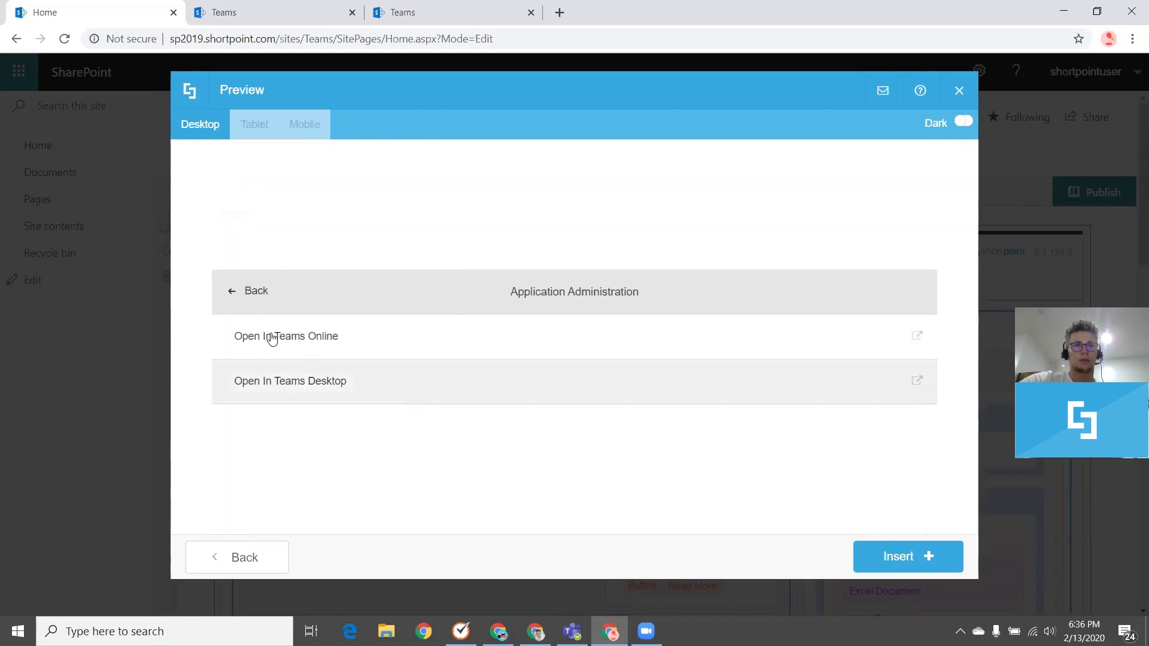
{"action": "left_click", "coordinate": [232, 293]}
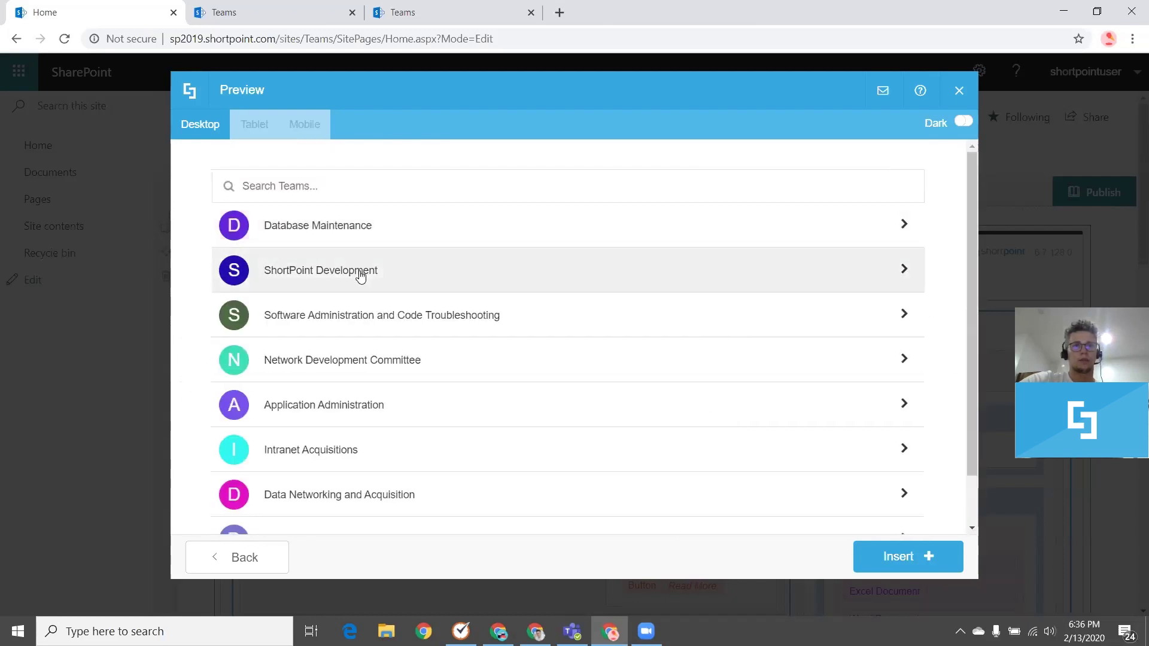
{"action": "scroll", "coordinate": [361, 276], "scroll_direction": "down", "scroll_amount": 1}
{"action": "scroll", "coordinate": [361, 277], "scroll_direction": "down", "scroll_amount": 1}
{"action": "scroll", "coordinate": [361, 276], "scroll_direction": "up", "scroll_amount": 2}
{"action": "scroll", "coordinate": [395, 293], "scroll_direction": "down", "scroll_amount": 1}
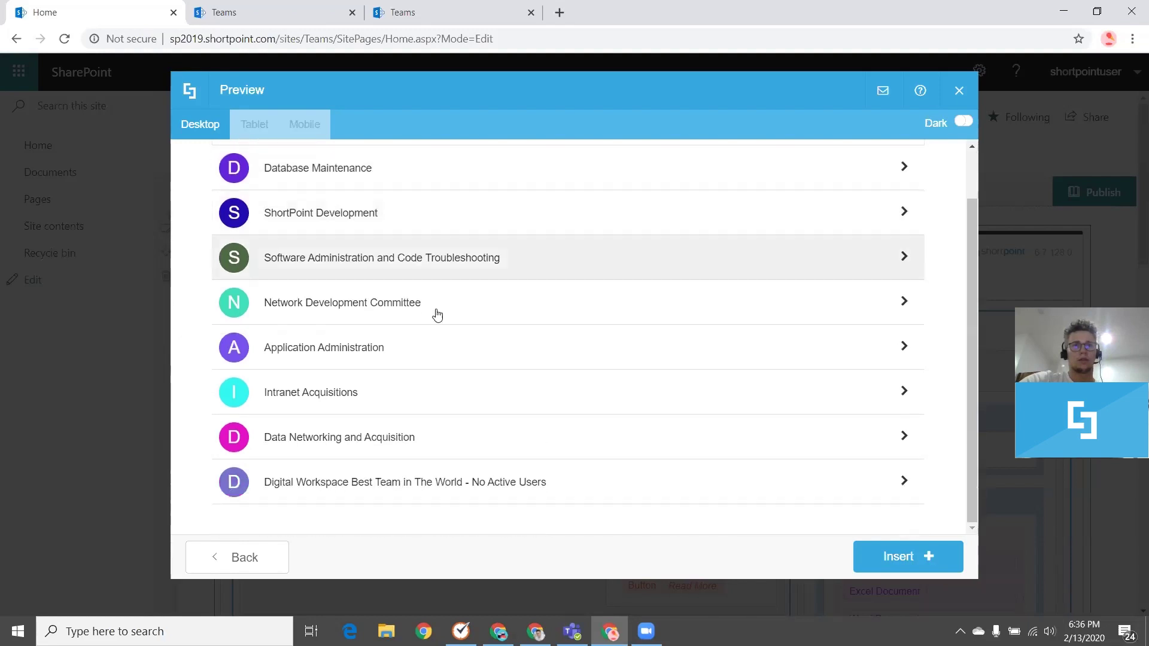
{"action": "left_click", "coordinate": [893, 562]}
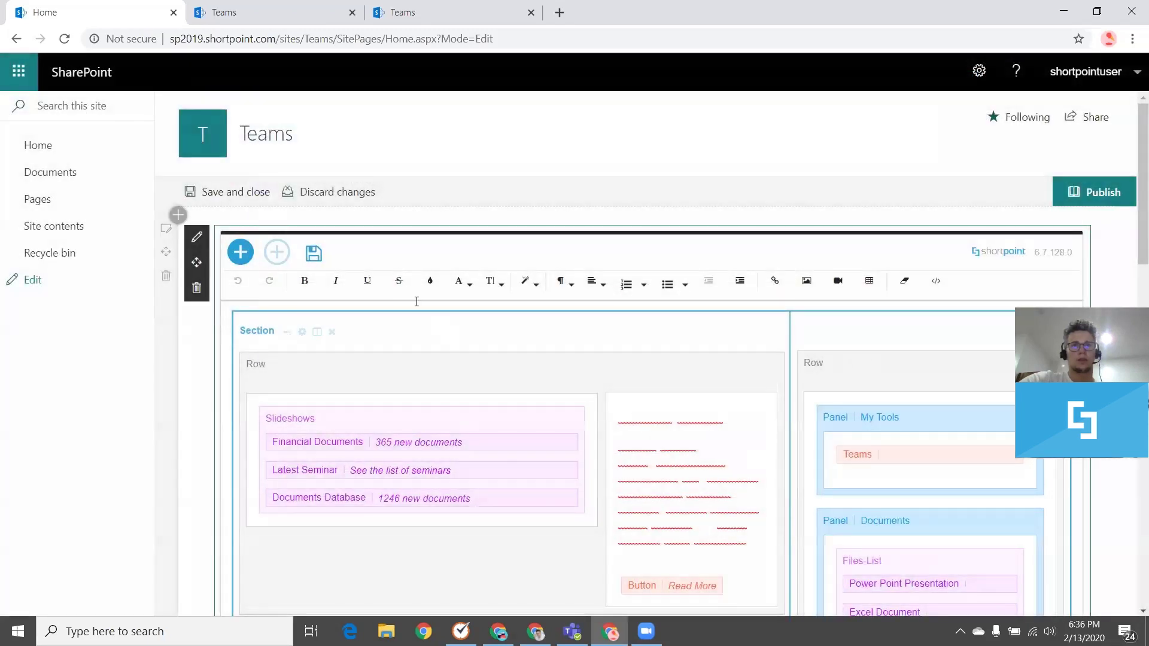
{"action": "left_click", "coordinate": [311, 254]}
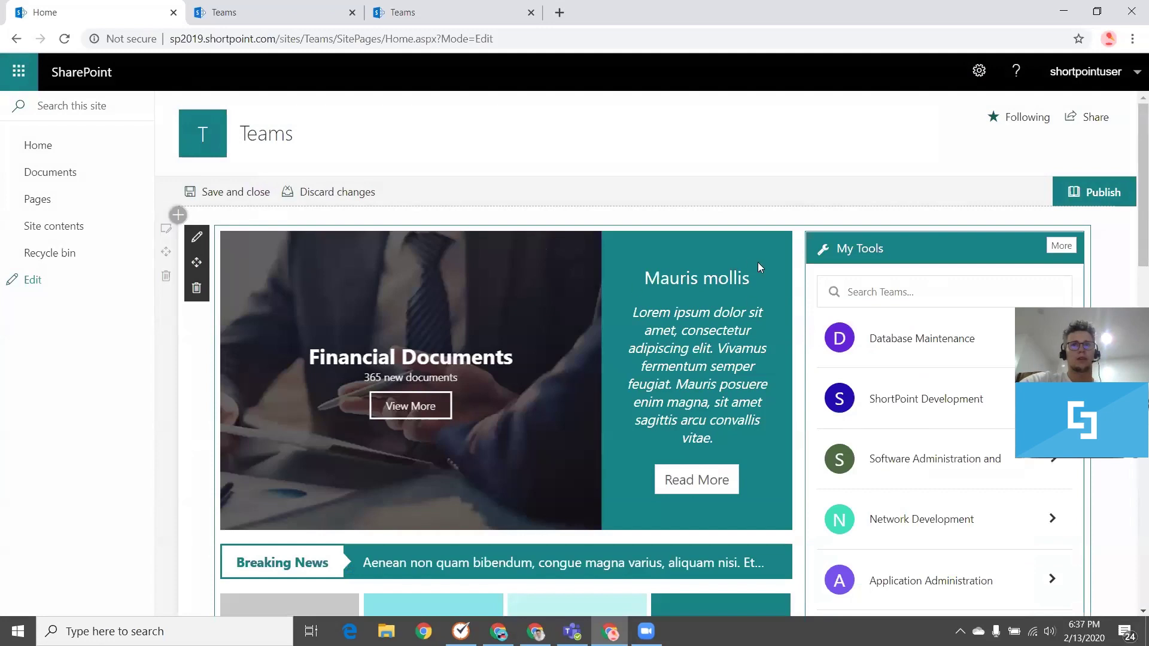
{"action": "scroll", "coordinate": [772, 263], "scroll_direction": "down", "scroll_amount": 3}
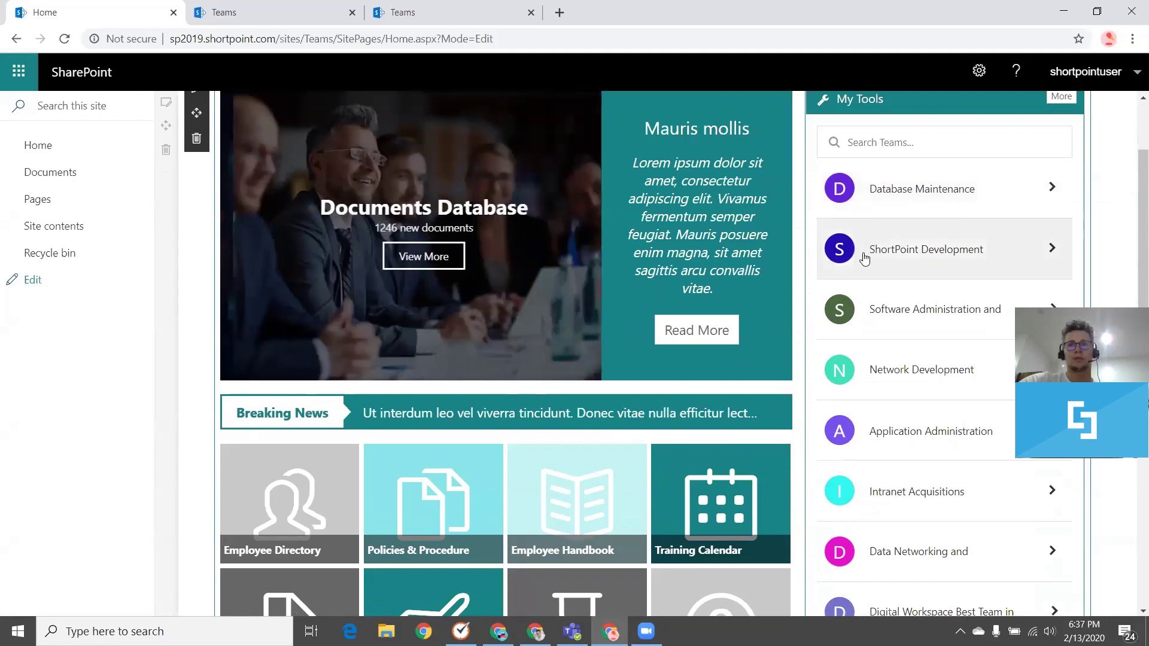
{"action": "scroll", "coordinate": [864, 253], "scroll_direction": "down", "scroll_amount": 4}
{"action": "scroll", "coordinate": [902, 270], "scroll_direction": "up", "scroll_amount": 6}
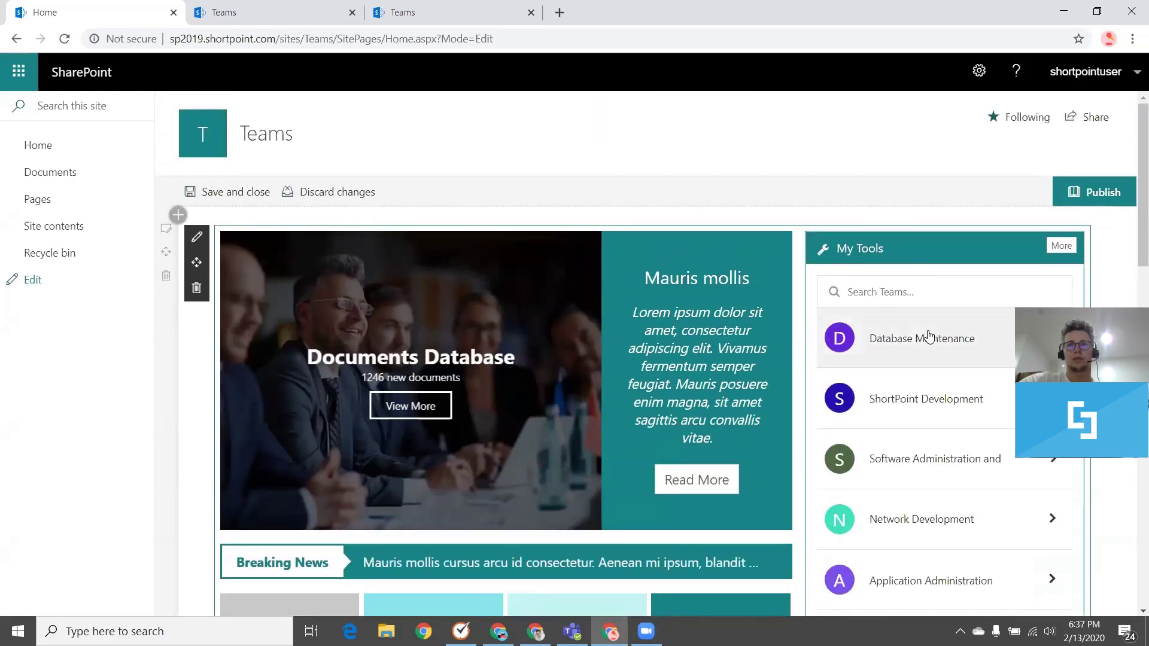
{"action": "scroll", "coordinate": [1018, 287], "scroll_direction": "down", "scroll_amount": 2}
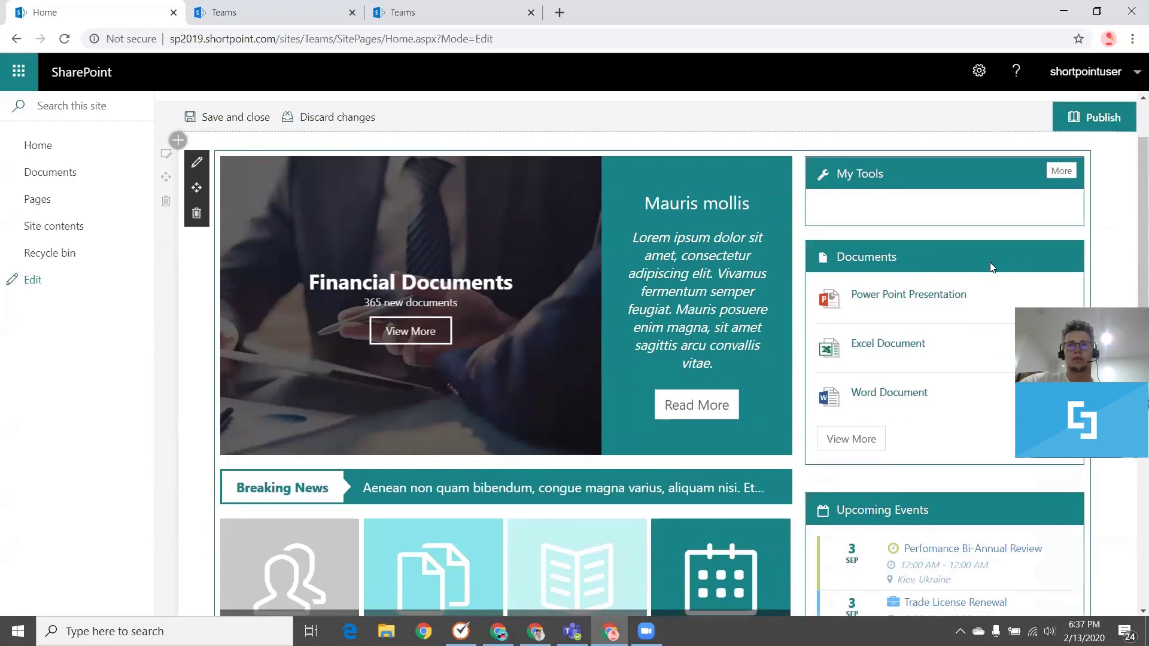
{"action": "scroll", "coordinate": [958, 335], "scroll_direction": "up", "scroll_amount": 2}
{"action": "scroll", "coordinate": [914, 364], "scroll_direction": "down", "scroll_amount": 3}
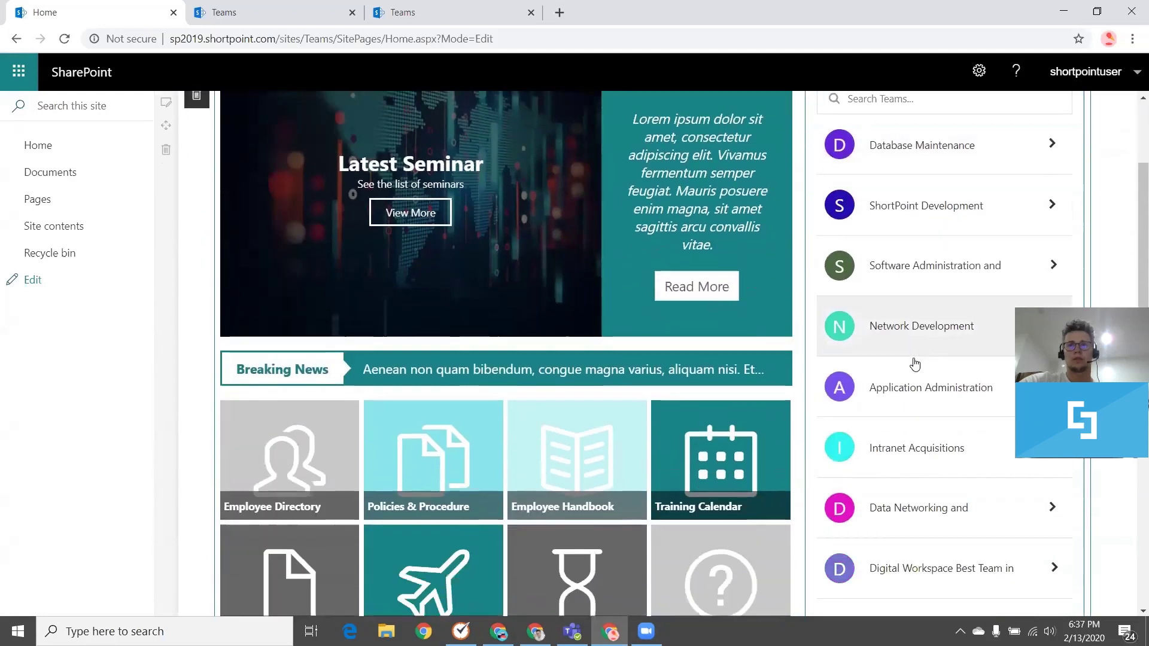
{"action": "left_click", "coordinate": [937, 317]}
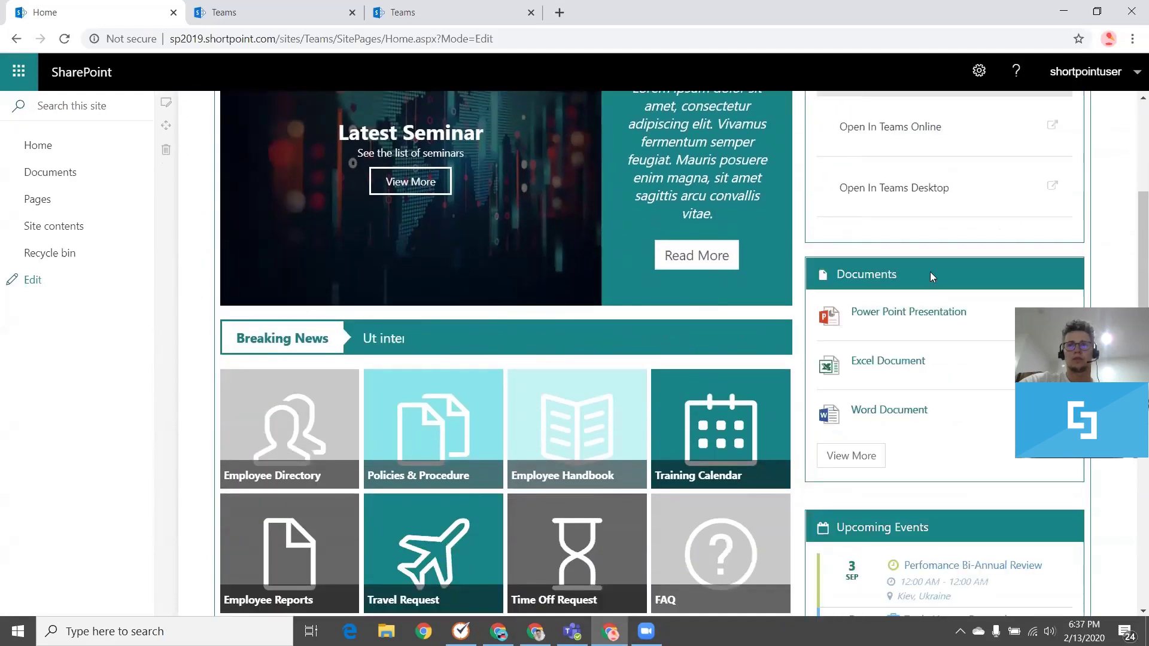
{"action": "scroll", "coordinate": [930, 271], "scroll_direction": "up", "scroll_amount": 3}
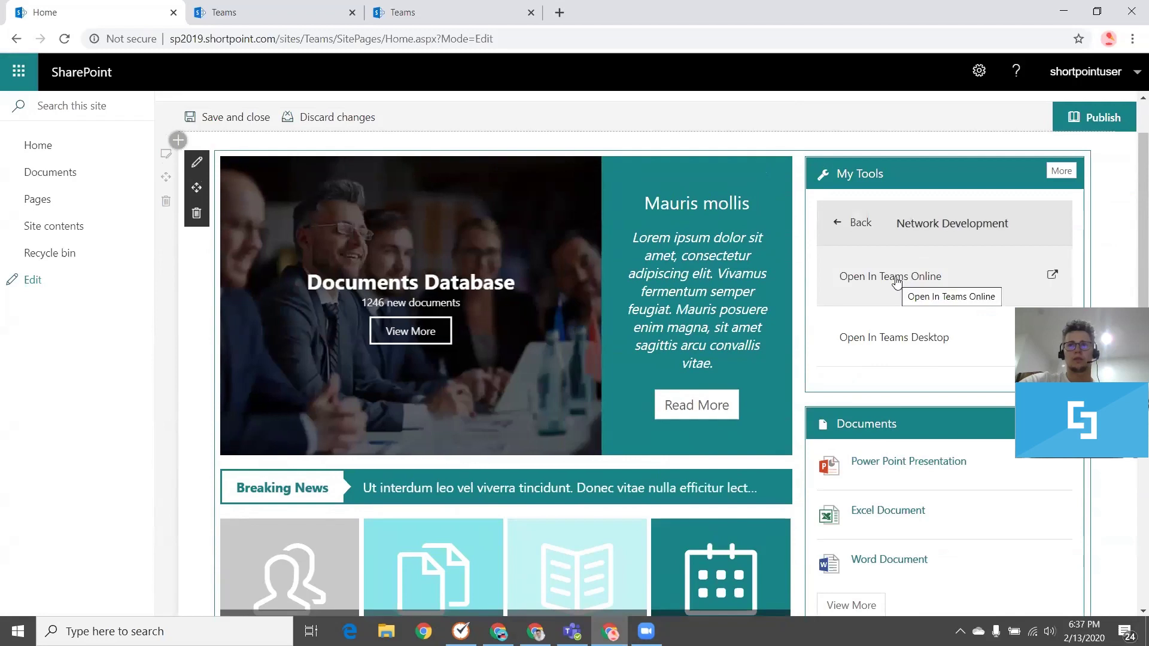
{"action": "left_click", "coordinate": [857, 223]}
Scroll through the home page to review the My Tools panel's eight listed teams
{"action": "scroll", "coordinate": [752, 182], "scroll_direction": "up", "scroll_amount": 2}
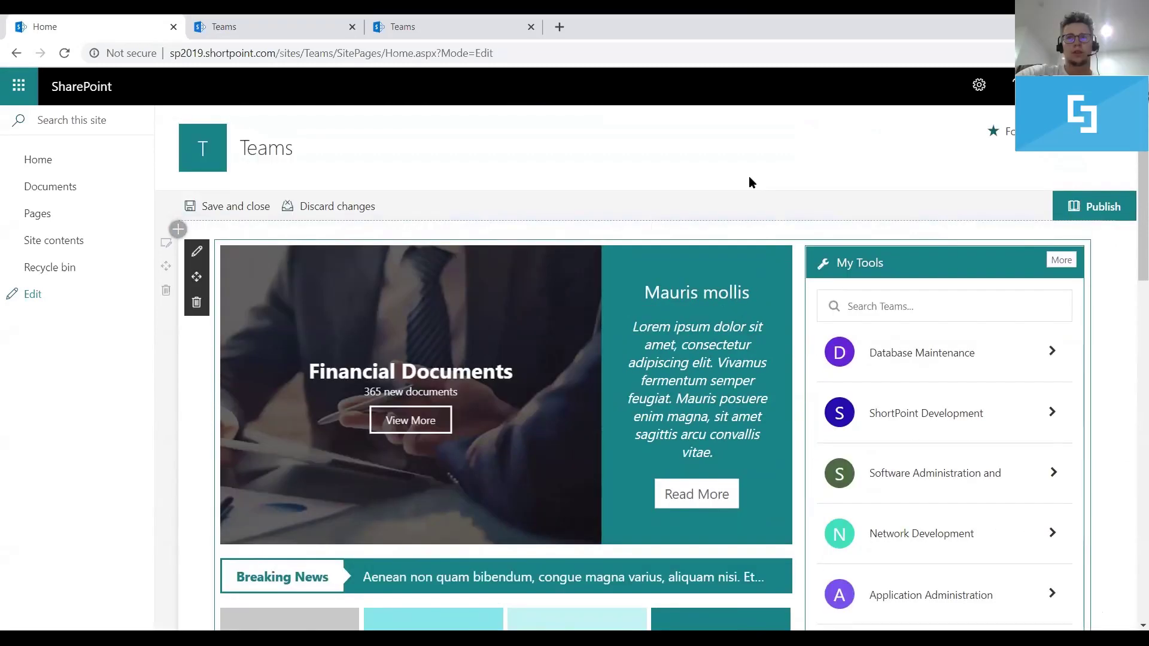
{"action": "scroll", "coordinate": [794, 245], "scroll_direction": "down", "scroll_amount": 2}
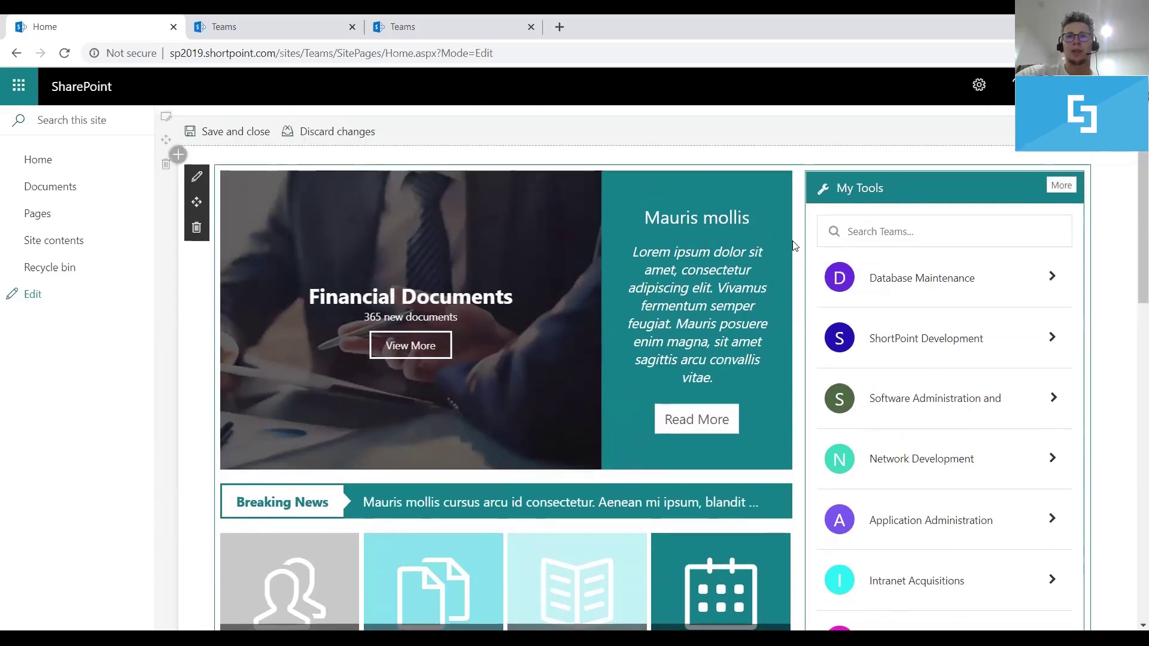
{"action": "scroll", "coordinate": [794, 245], "scroll_direction": "down", "scroll_amount": 2}
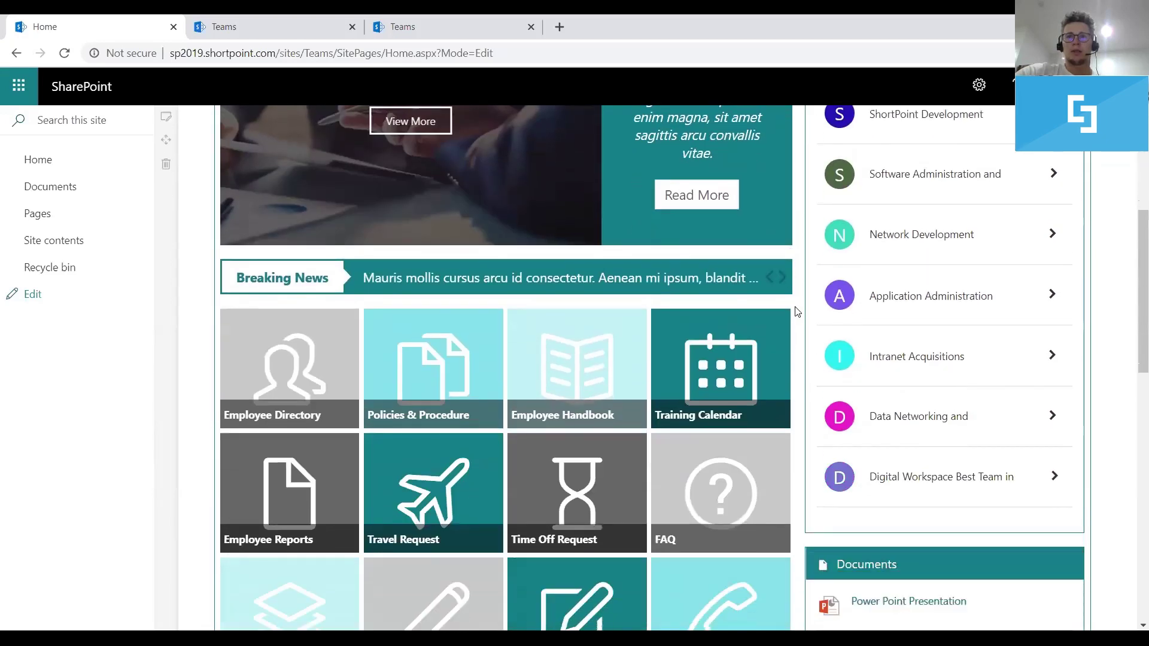
{"action": "scroll", "coordinate": [795, 338], "scroll_direction": "up", "scroll_amount": 2}
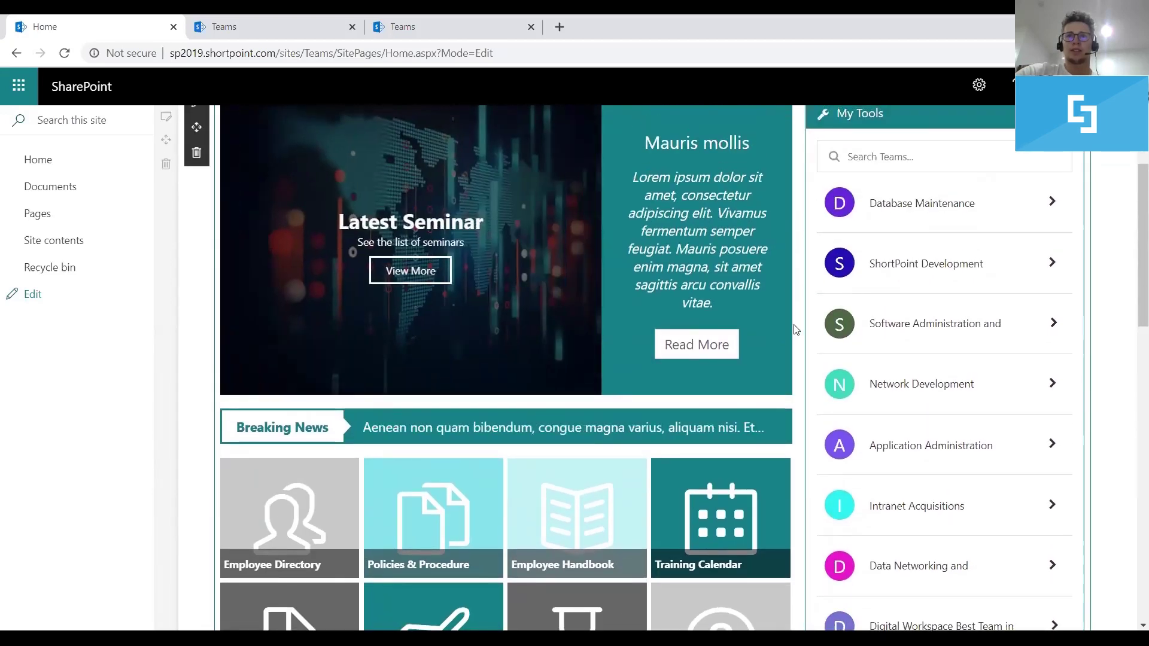
{"action": "scroll", "coordinate": [793, 308], "scroll_direction": "up", "scroll_amount": 2}
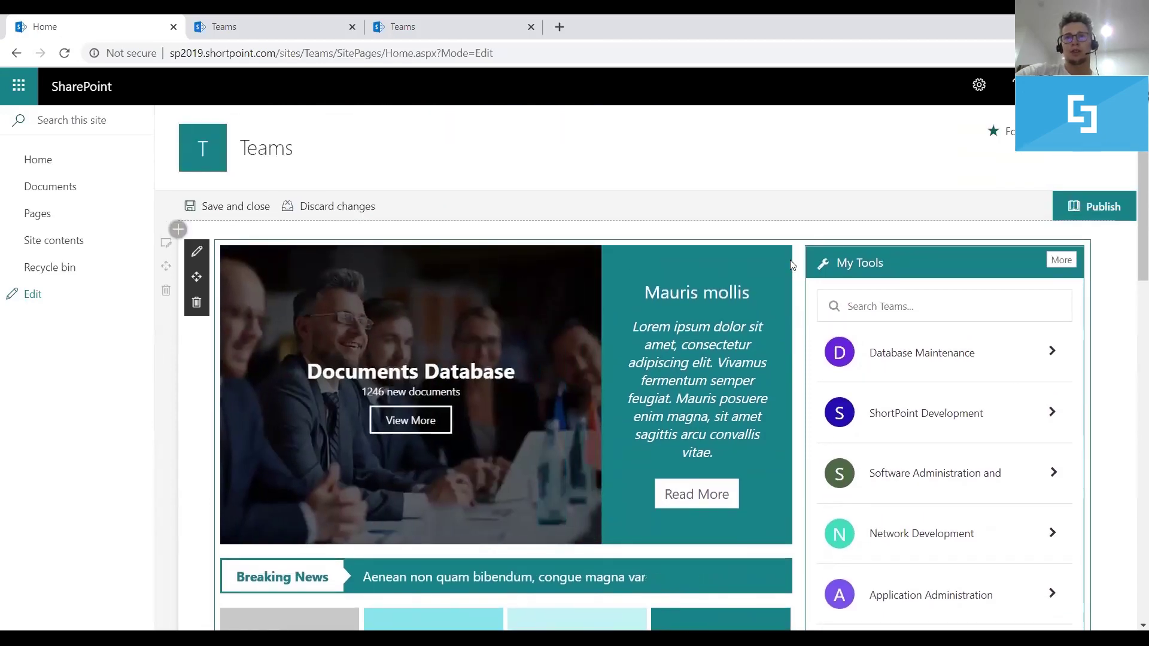
{"action": "scroll", "coordinate": [793, 263], "scroll_direction": "down", "scroll_amount": 1}
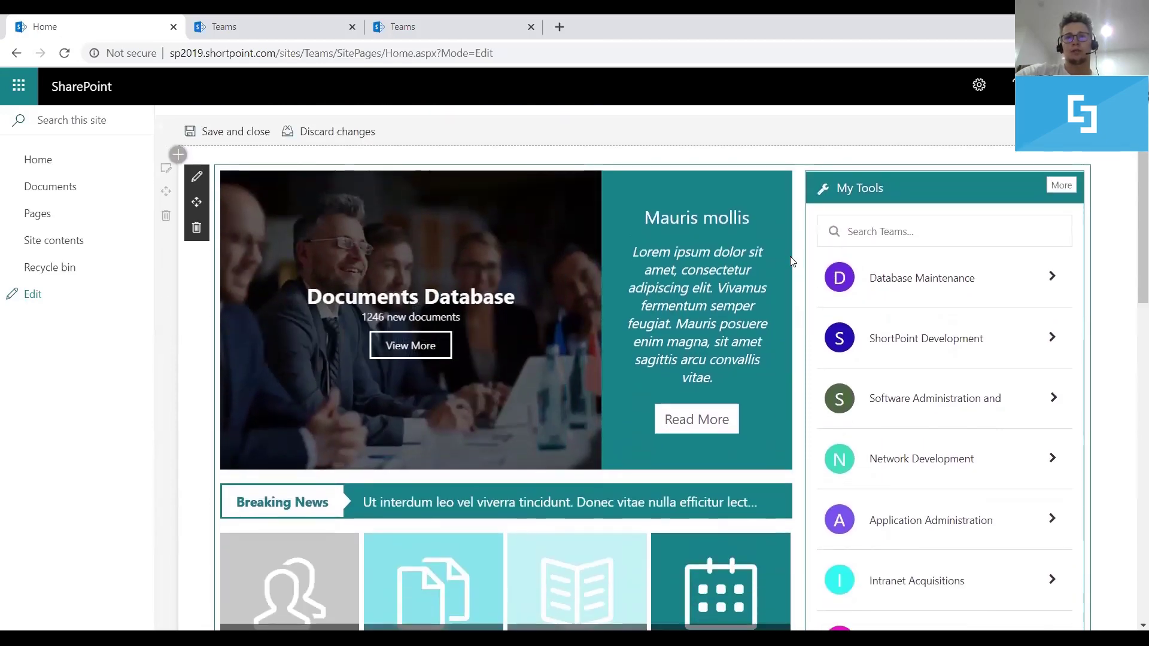
{"action": "scroll", "coordinate": [793, 263], "scroll_direction": "down", "scroll_amount": 3}
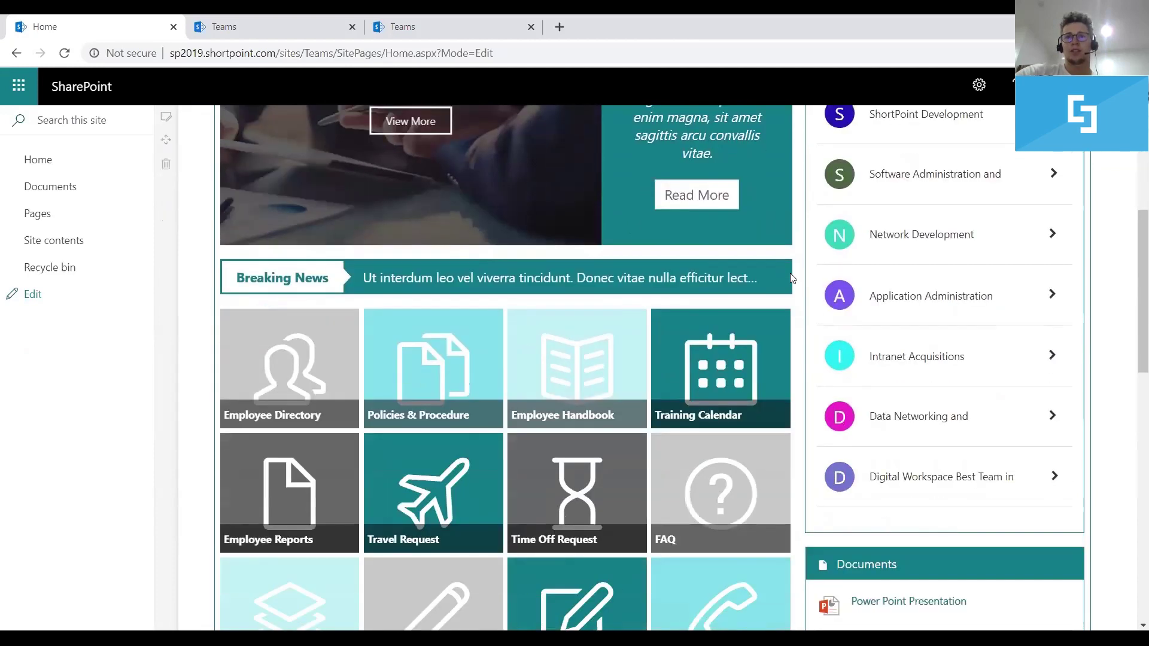
{"action": "scroll", "coordinate": [940, 375], "scroll_direction": "up", "scroll_amount": 2}
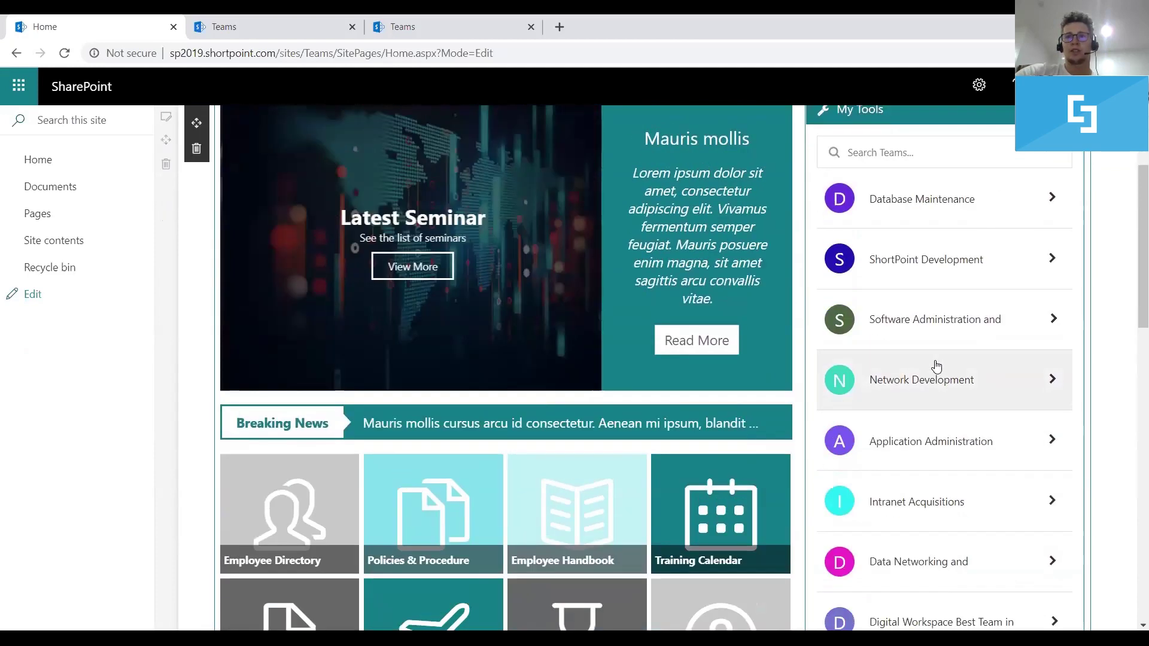
{"action": "scroll", "coordinate": [928, 282], "scroll_direction": "up", "scroll_amount": 1}
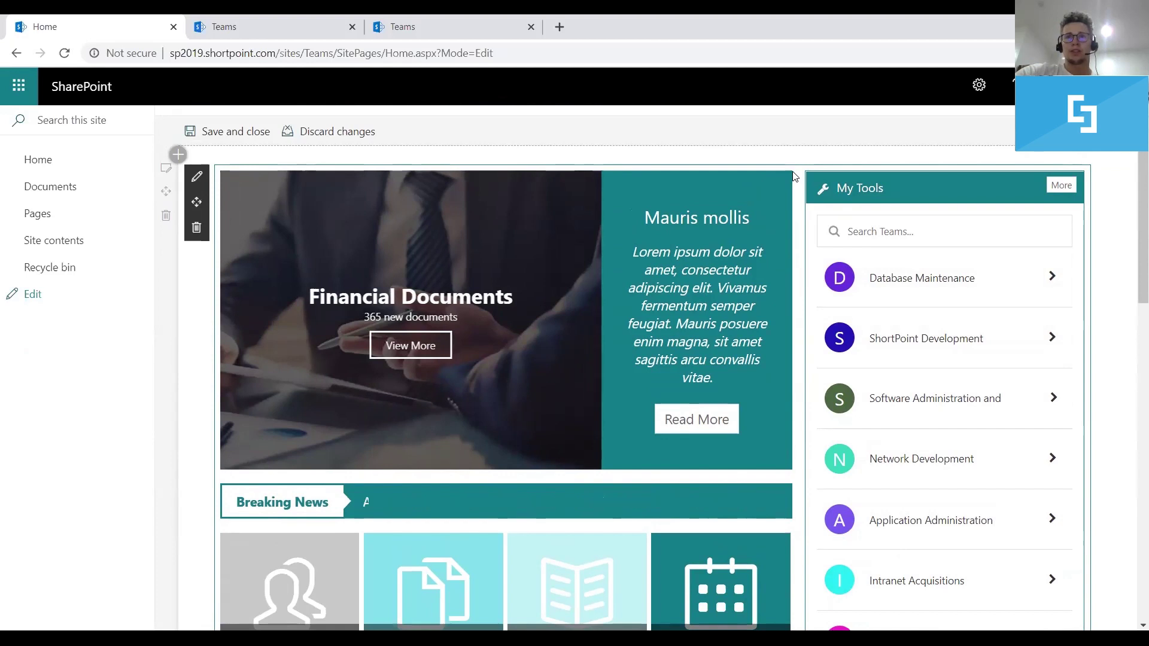
In the Teams element's settings, set its height to 1/2 screen (50%)
{"action": "left_click", "coordinate": [196, 174]}
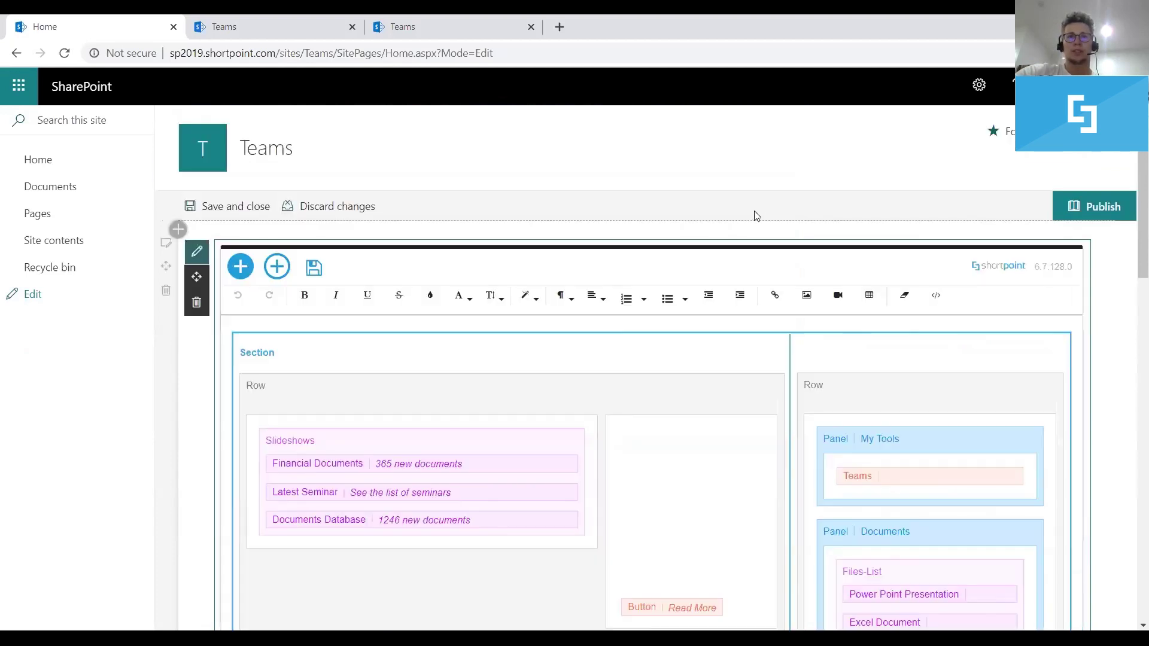
{"action": "mouse_move", "coordinate": [897, 474]}
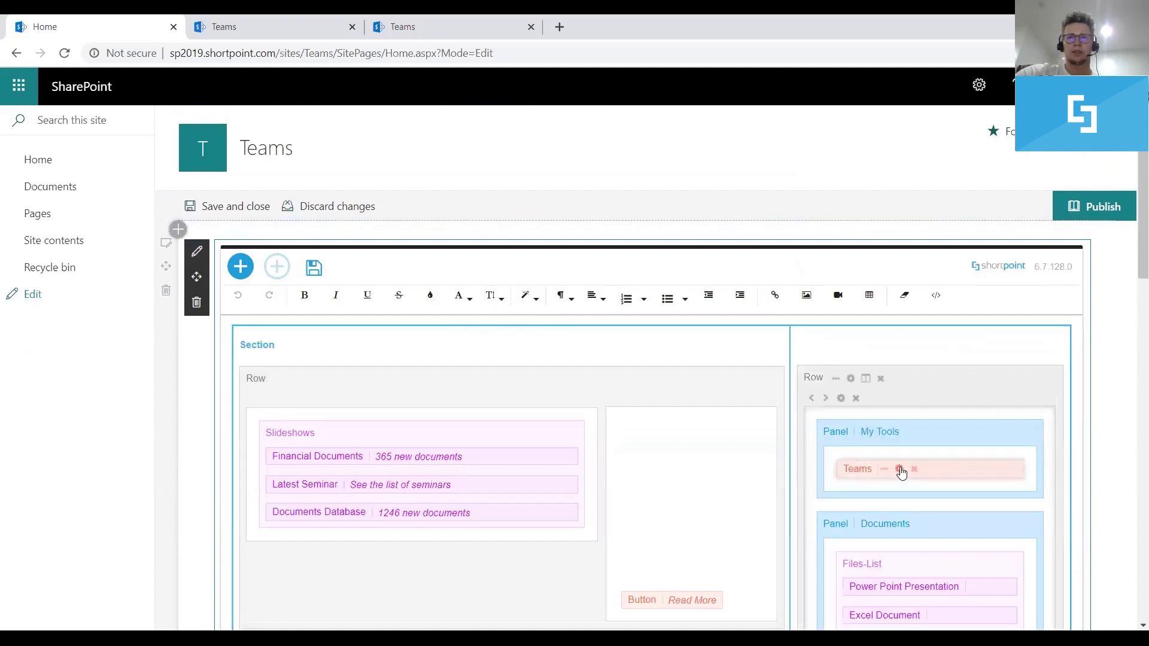
{"action": "left_click", "coordinate": [899, 468]}
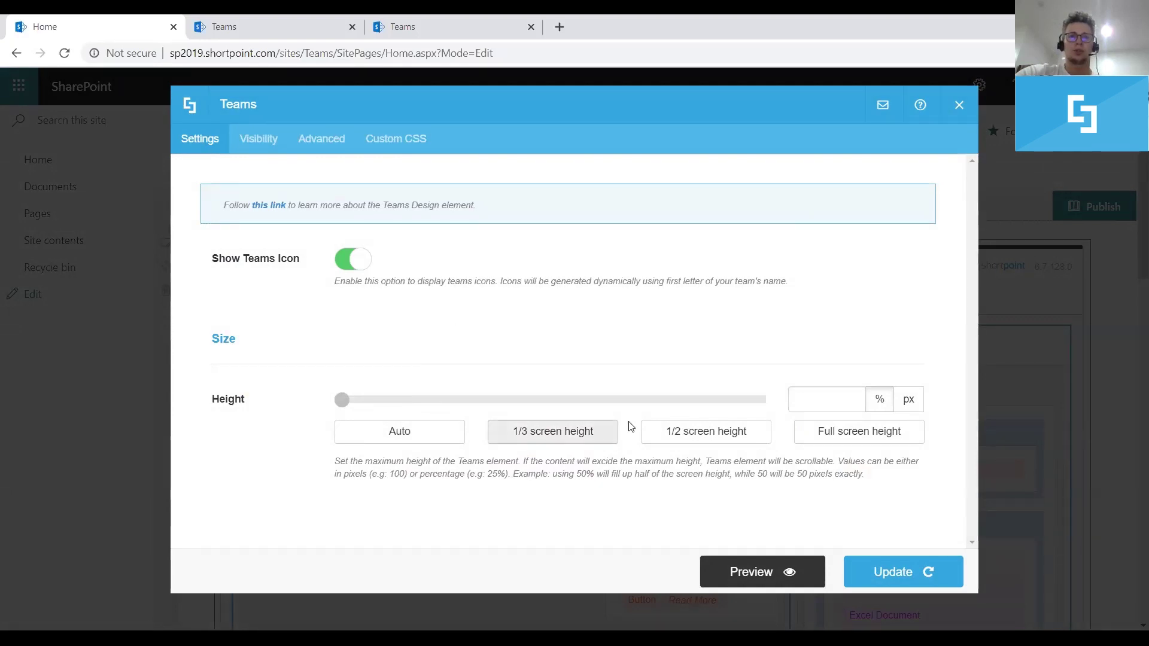
{"action": "left_click", "coordinate": [697, 435]}
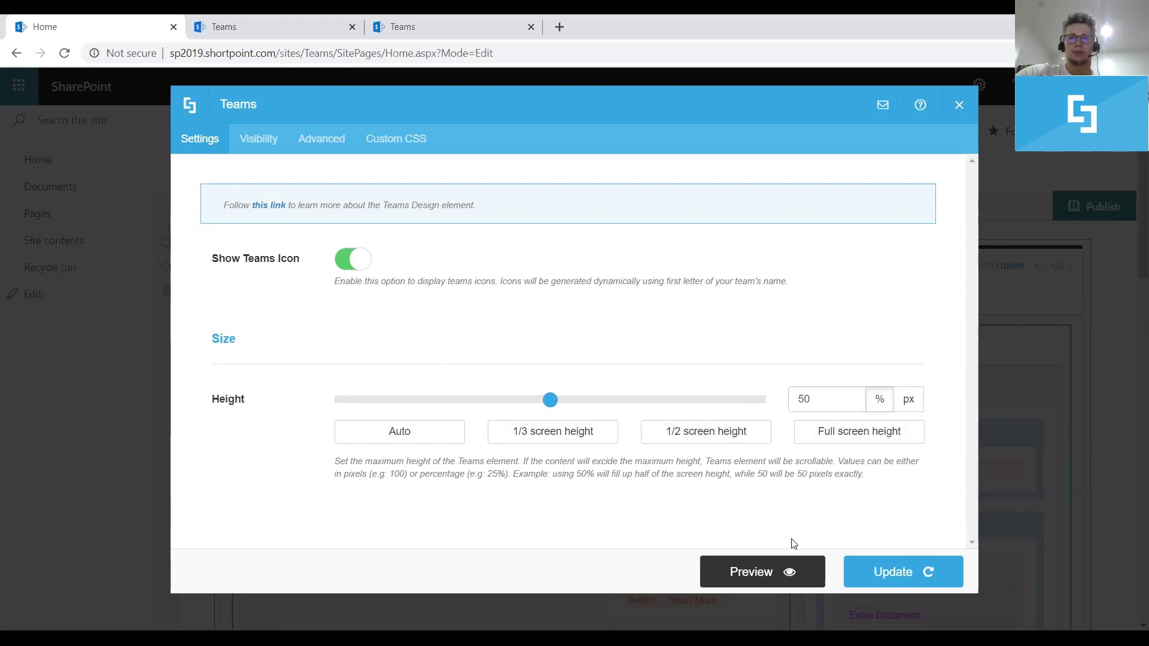
Preview the height-limited Teams list, then confirm the 50% height with Update
{"action": "left_click", "coordinate": [764, 569]}
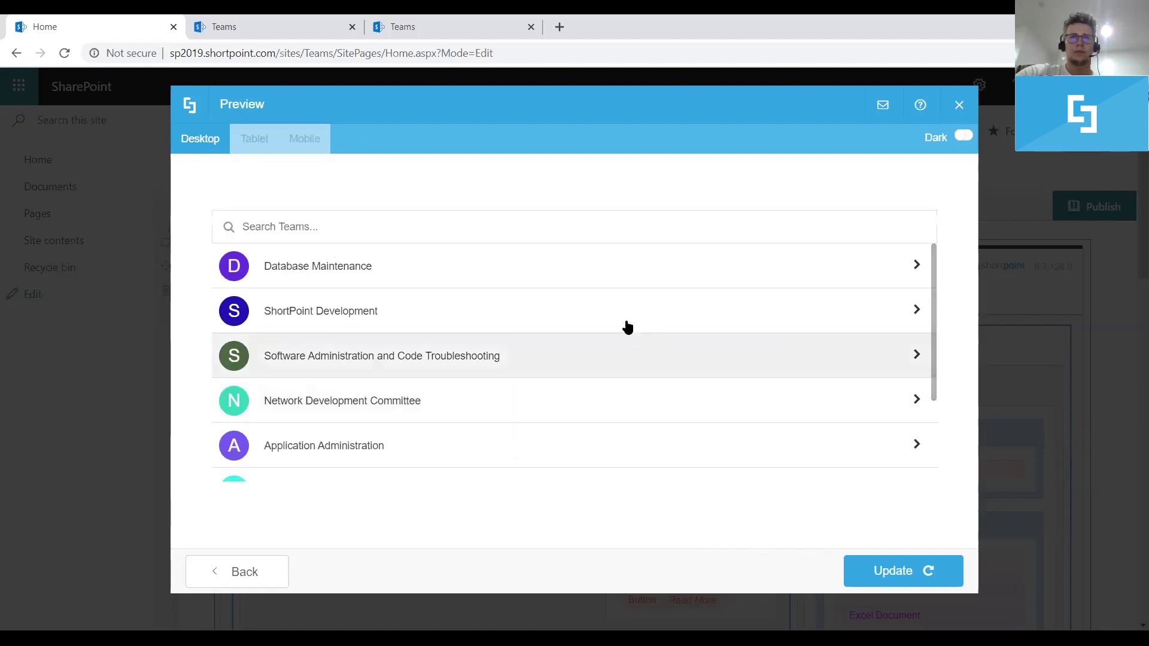
{"action": "scroll", "coordinate": [595, 301], "scroll_direction": "down", "scroll_amount": 2}
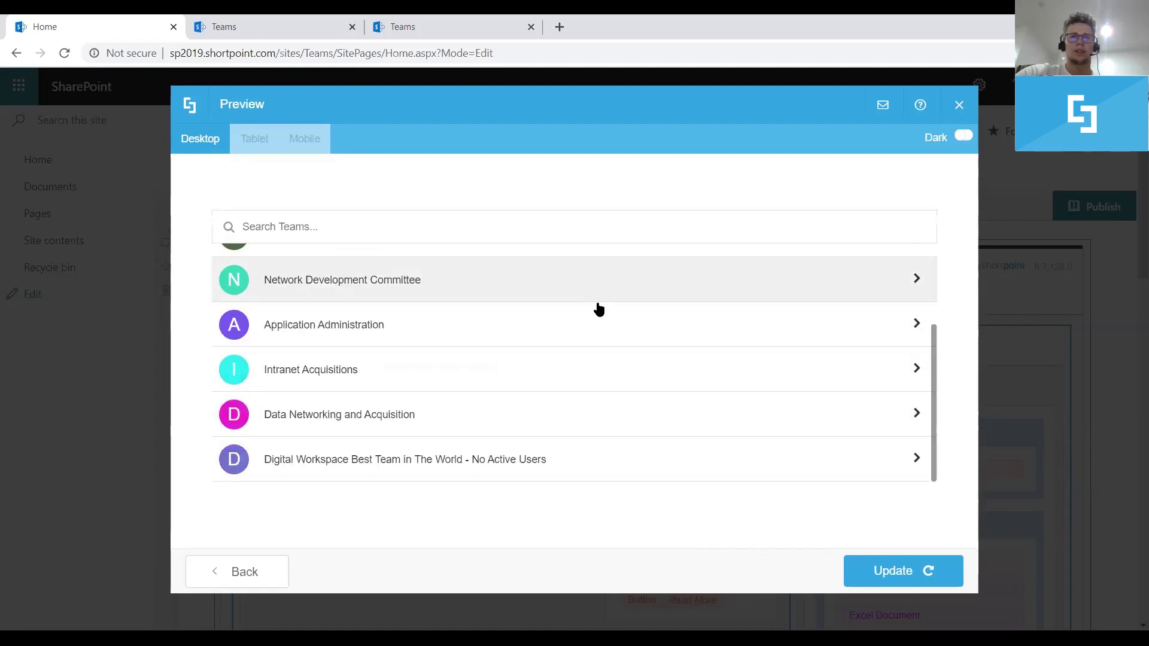
{"action": "scroll", "coordinate": [603, 366], "scroll_direction": "up", "scroll_amount": 2}
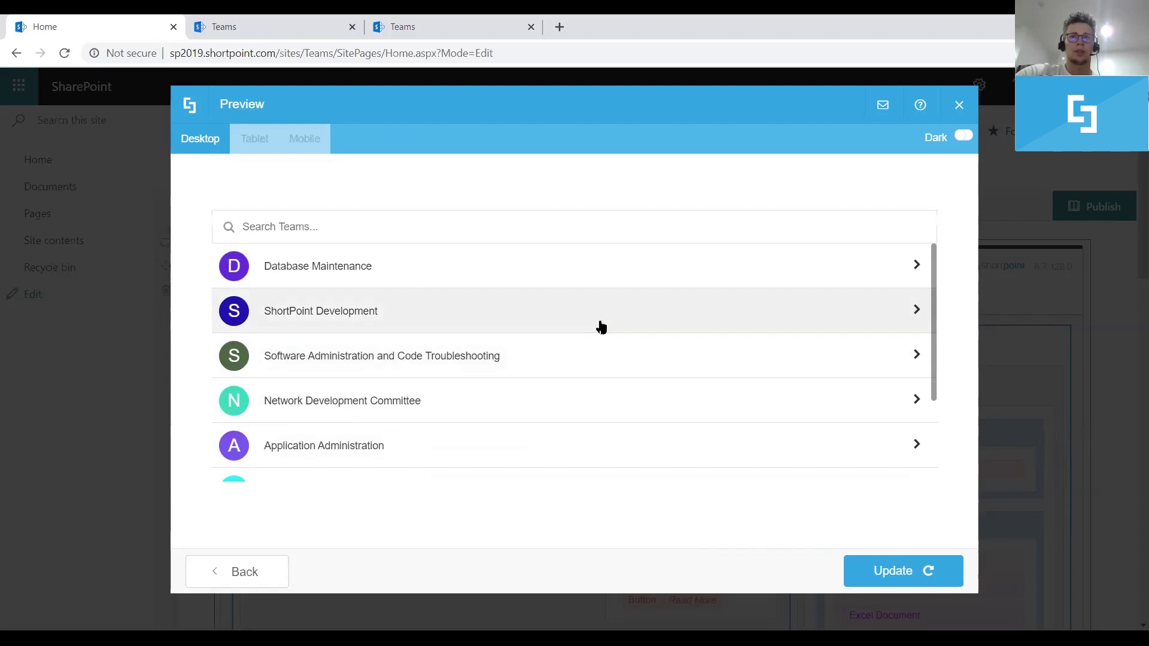
{"action": "scroll", "coordinate": [601, 326], "scroll_direction": "down", "scroll_amount": 2}
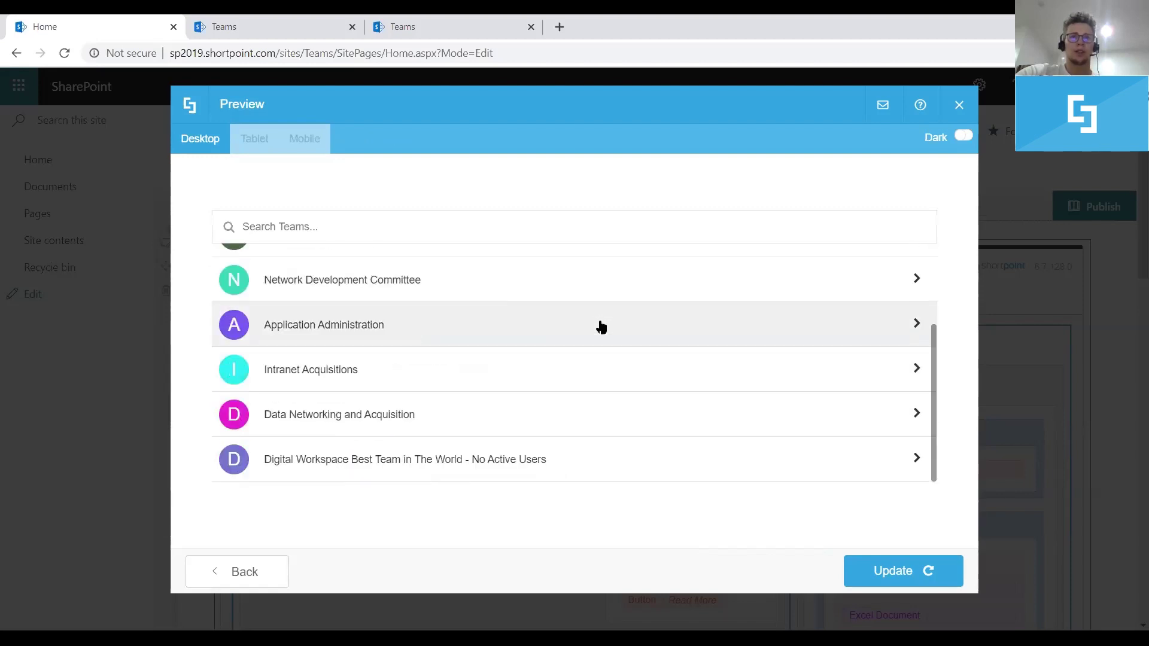
{"action": "scroll", "coordinate": [601, 326], "scroll_direction": "up", "scroll_amount": 2}
{"action": "scroll", "coordinate": [601, 327], "scroll_direction": "down", "scroll_amount": 2}
{"action": "scroll", "coordinate": [601, 328], "scroll_direction": "up", "scroll_amount": 3}
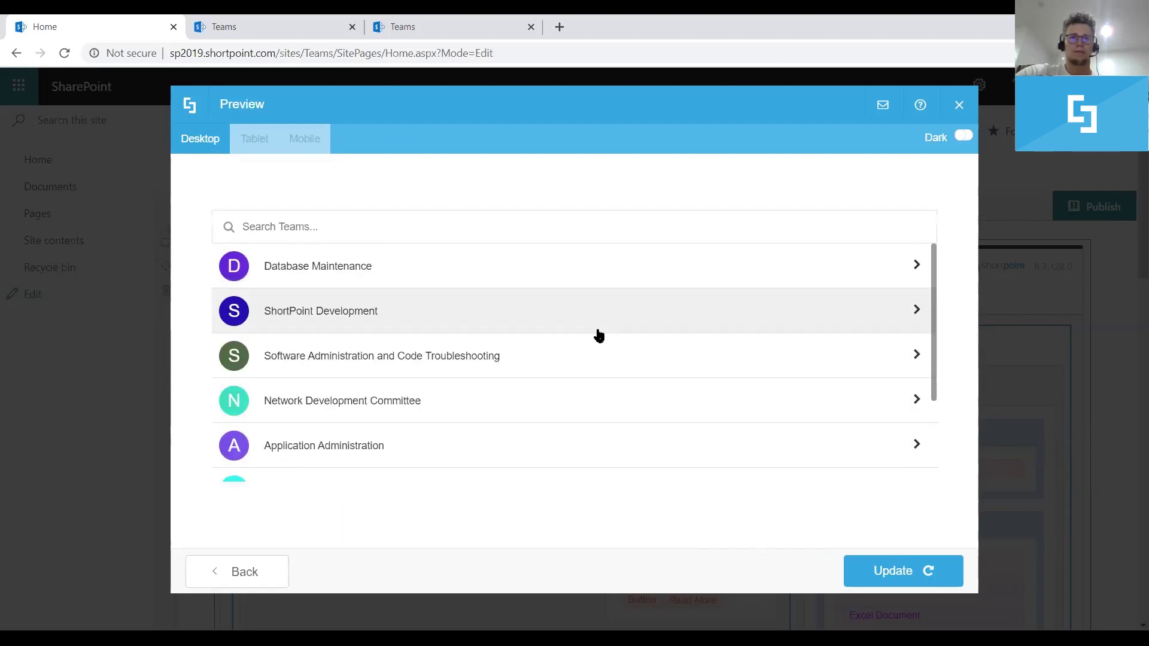
{"action": "left_click", "coordinate": [872, 570]}
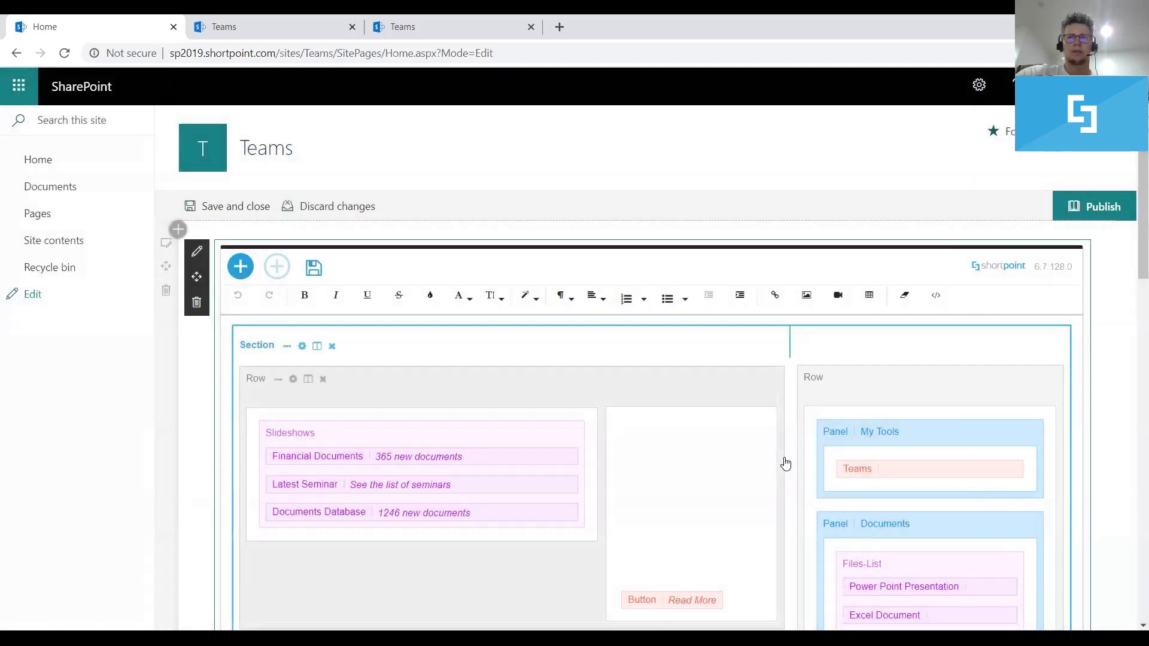
Save the ShortPoint layout and scroll the My Tools Teams list to confirm its shorter height
{"action": "left_click", "coordinate": [316, 269]}
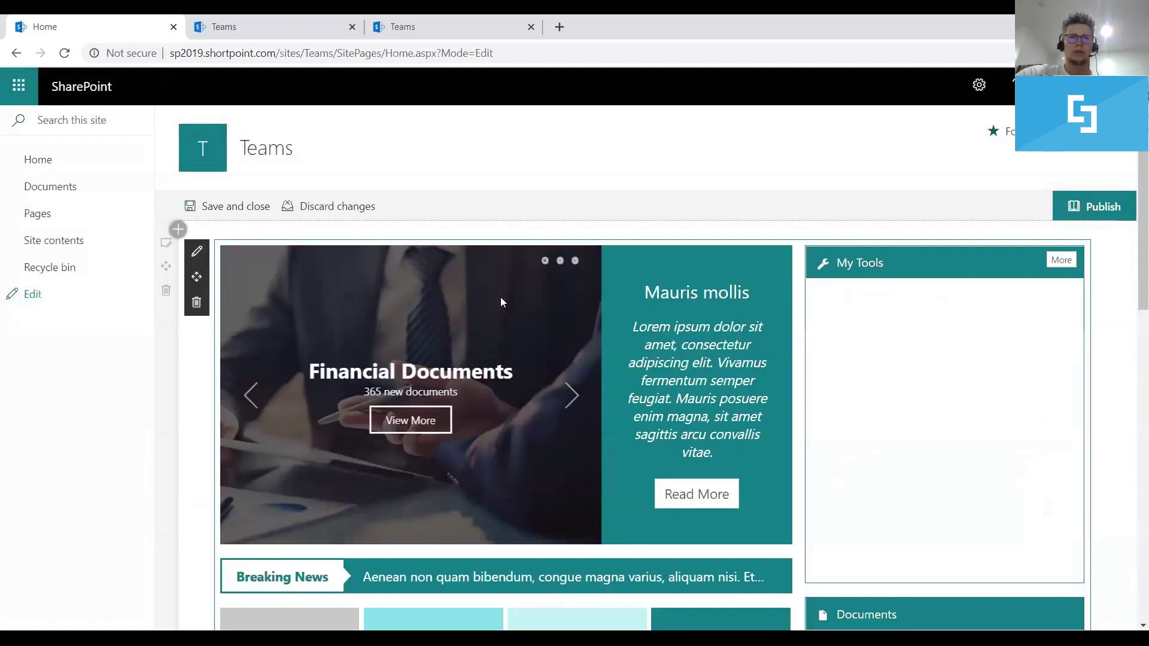
{"action": "scroll", "coordinate": [836, 361], "scroll_direction": "down", "scroll_amount": 4}
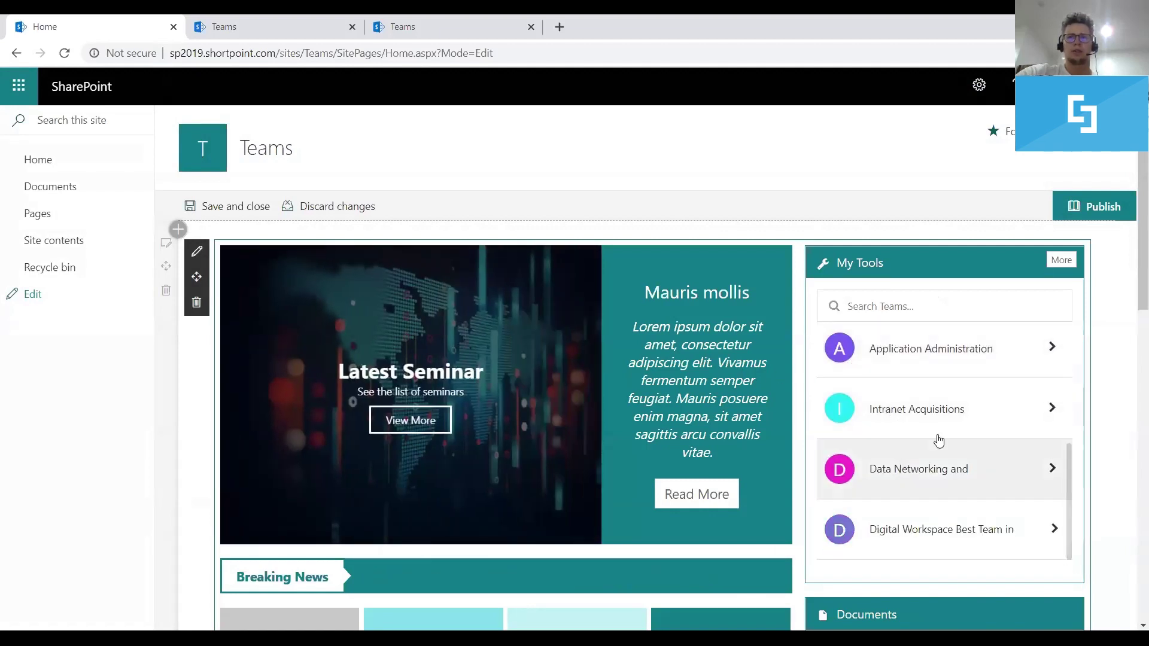
{"action": "scroll", "coordinate": [949, 469], "scroll_direction": "up", "scroll_amount": 4}
{"action": "scroll", "coordinate": [949, 471], "scroll_direction": "down", "scroll_amount": 3}
{"action": "scroll", "coordinate": [949, 469], "scroll_direction": "down", "scroll_amount": 1}
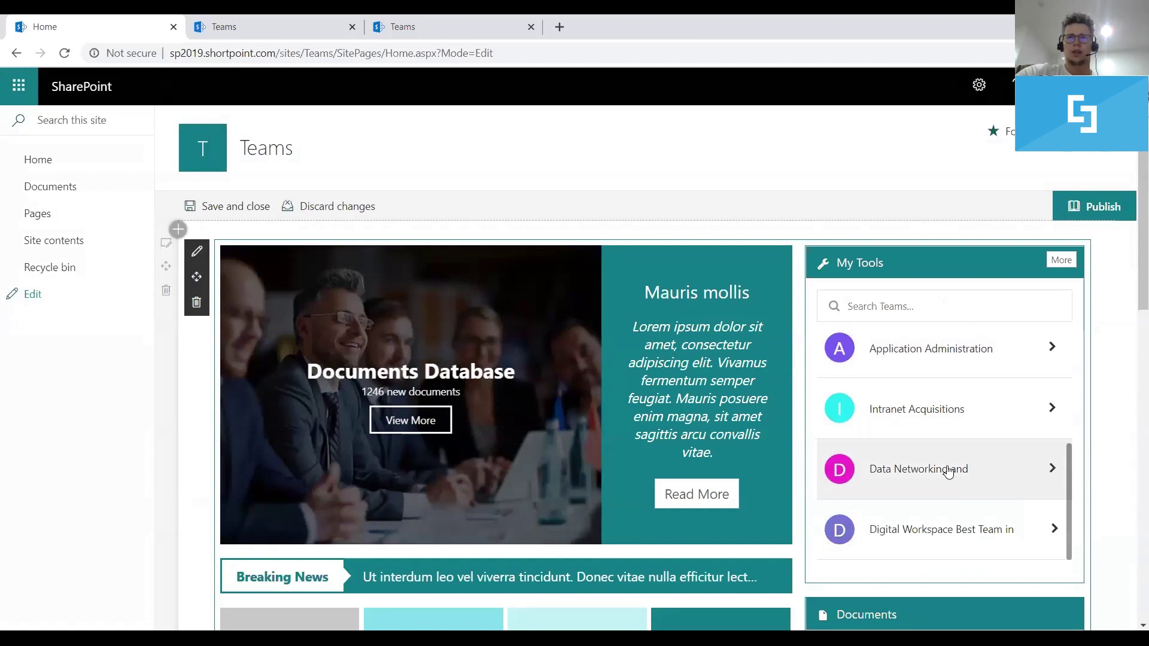
{"action": "scroll", "coordinate": [949, 470], "scroll_direction": "up", "scroll_amount": 4}
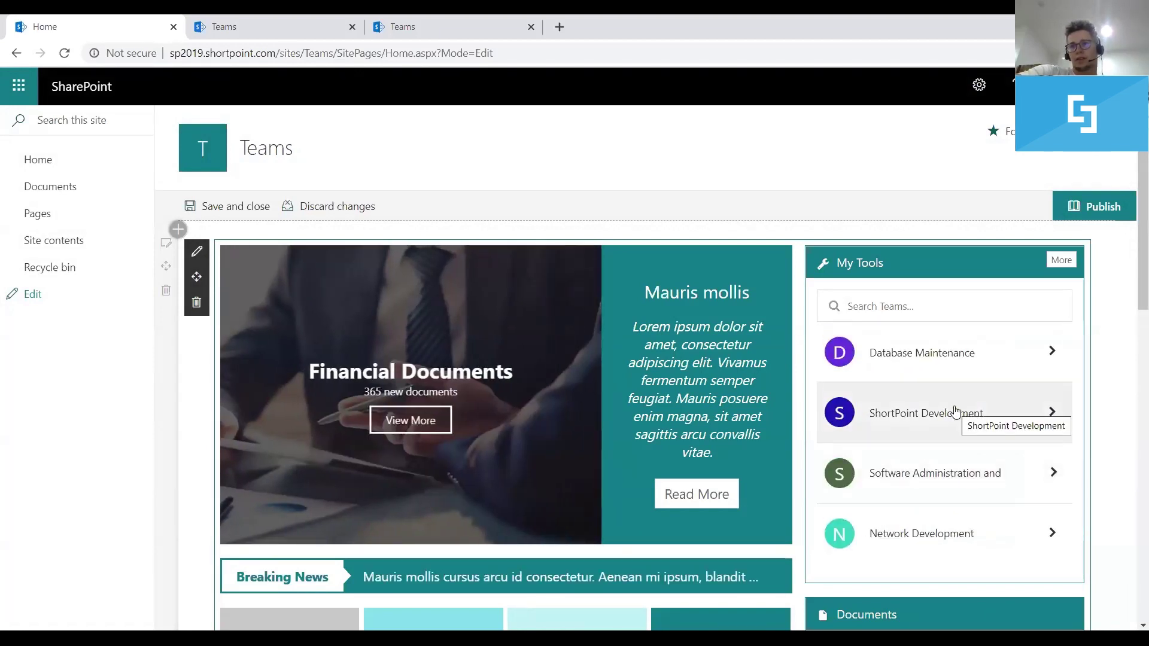
{"action": "scroll", "coordinate": [955, 413], "scroll_direction": "down", "scroll_amount": 3}
{"action": "scroll", "coordinate": [957, 426], "scroll_direction": "up", "scroll_amount": 1}
{"action": "scroll", "coordinate": [957, 428], "scroll_direction": "up", "scroll_amount": 3}
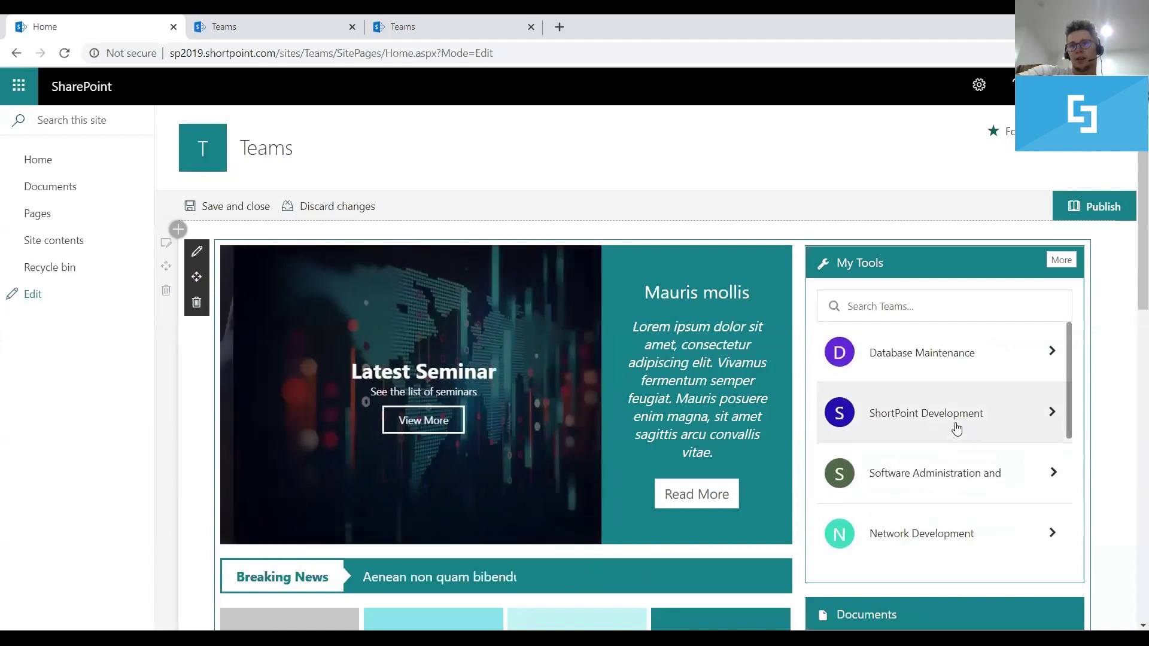
{"action": "scroll", "coordinate": [956, 427], "scroll_direction": "down", "scroll_amount": 4}
{"action": "scroll", "coordinate": [958, 469], "scroll_direction": "up", "scroll_amount": 4}
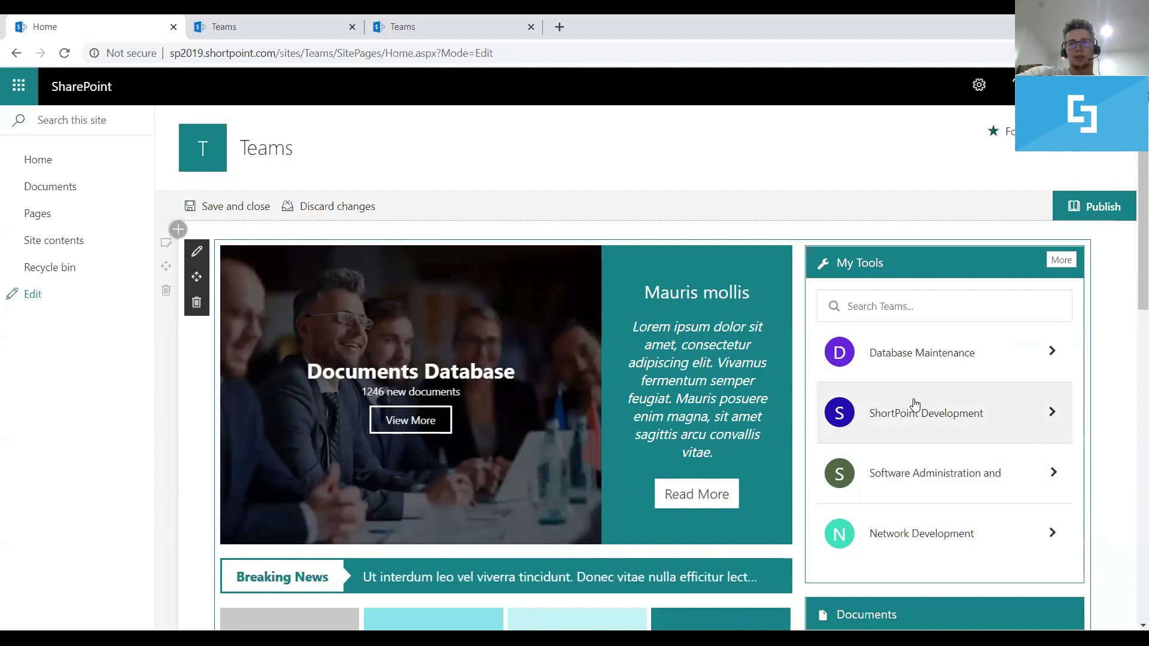
{"action": "scroll", "coordinate": [914, 403], "scroll_direction": "down", "scroll_amount": 4}
{"action": "scroll", "coordinate": [911, 407], "scroll_direction": "up", "scroll_amount": 4}
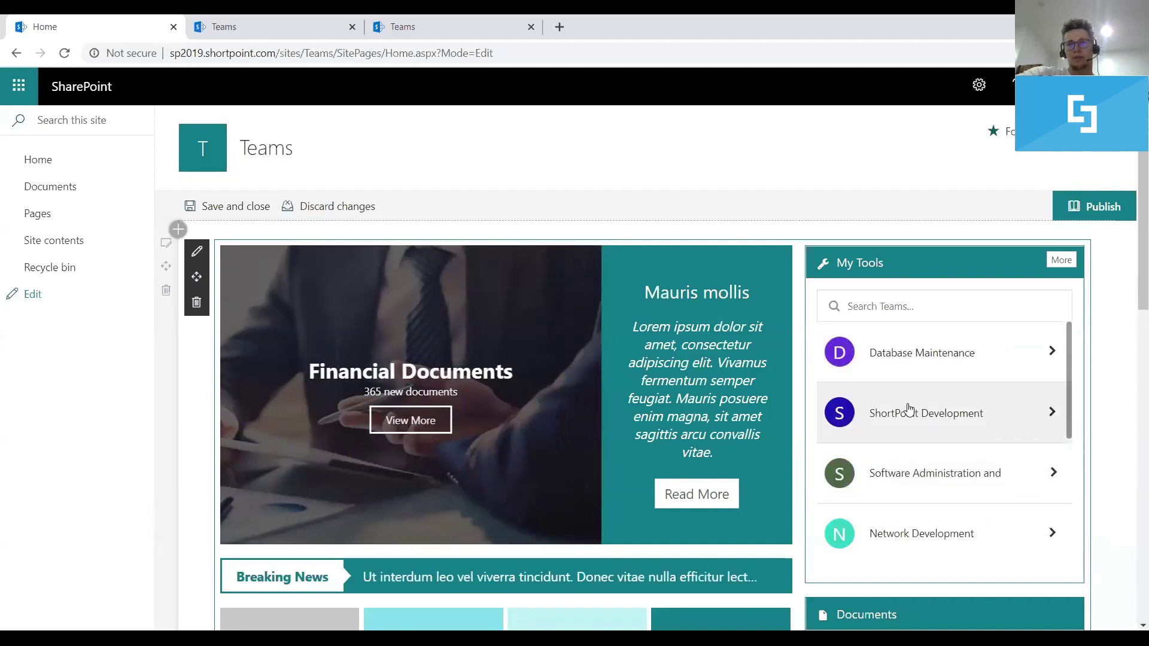
{"action": "scroll", "coordinate": [907, 407], "scroll_direction": "down", "scroll_amount": 4}
{"action": "scroll", "coordinate": [907, 407], "scroll_direction": "up", "scroll_amount": 4}
{"action": "scroll", "coordinate": [802, 297], "scroll_direction": "down", "scroll_amount": 1}
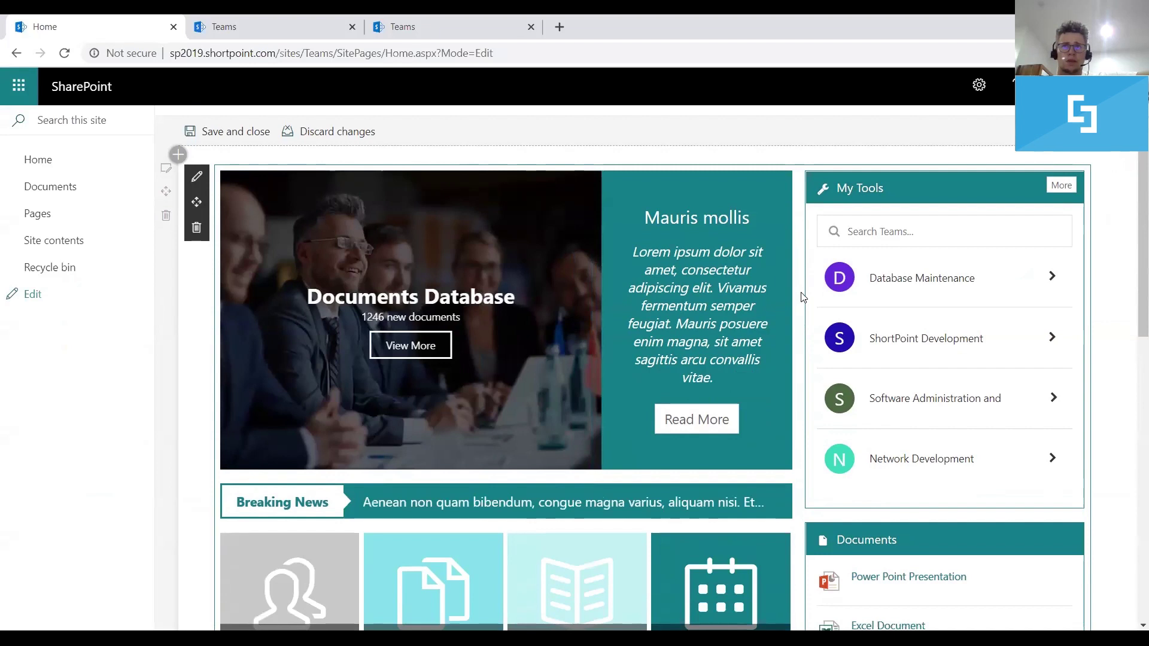